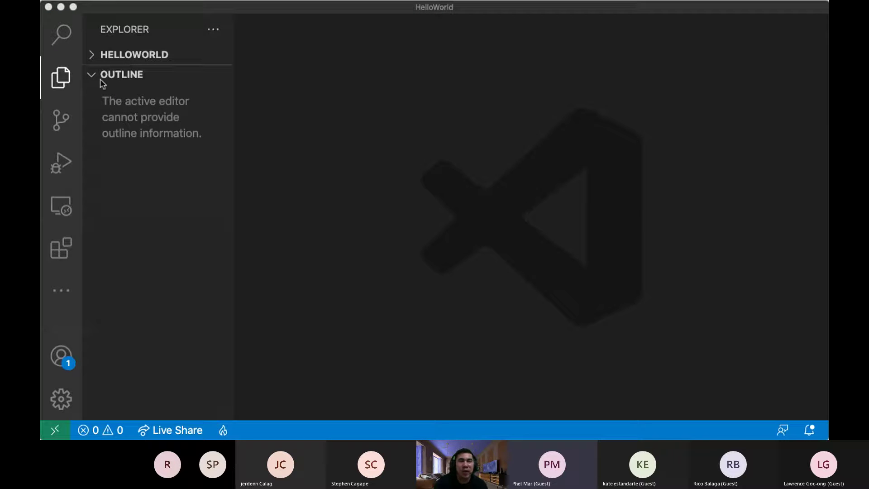
Create a new untitled file in the HelloWorld workspace.
left_click(106, 9)
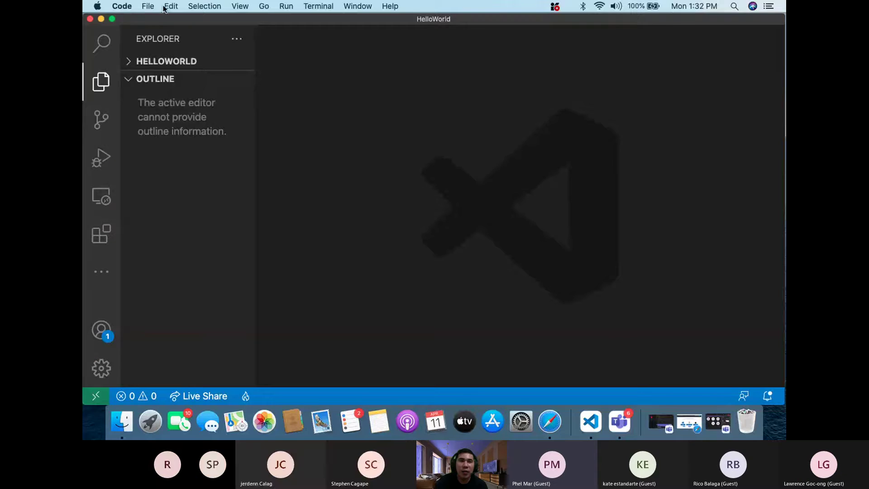
left_click(148, 6)
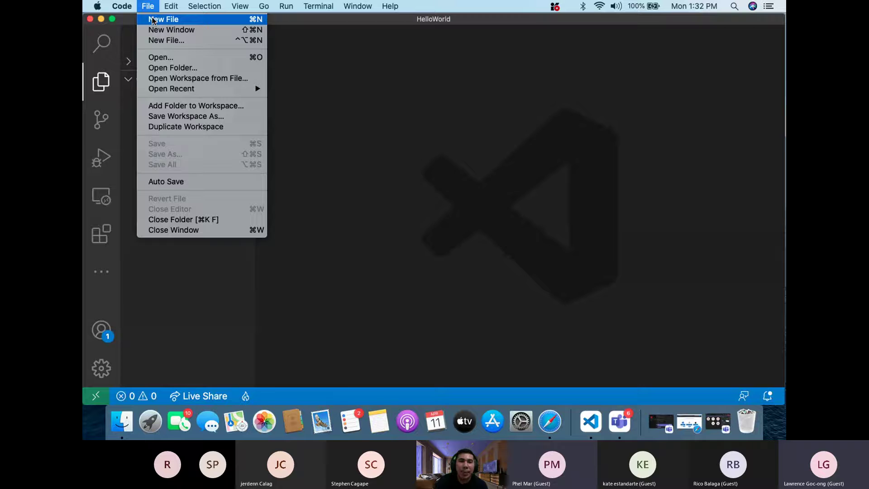
left_click(152, 19)
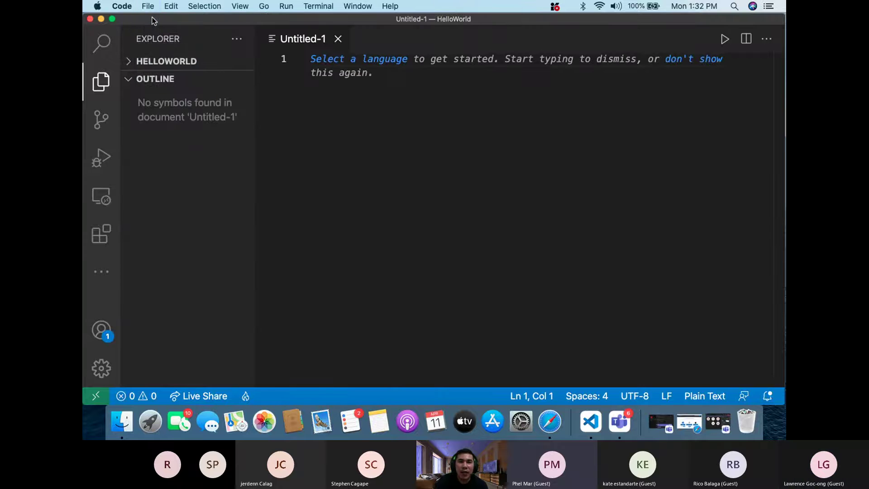
Look through the language modes available for the untitled file, then close the list without choosing one.
left_click(348, 62)
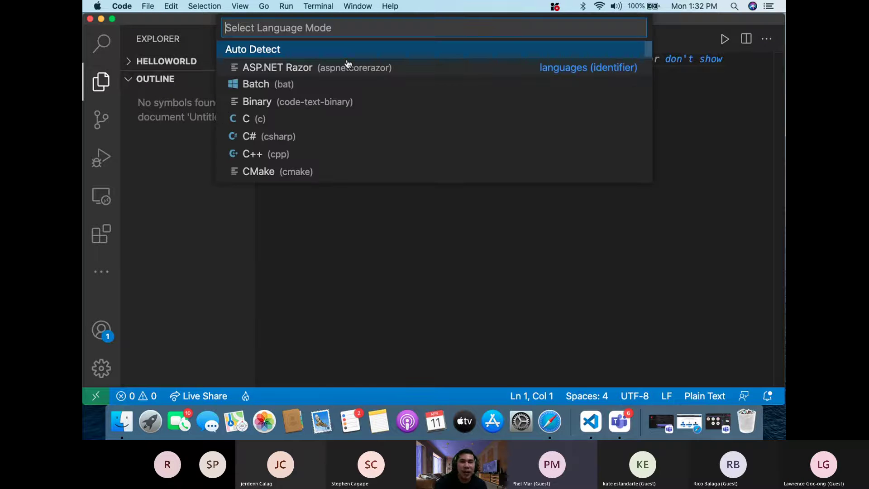
scroll(354, 111, "down", 3)
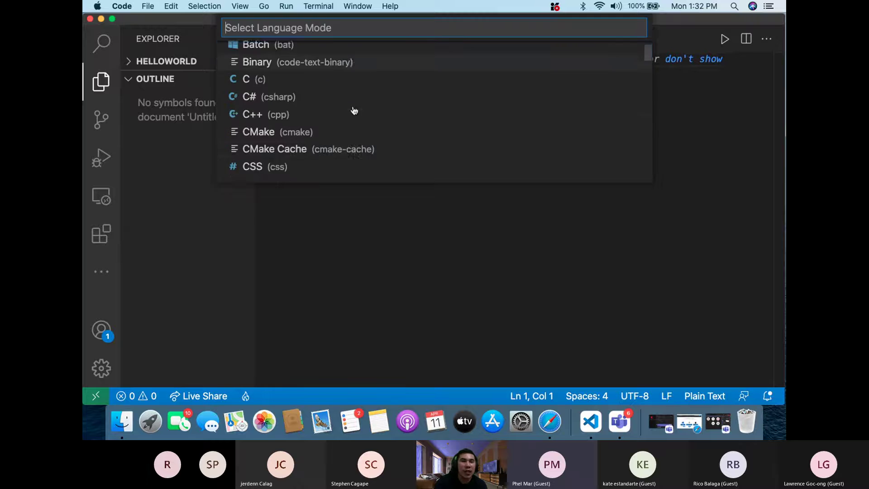
scroll(354, 114, "up", 2)
scroll(355, 123, "down", 15)
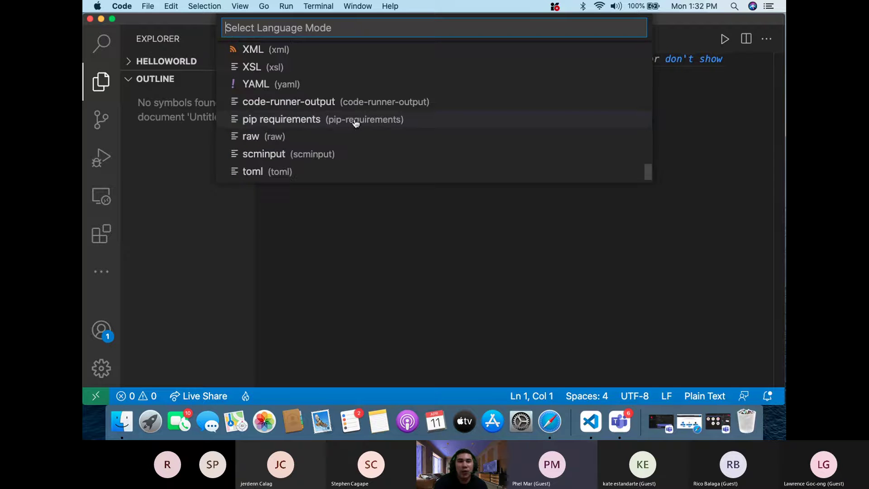
scroll(356, 123, "up", 15)
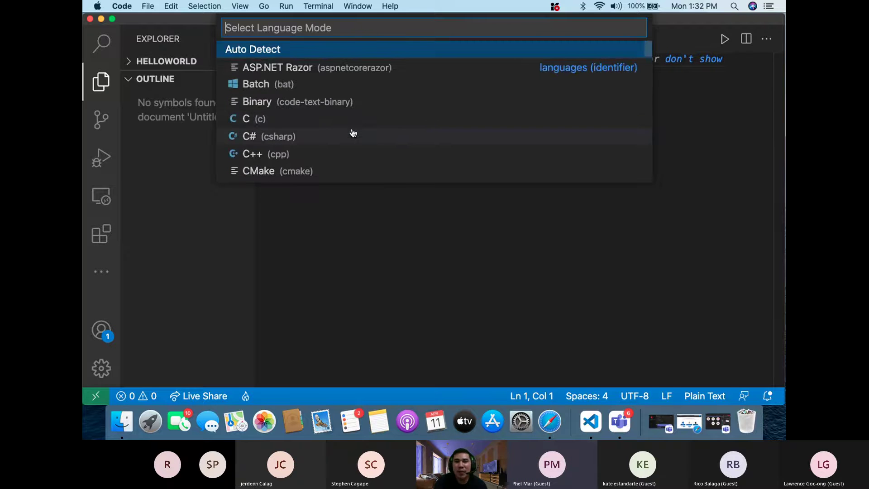
scroll(353, 132, "down", 3)
scroll(327, 110, "down", 1)
scroll(289, 113, "up", 4)
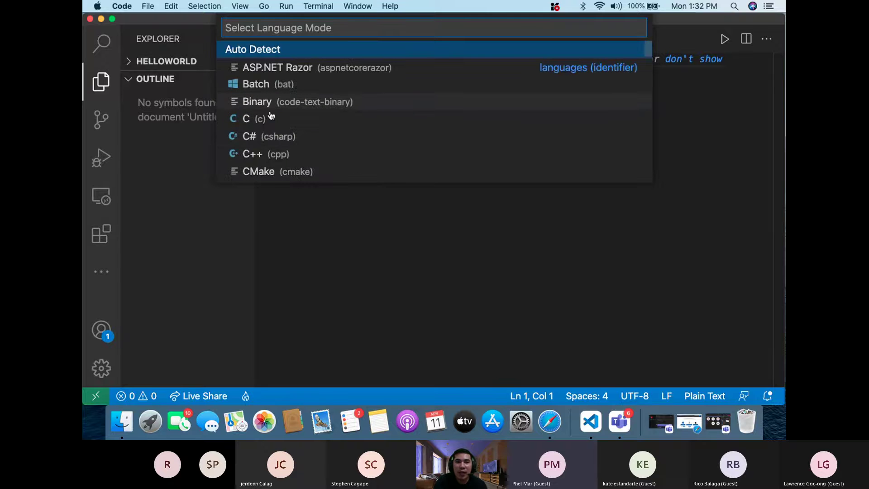
scroll(268, 139, "down", 3)
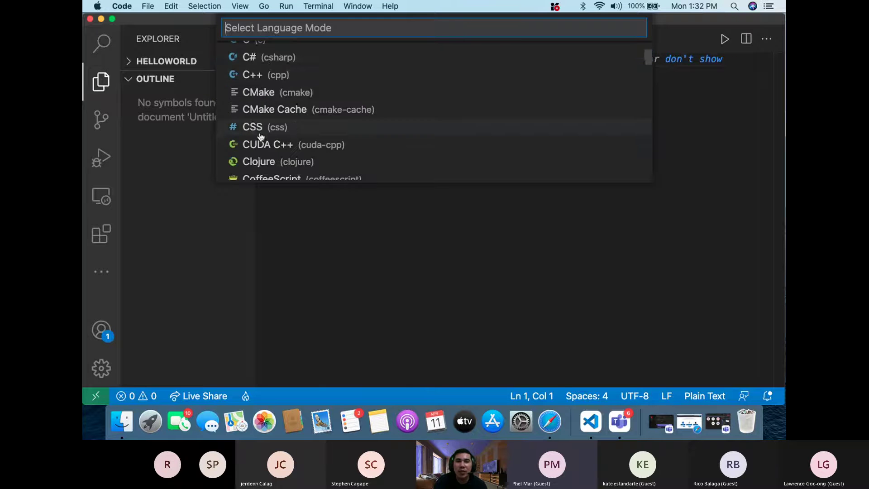
scroll(291, 163, "down", 2)
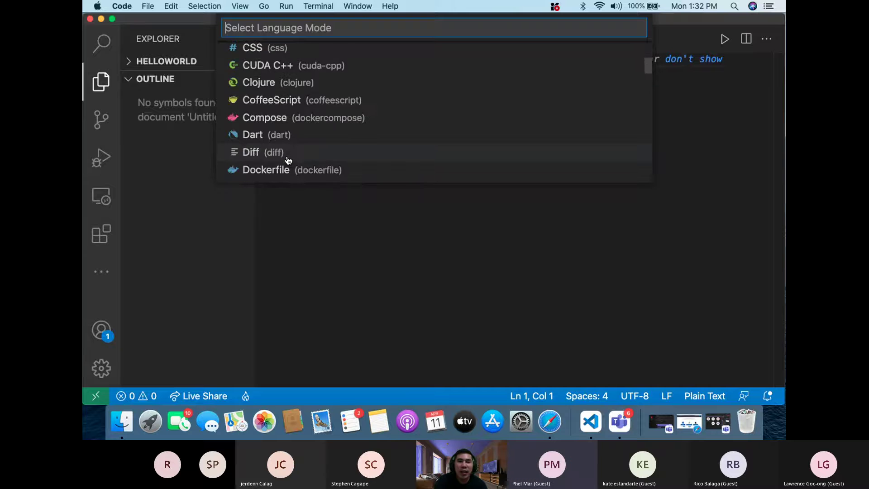
scroll(276, 145, "down", 4)
scroll(251, 92, "up", 2)
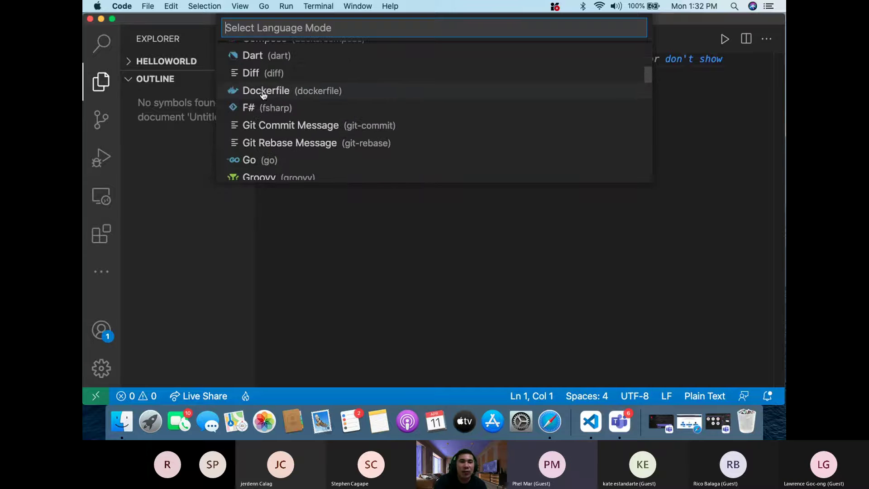
scroll(272, 136, "down", 2)
scroll(275, 90, "up", 5)
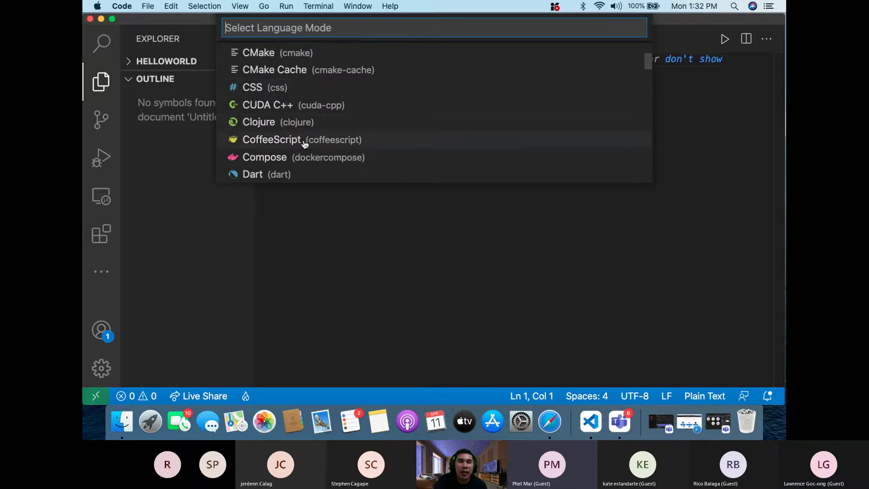
scroll(299, 140, "up", 2)
scroll(296, 144, "up", 2)
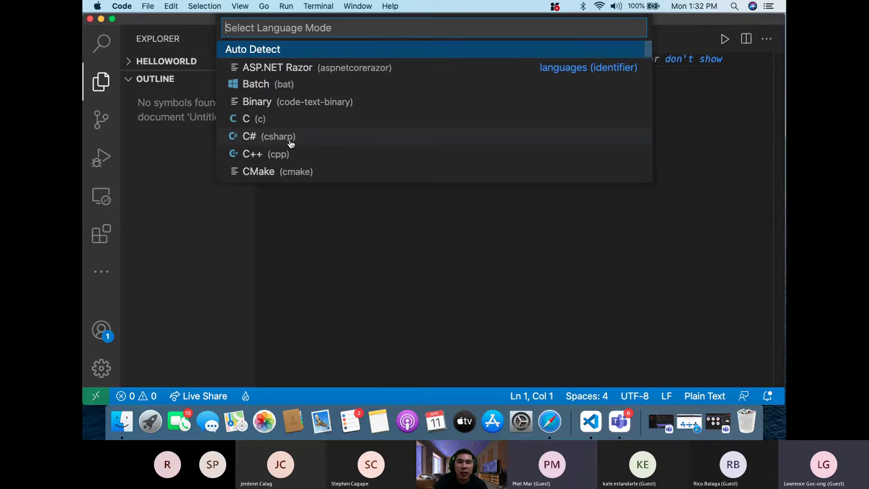
scroll(291, 144, "down", 8)
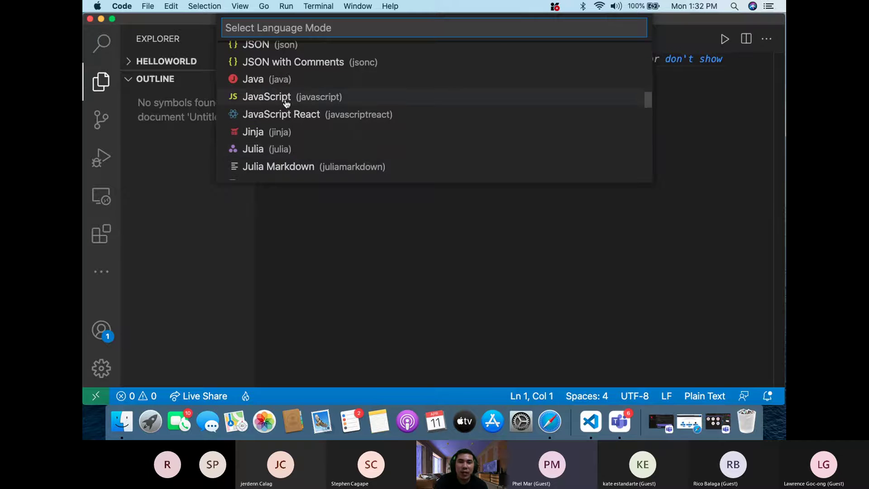
scroll(326, 109, "up", 5)
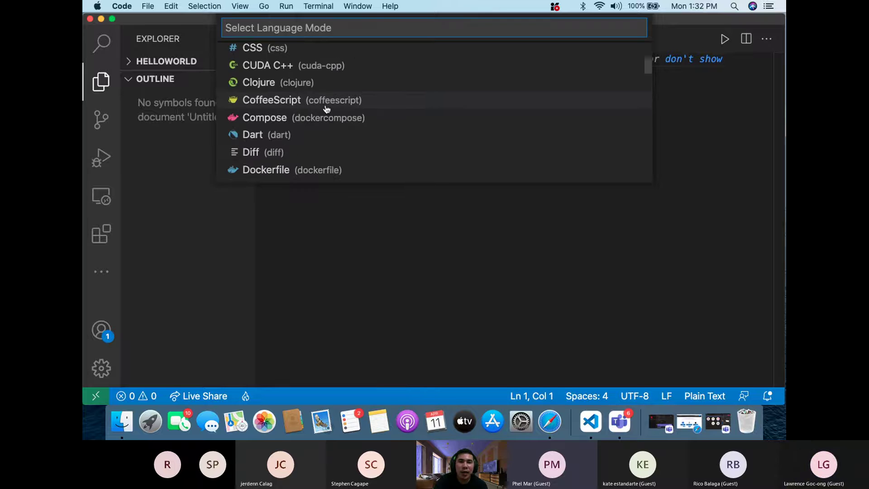
scroll(325, 126, "up", 3)
scroll(320, 144, "down", 5)
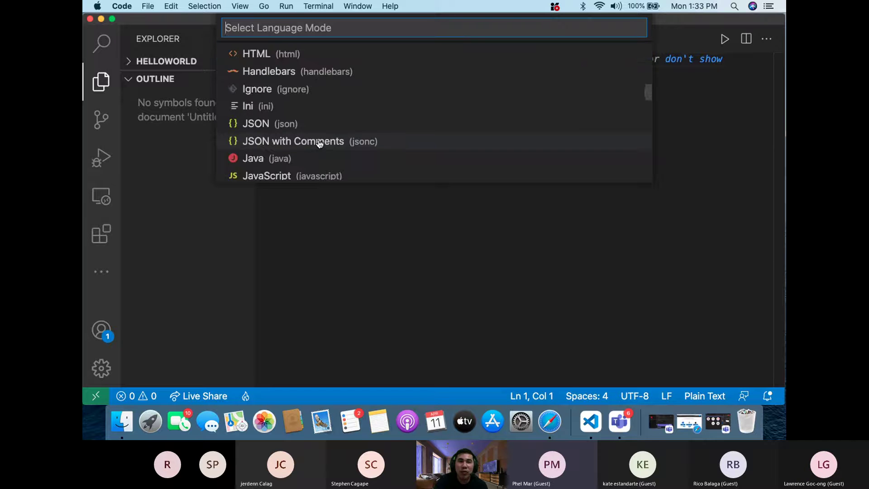
scroll(320, 144, "down", 10)
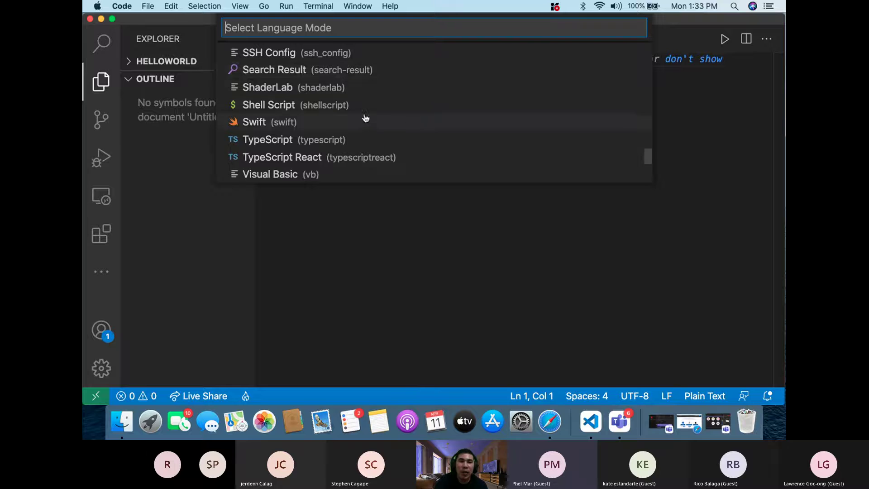
scroll(364, 119, "up", 2)
scroll(364, 119, "up", 2)
scroll(364, 119, "down", 8)
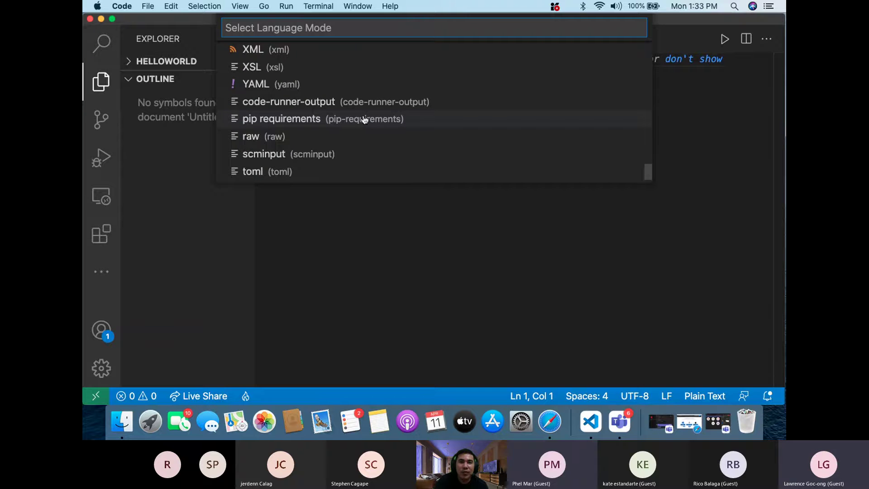
scroll(364, 119, "up", 10)
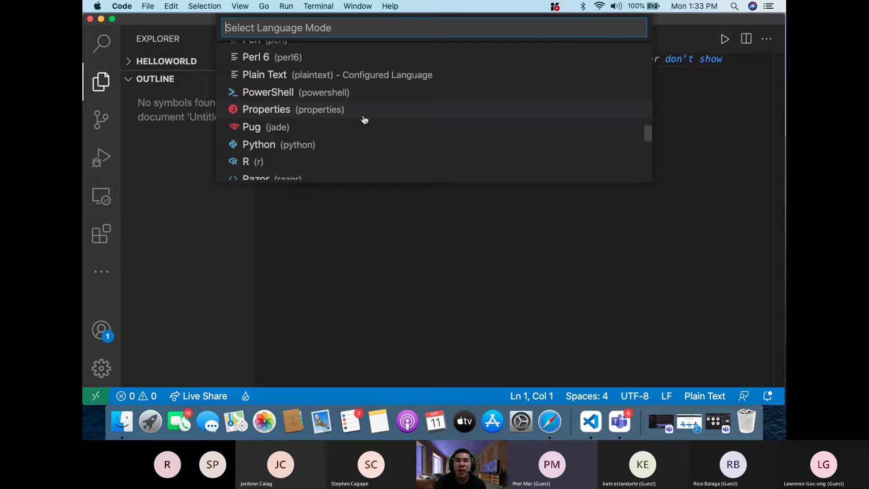
scroll(294, 80, "down", 1)
scroll(294, 80, "up", 4)
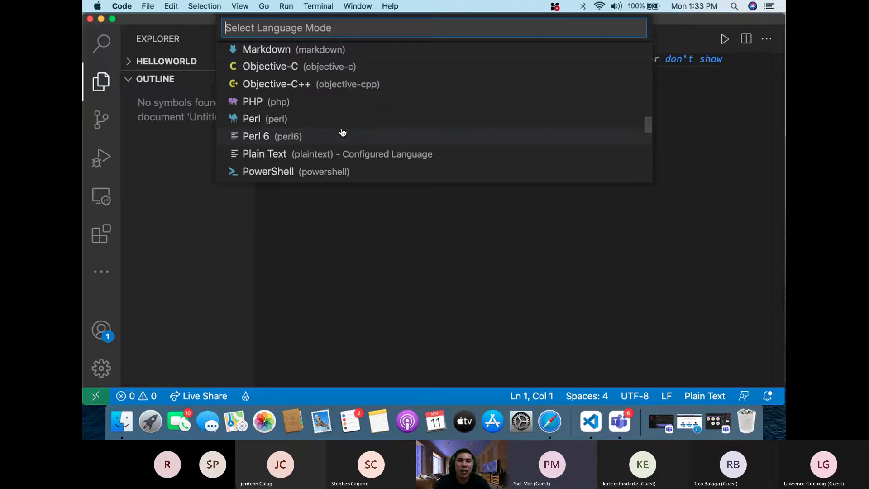
scroll(330, 142, "down", 3)
scroll(330, 143, "up", 8)
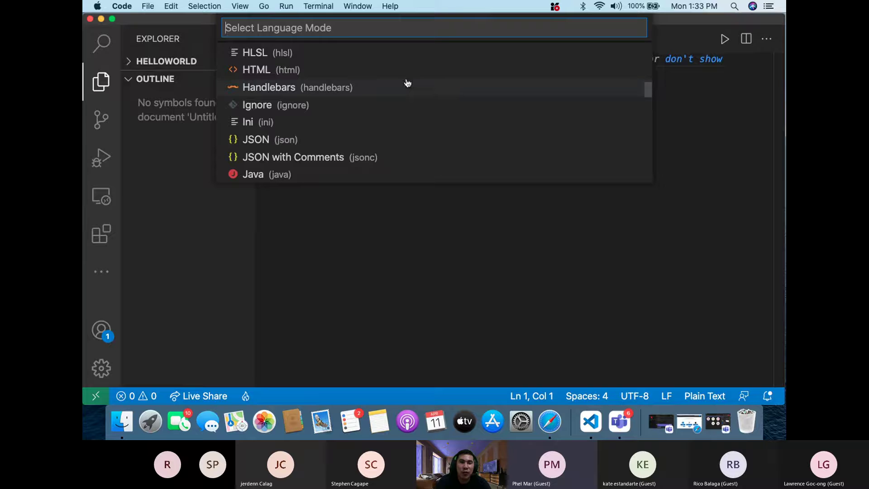
left_click(504, 218)
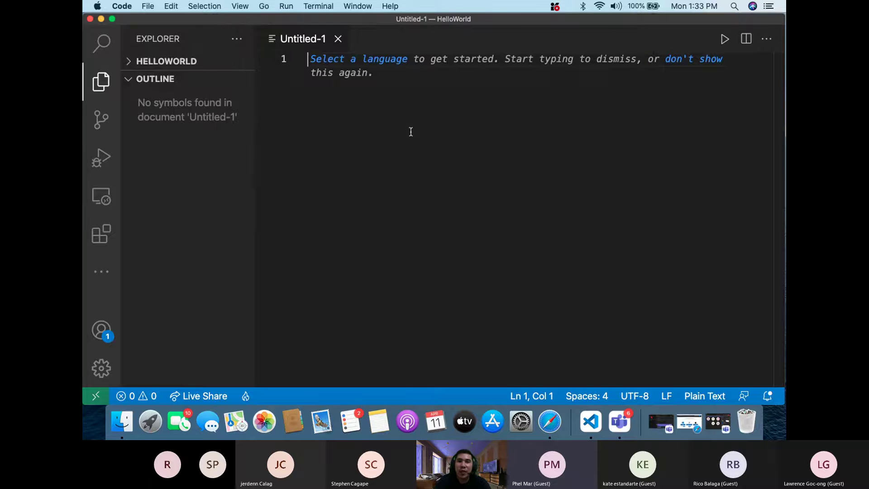
Set the untitled file's language mode to Java, filtering the languages by "Jav".
left_click(361, 61)
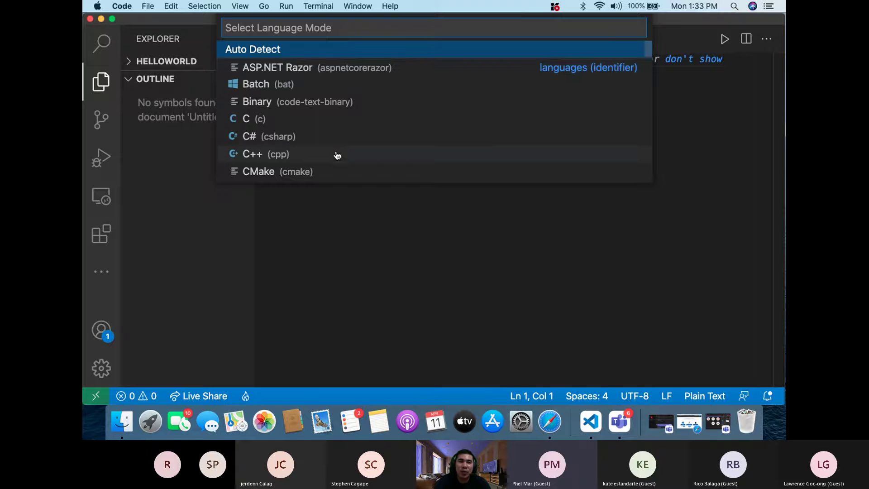
scroll(336, 154, "down", 3)
scroll(337, 155, "up", 3)
scroll(287, 147, "down", 5)
scroll(287, 145, "down", 5)
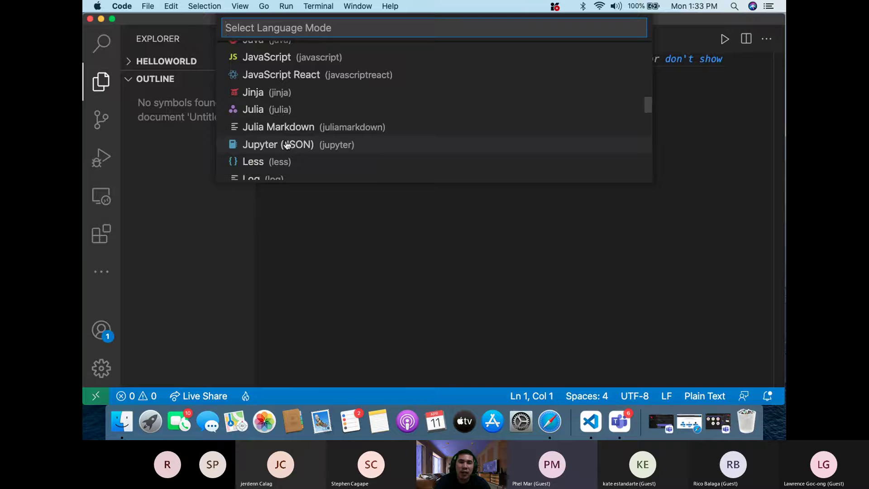
scroll(273, 114, "up", 2)
scroll(273, 114, "down", 6)
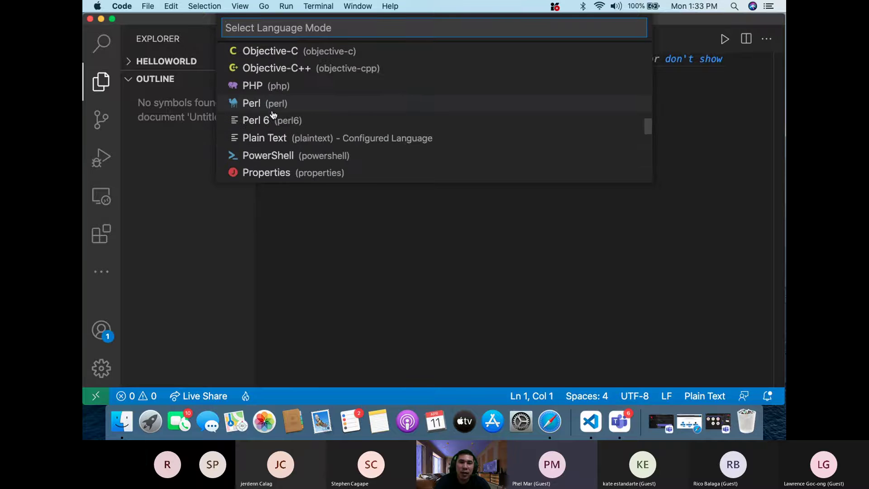
scroll(307, 104, "down", 10)
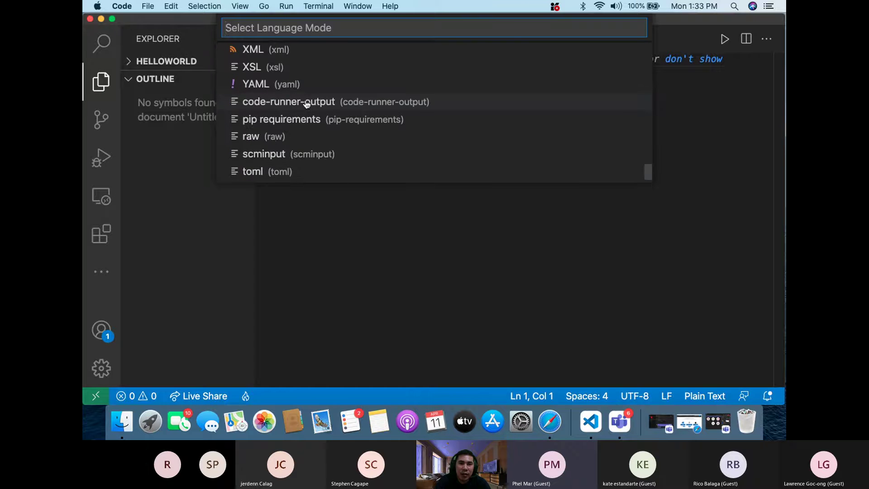
scroll(306, 106, "up", 15)
scroll(304, 111, "down", 4)
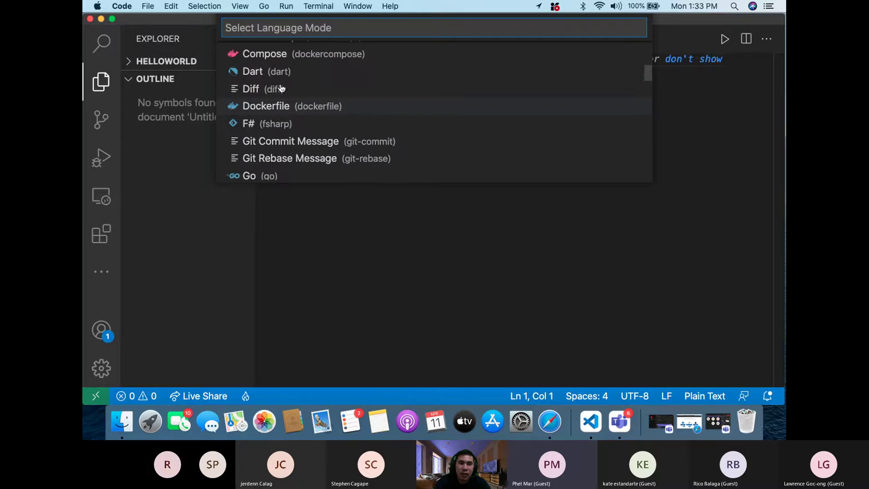
scroll(279, 79, "up", 3)
scroll(281, 83, "down", 8)
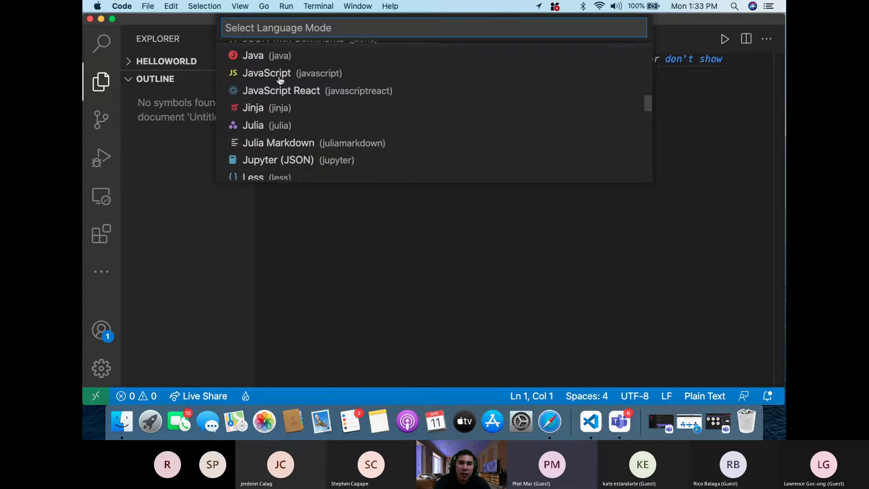
scroll(271, 95, "down", 2)
scroll(275, 94, "up", 6)
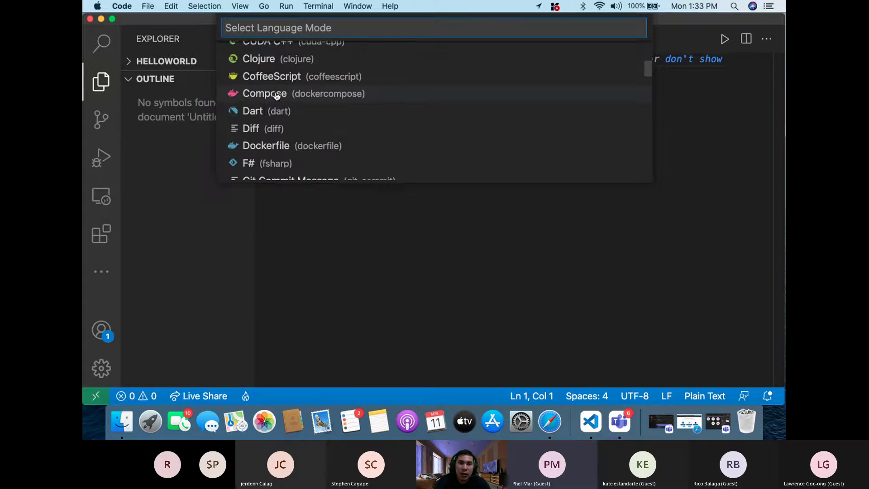
type("Jav")
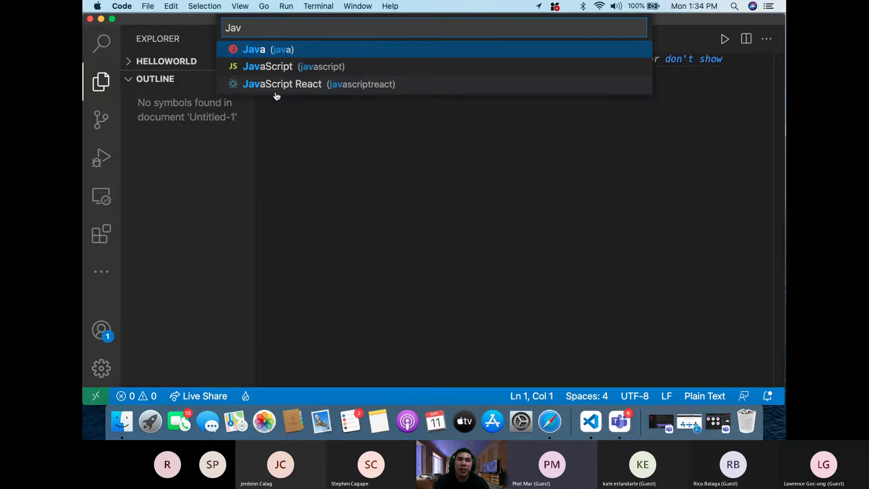
left_click(342, 54)
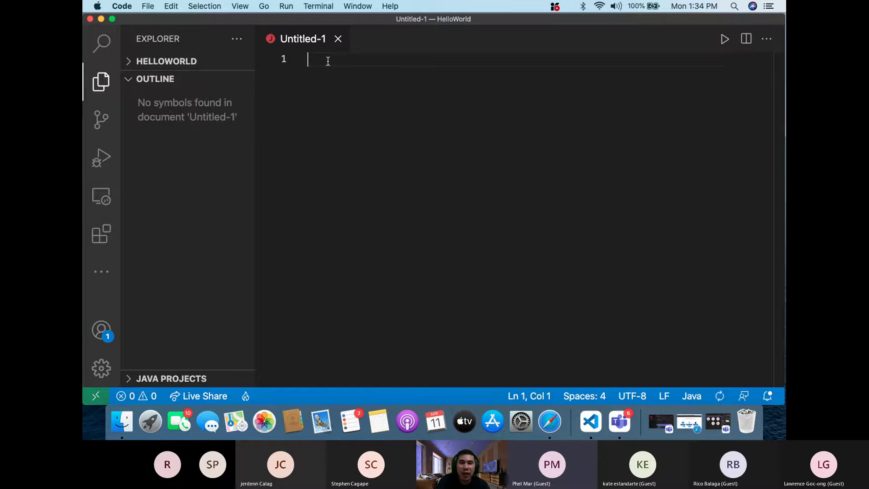
Save the file as Sample.java in the HelloWorld folder.
key("super+s")
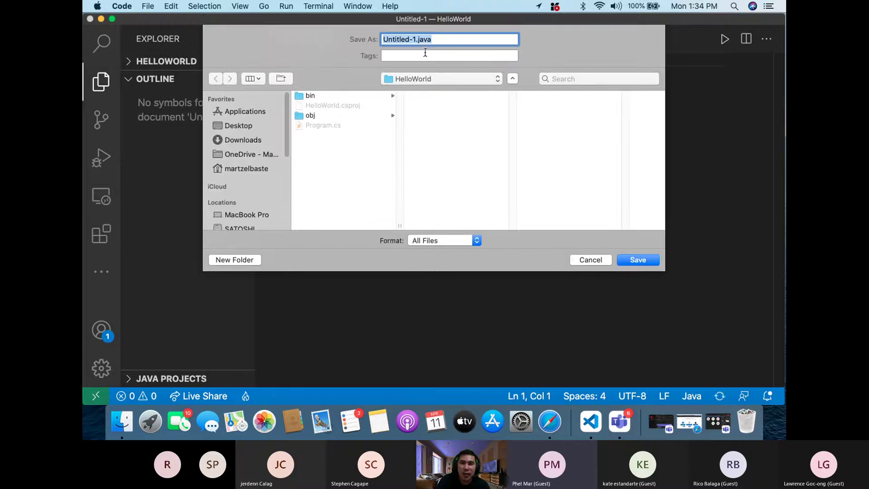
left_click(414, 39)
type("Sample")
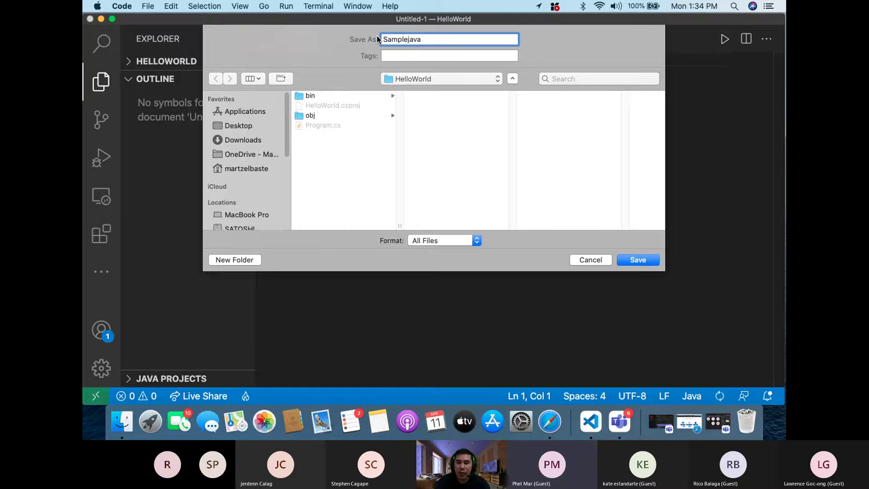
left_click(638, 259)
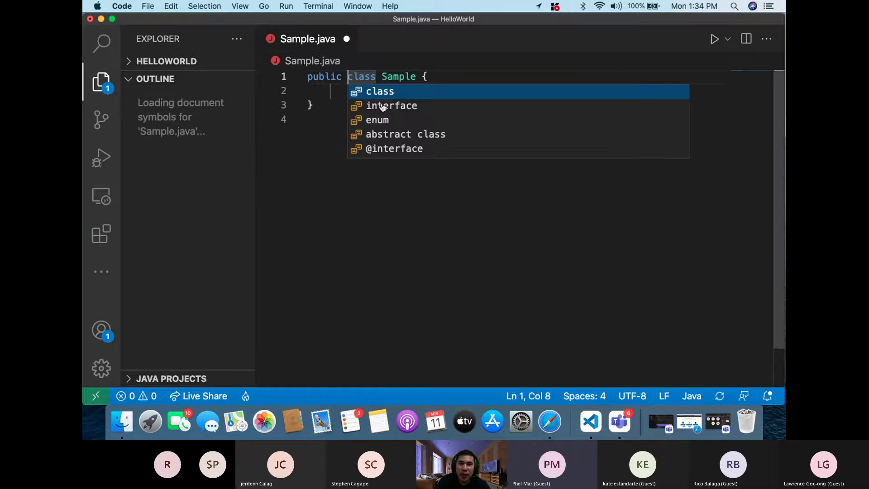
Accept "class" as the type keyword in the public Sample declaration and place the cursor in its empty body.
left_click(375, 92)
left_click(335, 89)
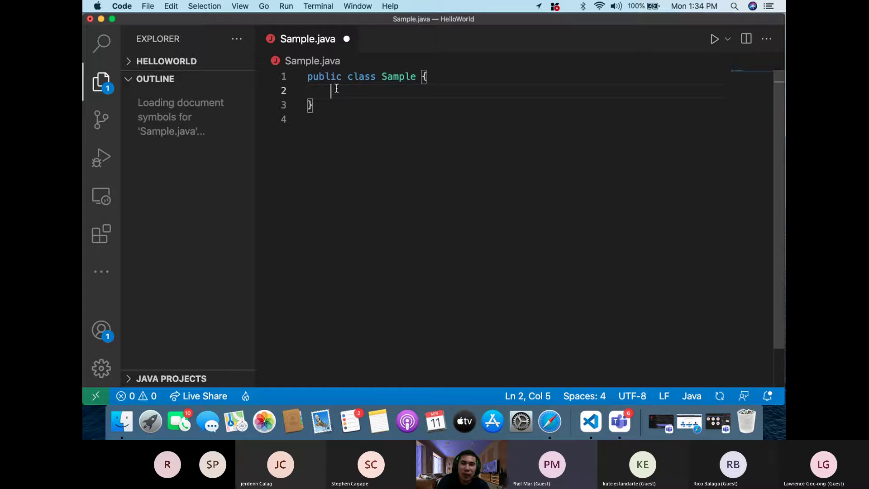
Insert the public static void main(String[] args) method into the Sample class body using the "main" snippet.
type("mai")
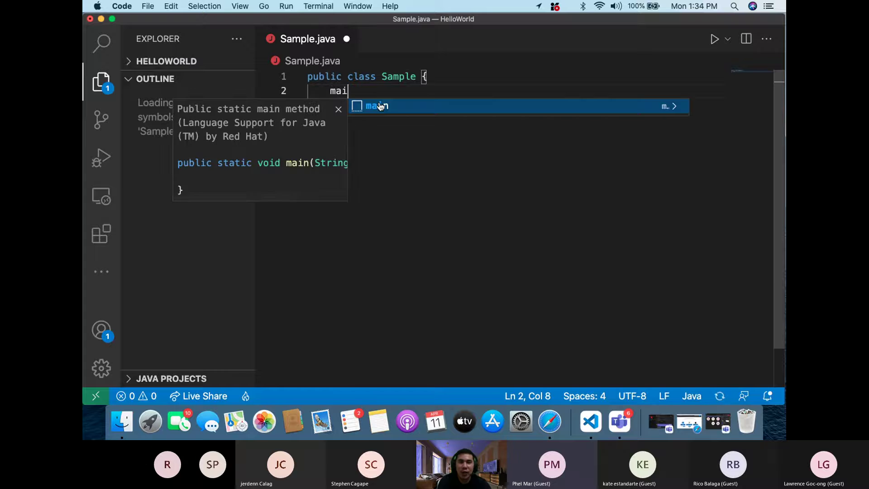
type("n")
left_click(401, 102)
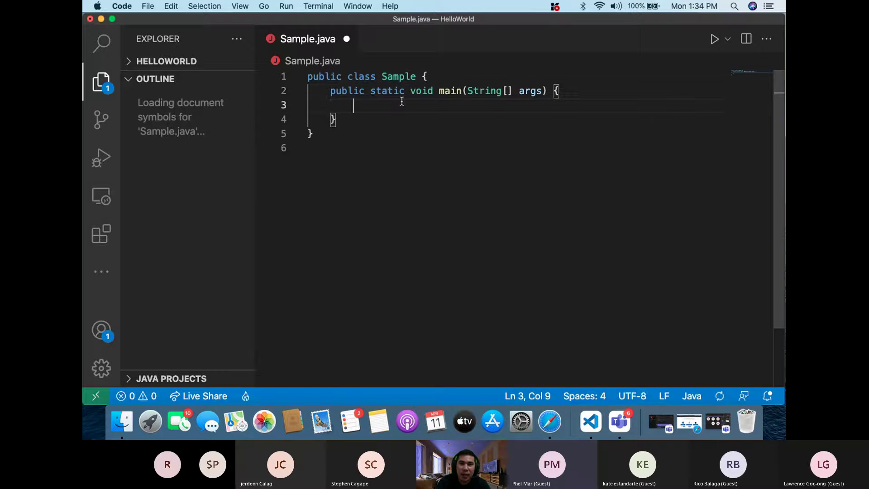
left_click(485, 146)
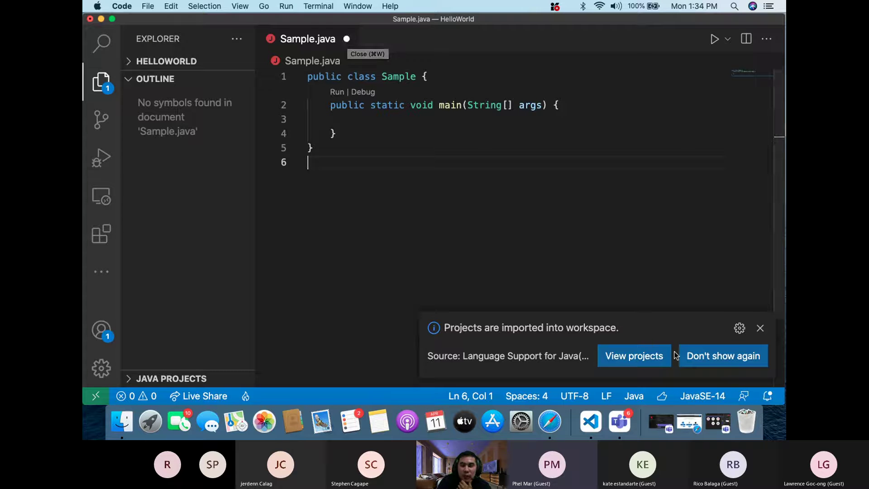
Switch to the ITP C# meeting window in Microsoft Teams and stop sharing the screen.
left_click(652, 339)
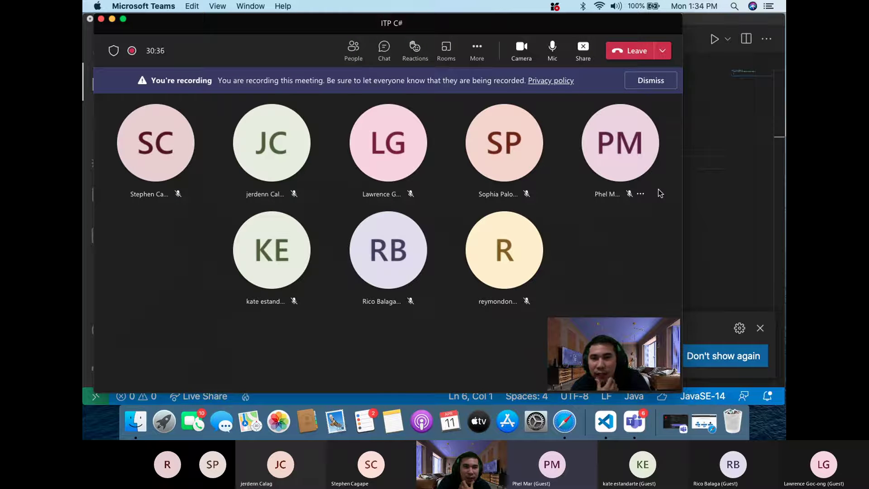
left_click(732, 189)
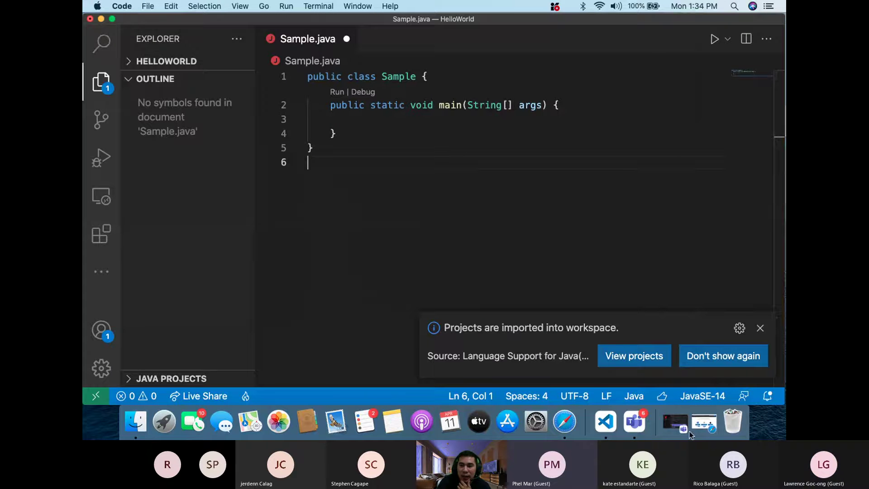
left_click(676, 425)
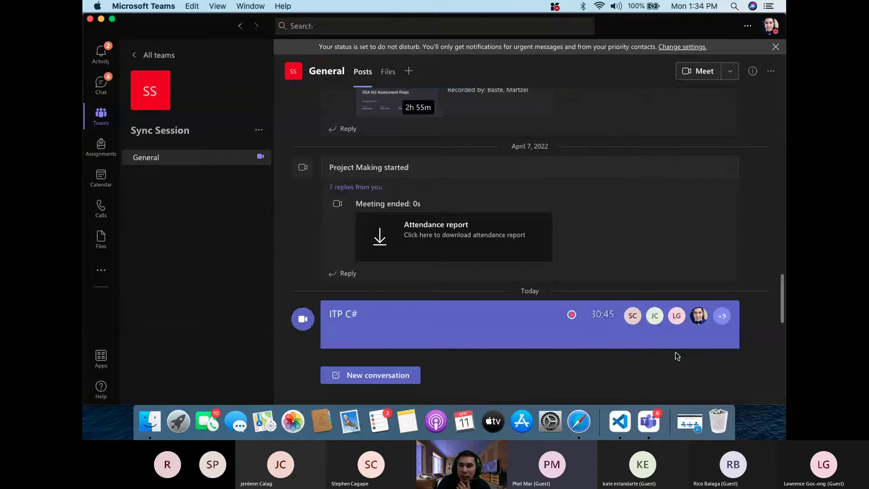
left_click(644, 341)
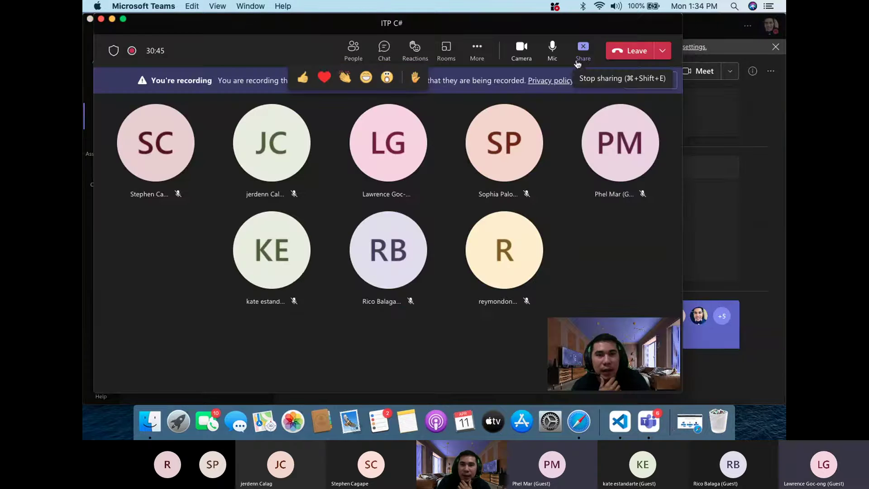
left_click(583, 49)
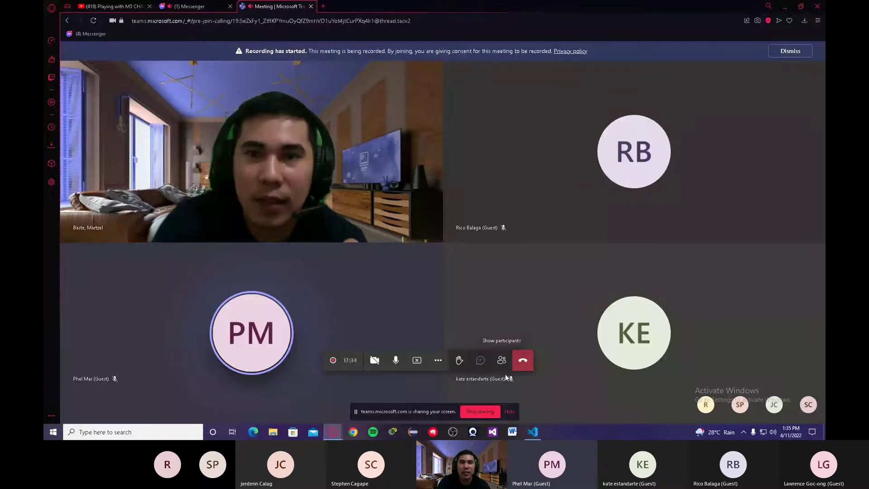
Minimize the browser showing the meeting, then switch to Visual Studio Code and maximize its window.
left_click(783, 8)
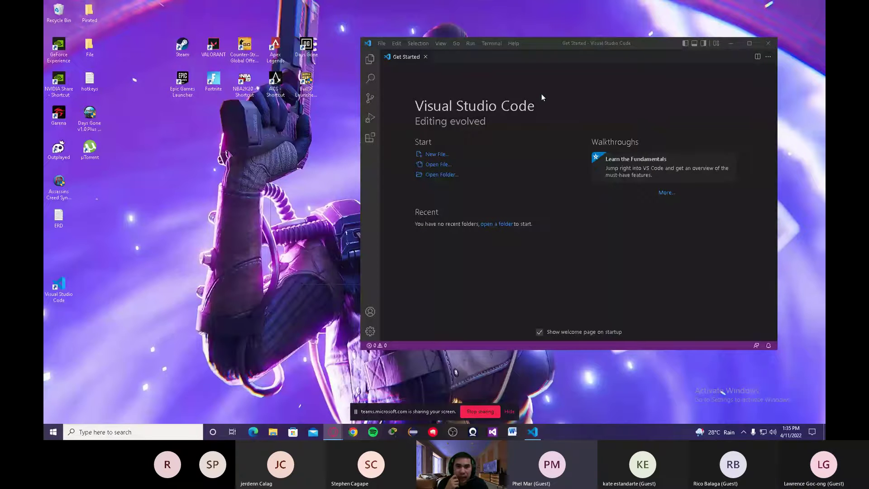
left_click(542, 44)
left_click_drag(542, 44, 492, 38)
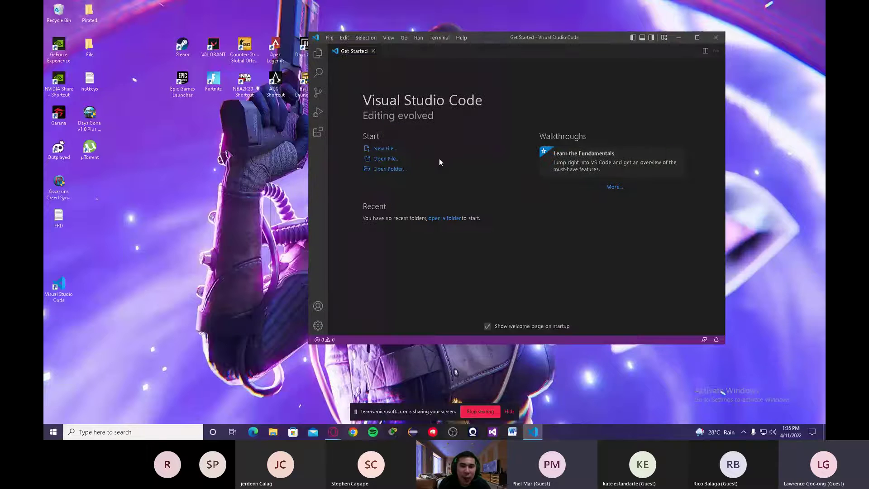
double_click(487, 39)
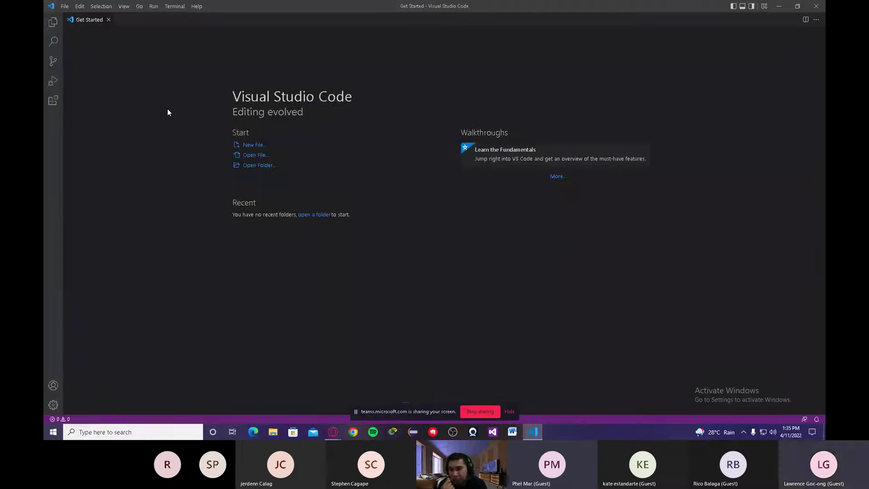
Start opening a folder and go to Documents in the folder chooser.
left_click(80, 8)
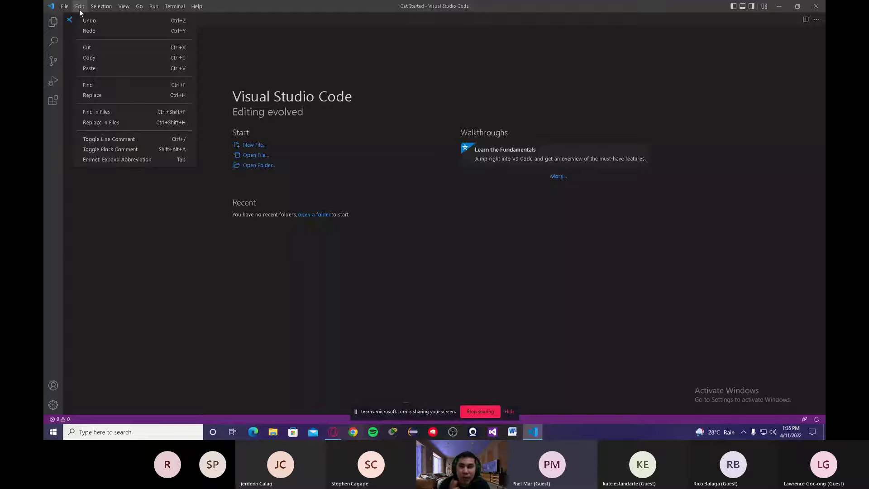
mouse_move(66, 7)
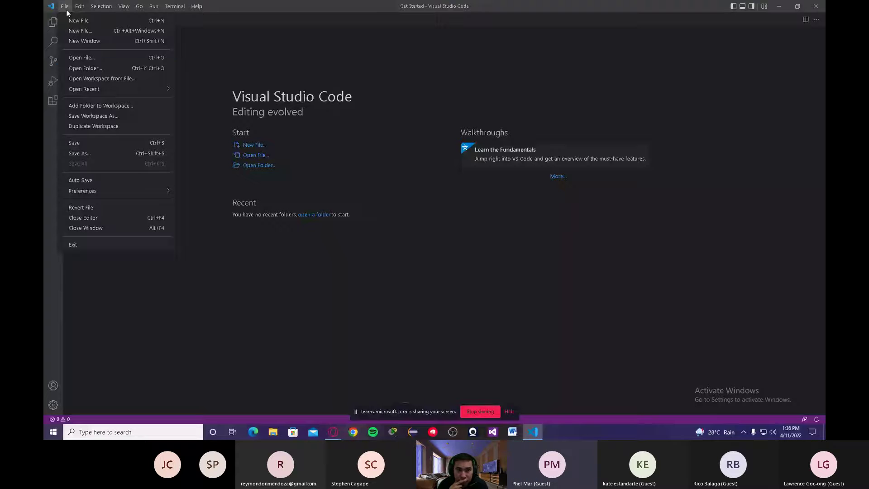
left_click(101, 73)
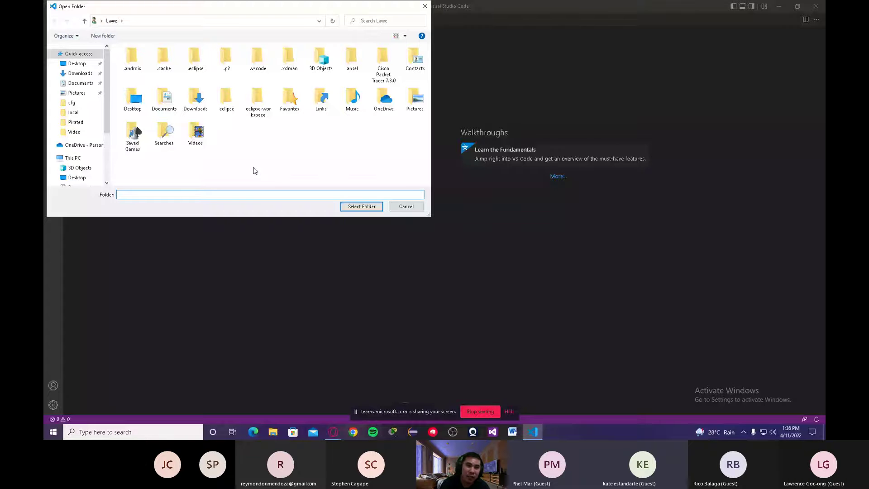
left_click_drag(204, 6, 261, 35)
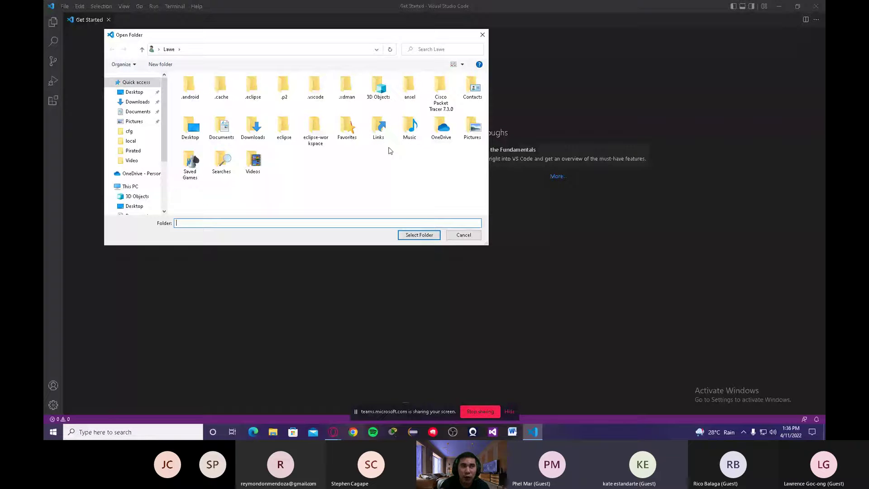
right_click(289, 161)
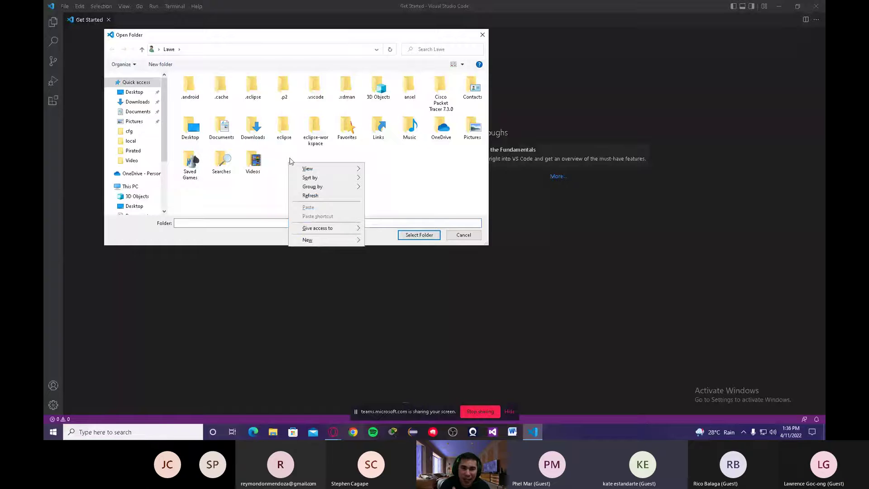
left_click(271, 168)
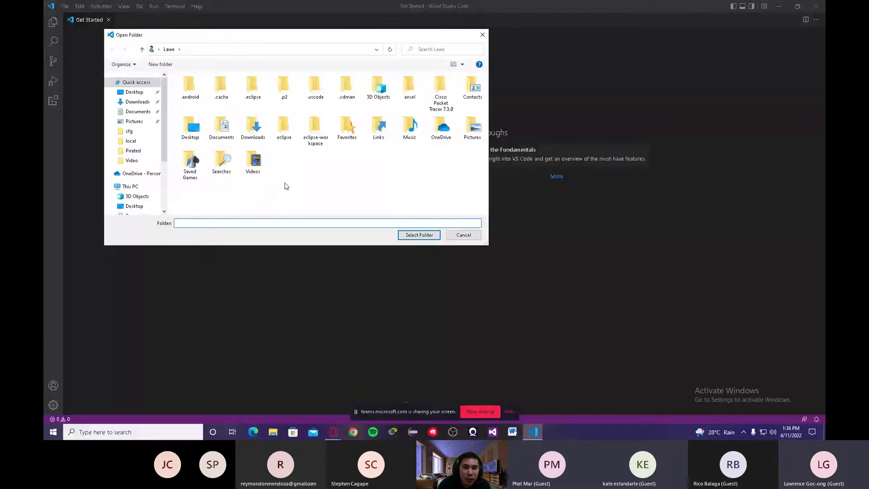
left_click(137, 112)
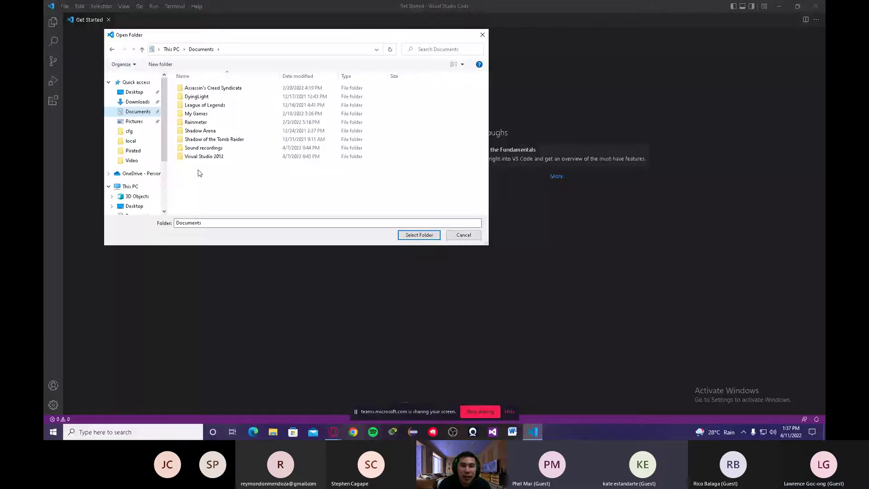
Create a new folder named ITP_CSHARP in Documents.
right_click(197, 173)
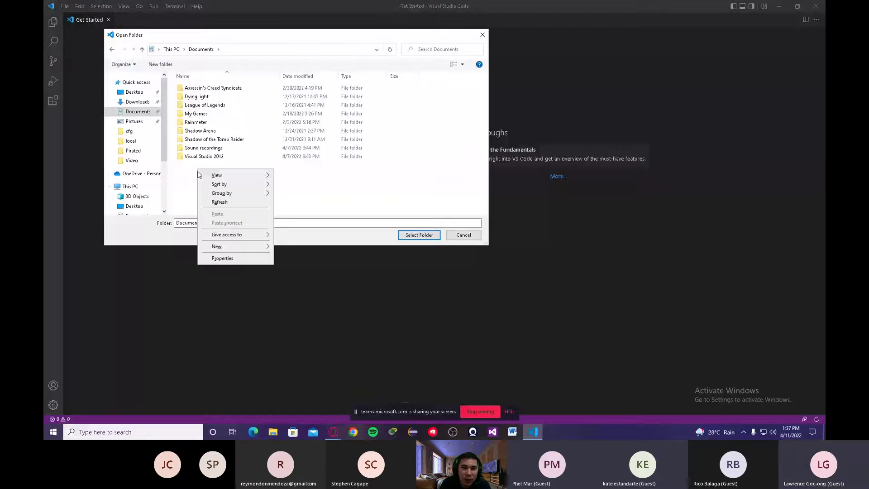
mouse_move(235, 246)
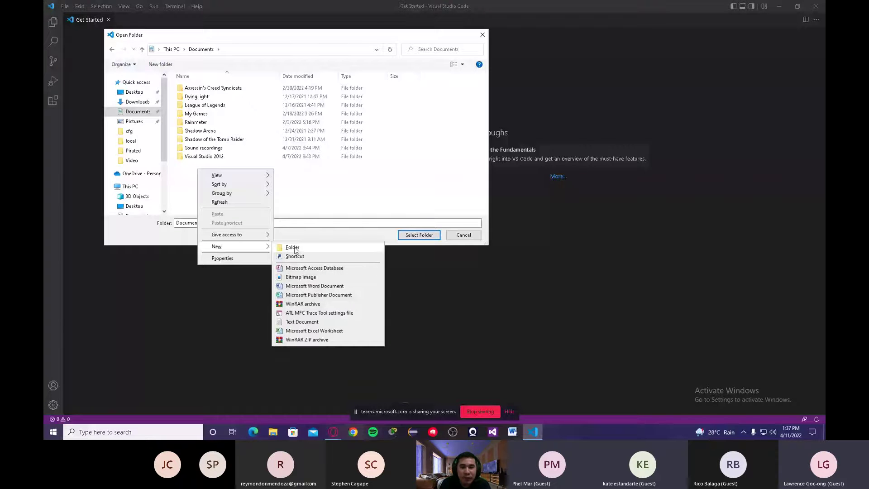
left_click(292, 248)
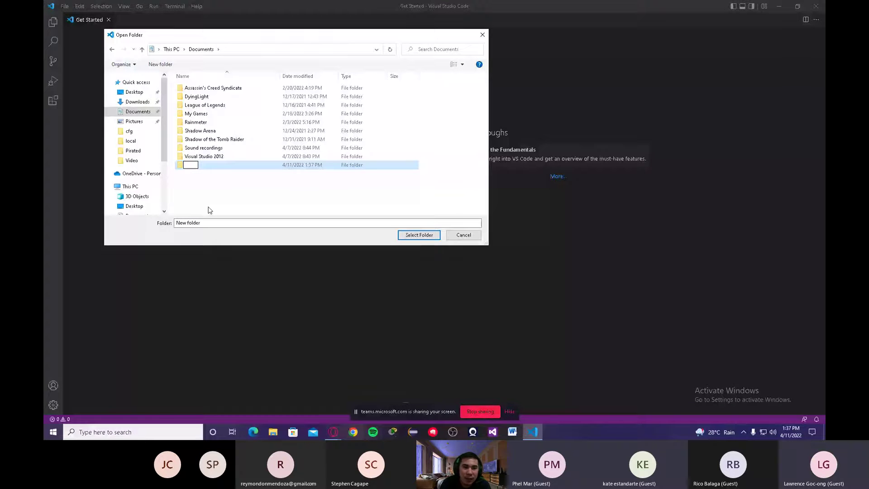
type("ITP")
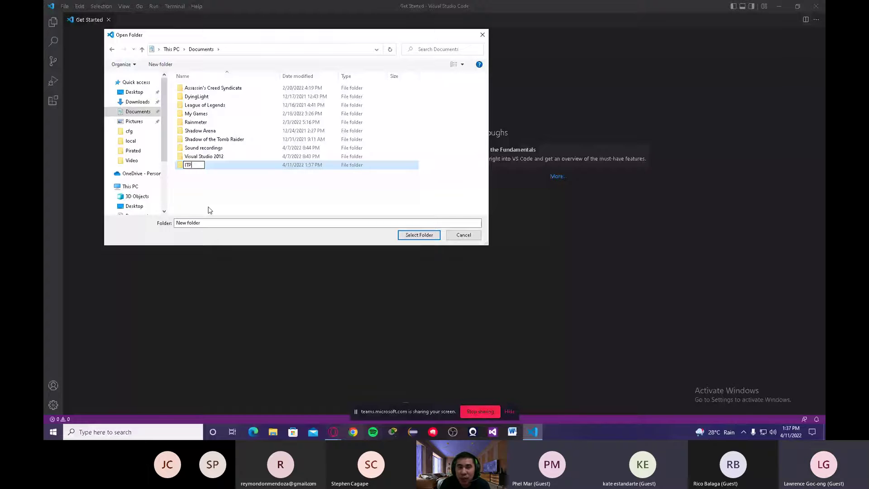
type("_CSHAR")
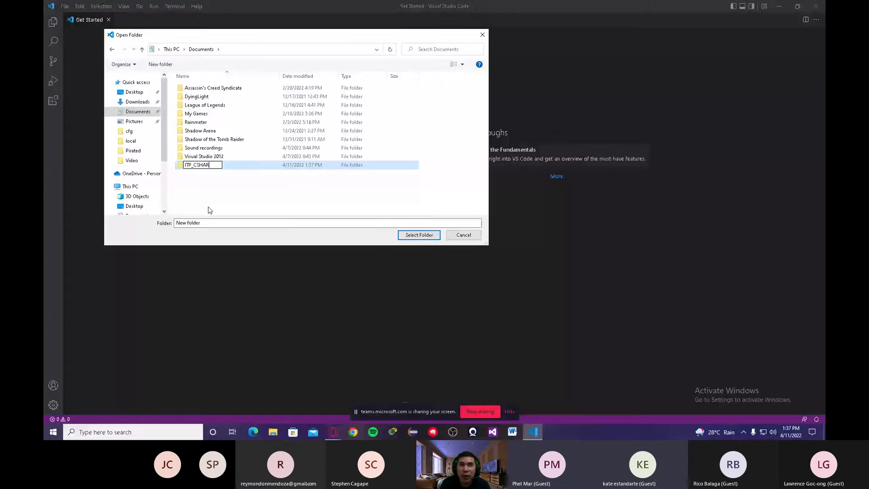
type("P")
key("Return")
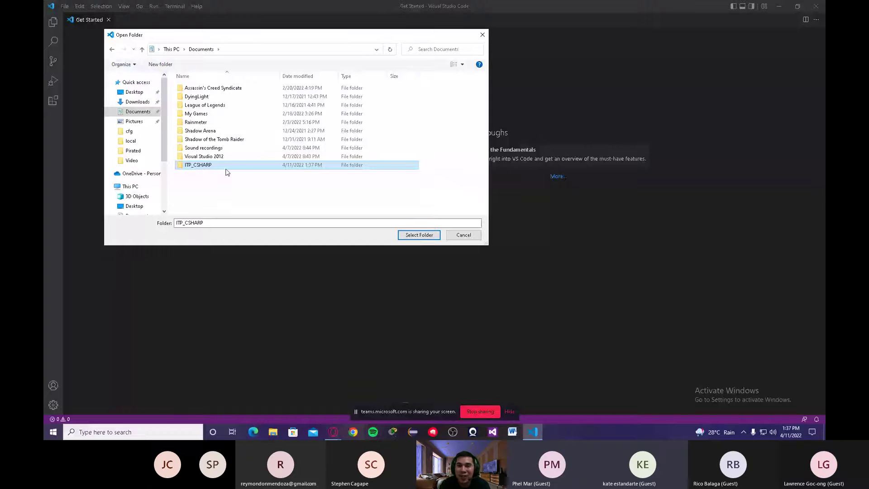
Open the ITP_CSHARP folder as the workspace and trust its authors, including all files in the parent folder Documents.
double_click(227, 165)
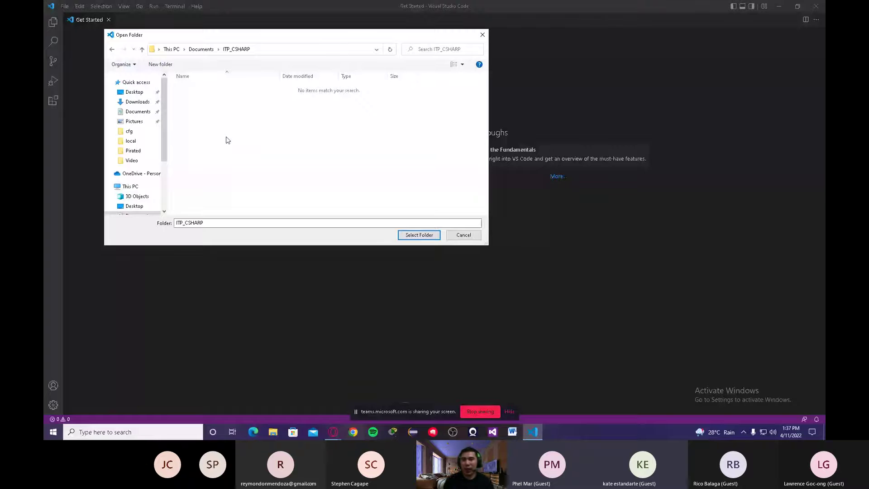
left_click_drag(269, 39, 227, 23)
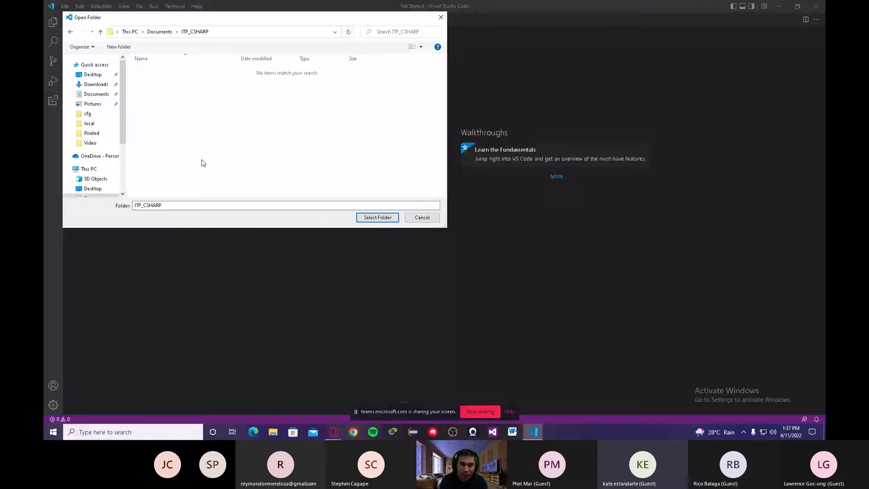
left_click(376, 217)
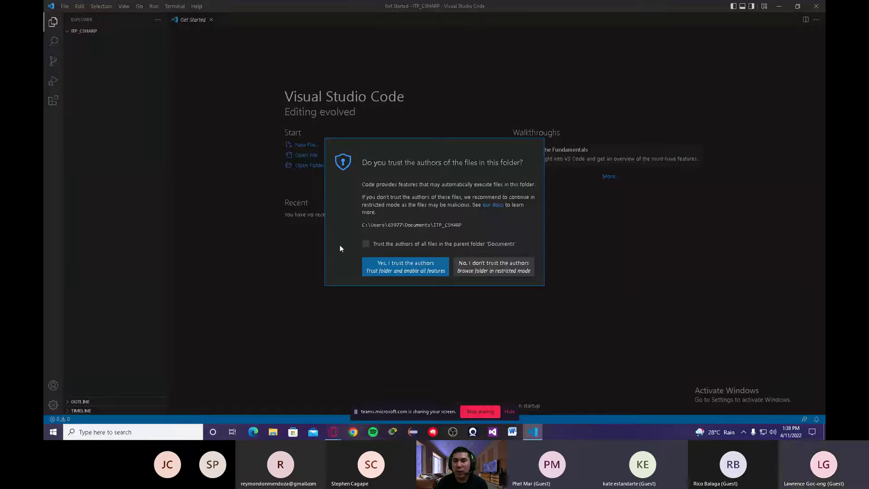
left_click(366, 243)
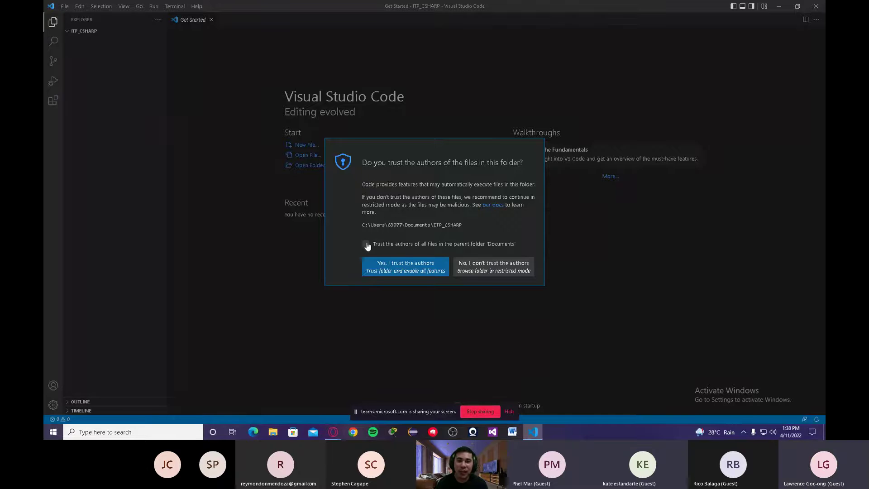
left_click(397, 267)
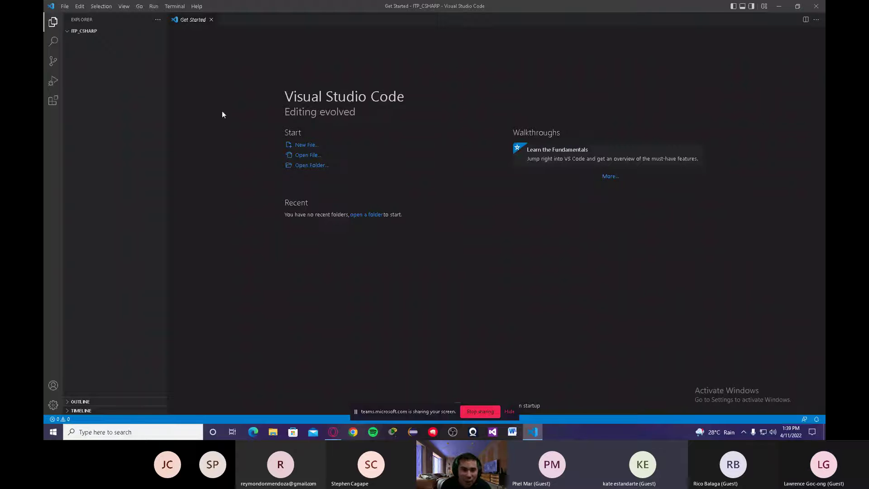
Start opening another folder and add a new folder in Documents, leaving its default name.
left_click(312, 169)
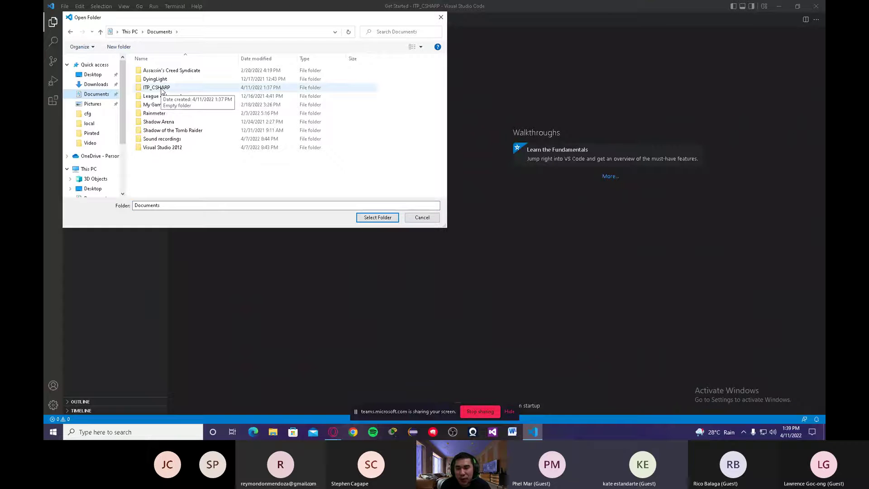
right_click(181, 164)
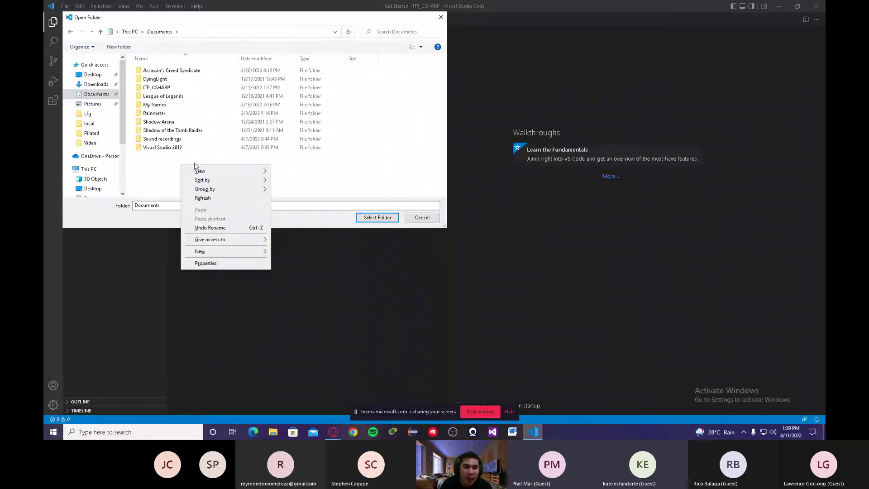
mouse_move(199, 251)
left_click(283, 250)
type("Hell")
key("BackSpace")
key("BackSpace")
key("BackSpace")
key("BackSpace")
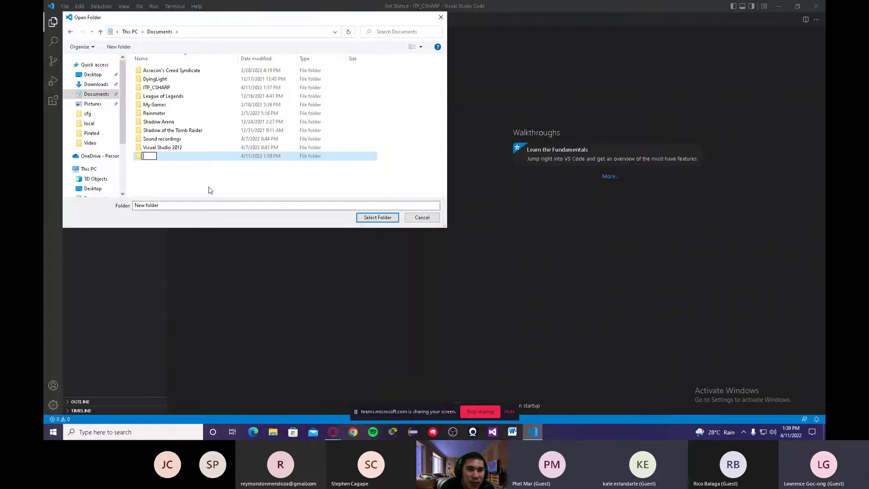
Go into the ITP_CSHARP folder in the folder chooser.
left_click(173, 88)
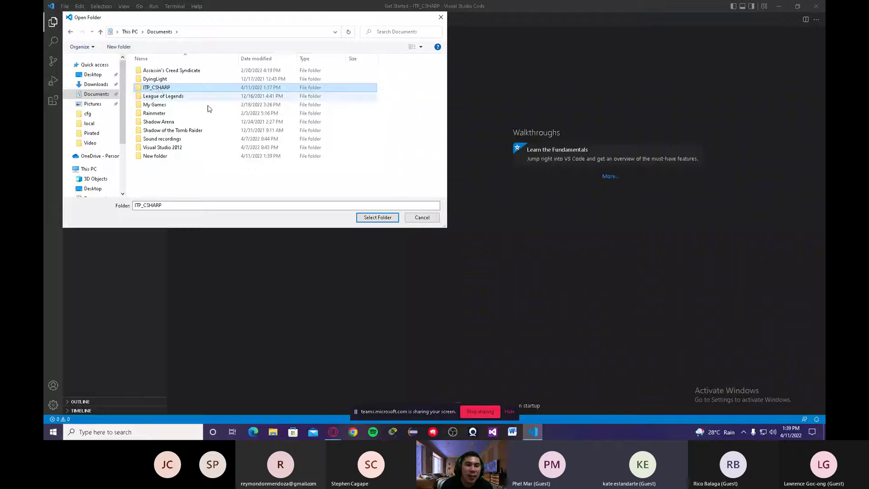
key("Return")
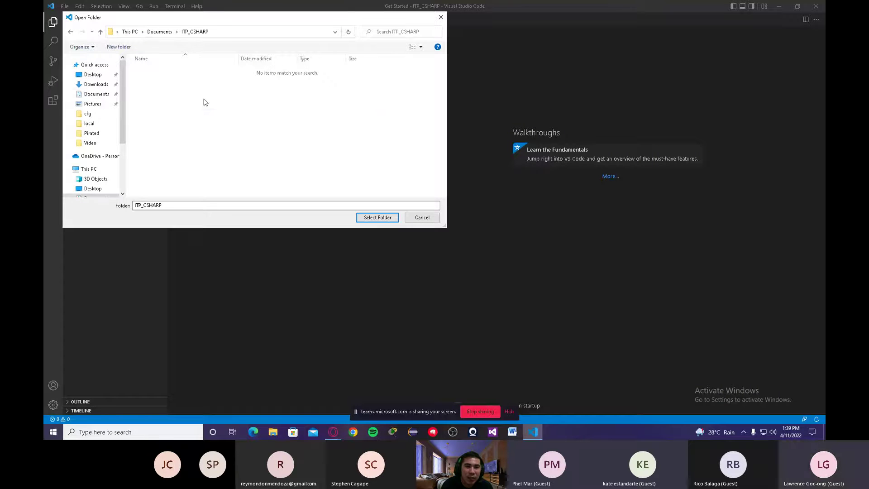
right_click(201, 86)
mouse_move(245, 171)
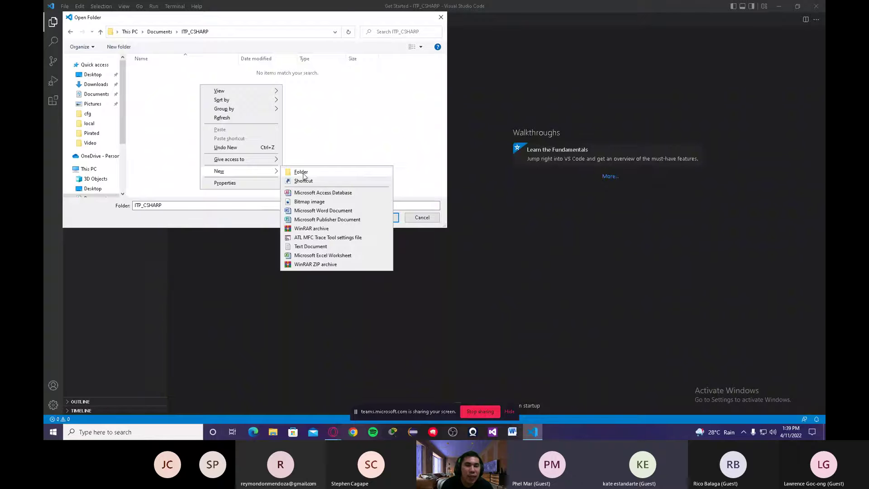
left_click(316, 140)
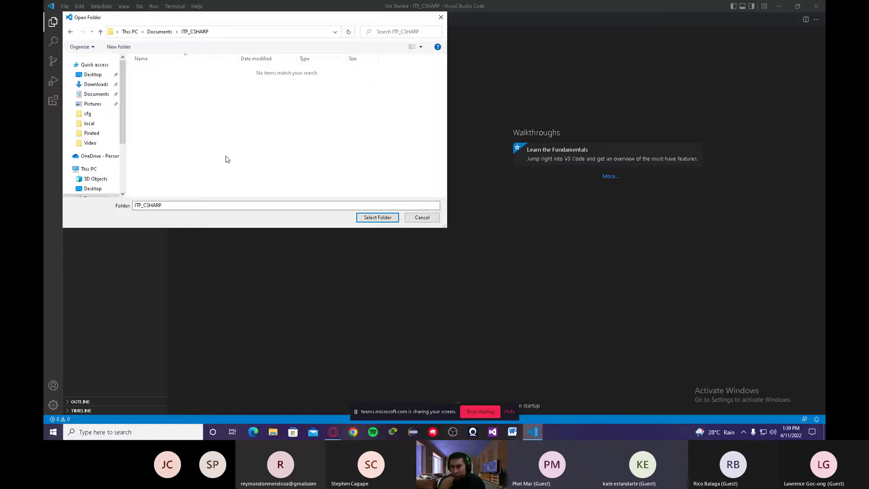
right_click(209, 95)
mouse_move(242, 182)
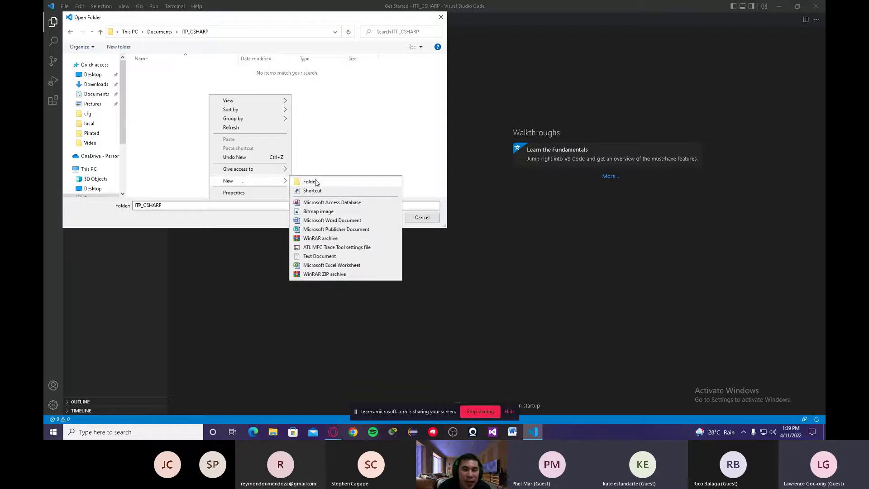
left_click(167, 143)
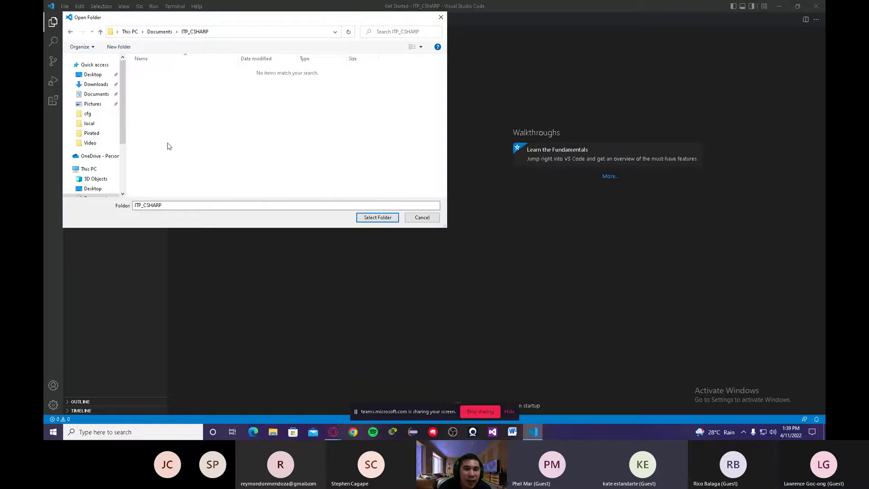
right_click(166, 85)
left_click(163, 84)
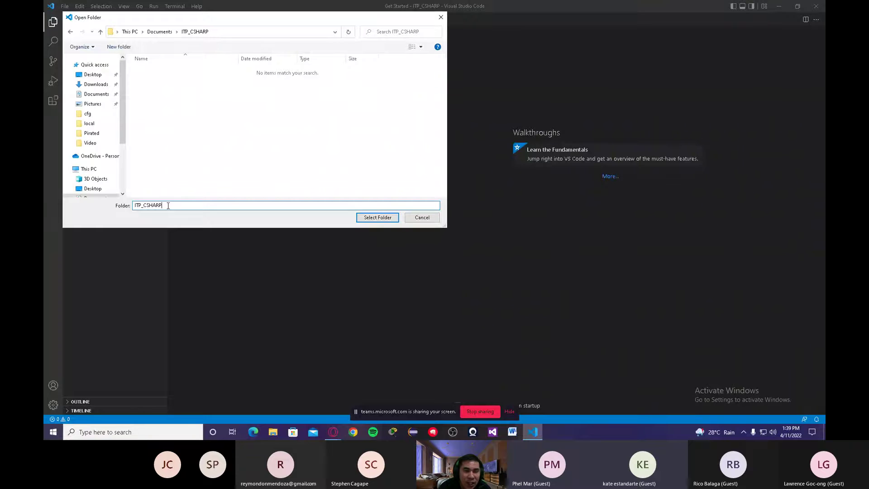
Try to open a folder named HelloWorld inside ITP_CSHARP by entering its name in the folder chooser.
left_click_drag(168, 206, 104, 208)
type("Help")
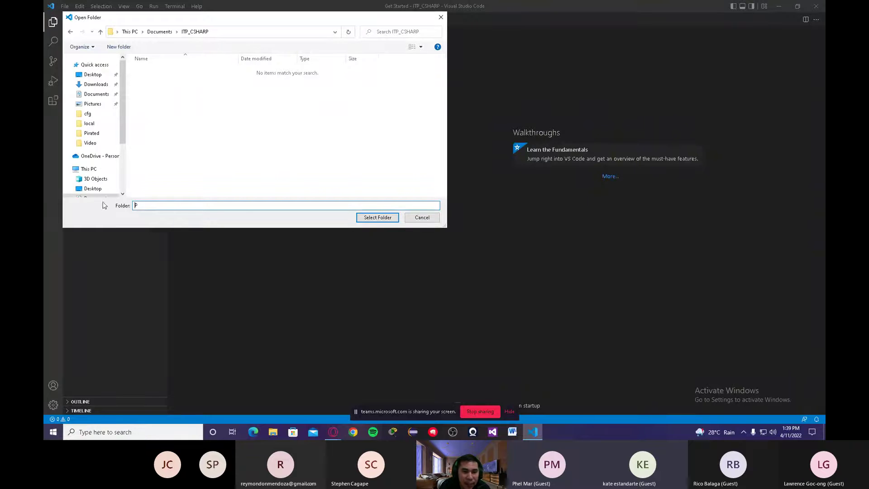
type("oP")
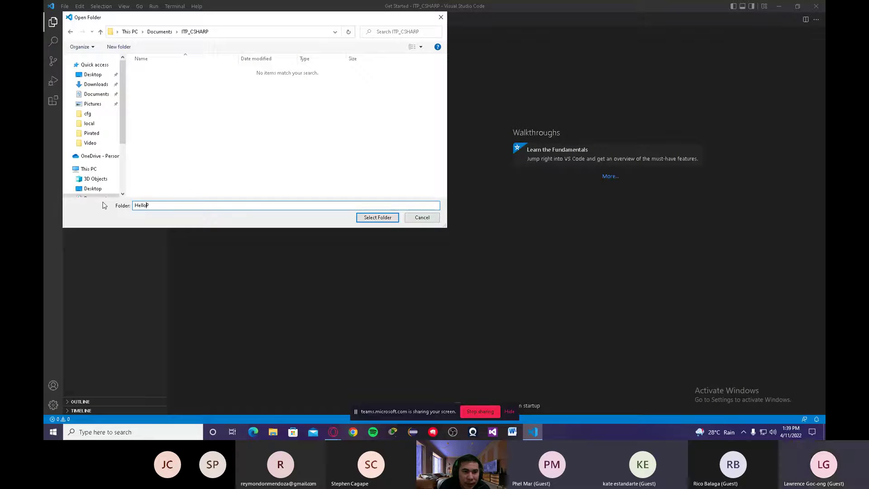
key("BackSpace")
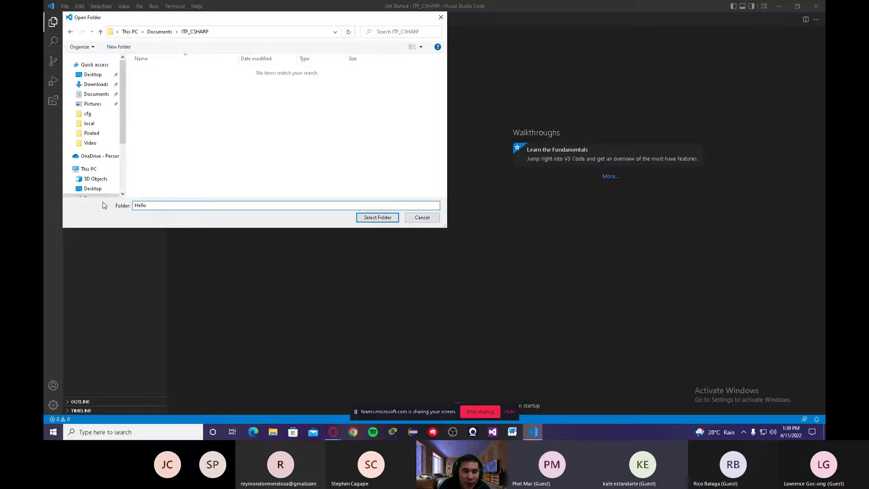
type("Wold")
left_click(152, 205)
type("rld")
left_click(371, 219)
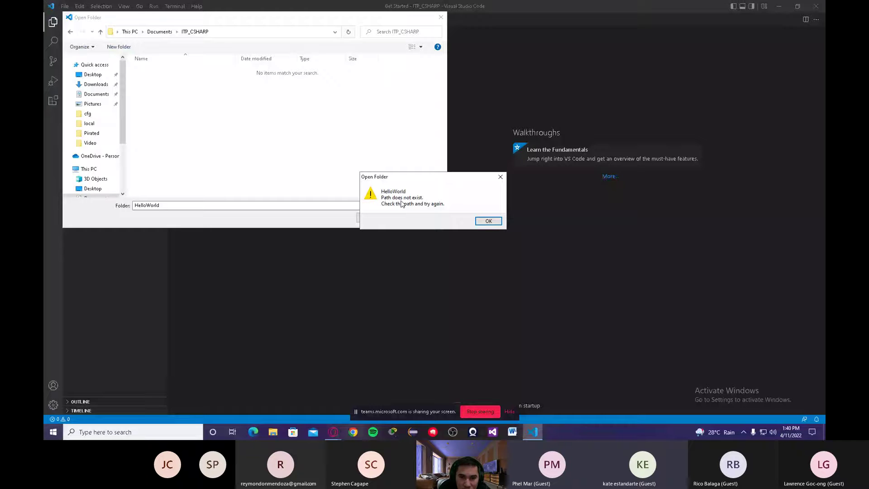
left_click(500, 177)
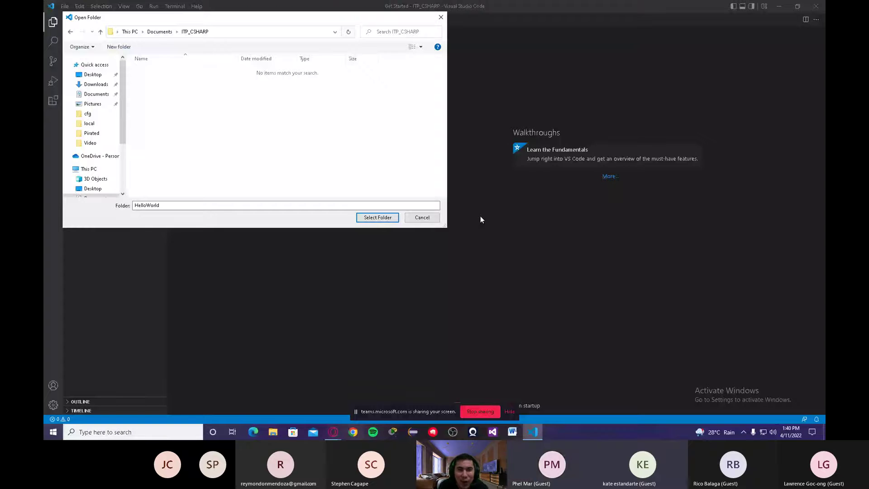
Create a new folder named Hello World inside ITP_CSHARP and open it as the workspace.
double_click(199, 205)
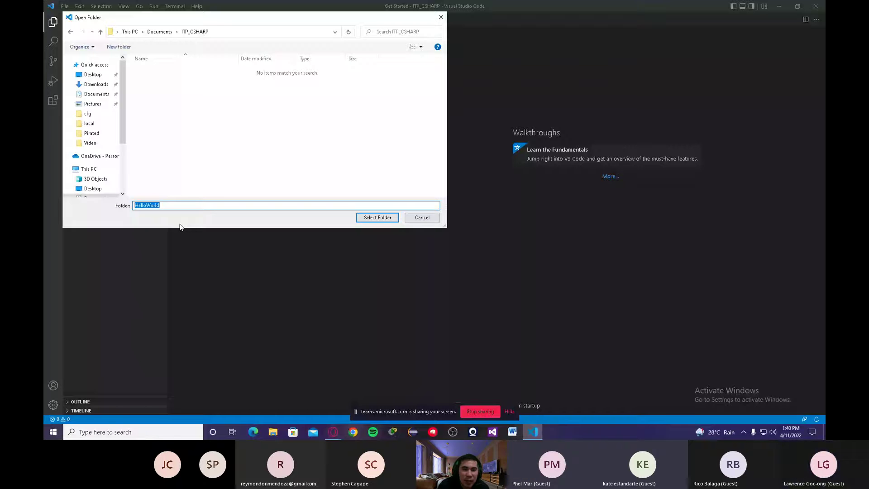
key("BackSpace")
right_click(179, 114)
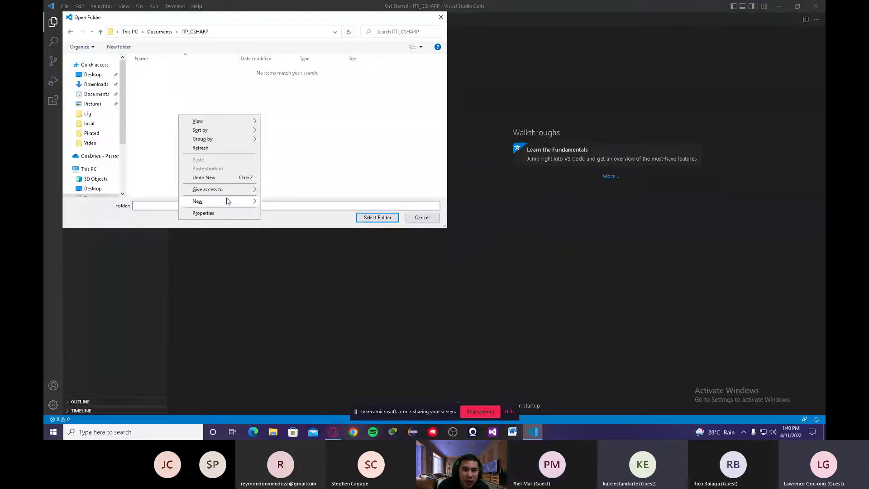
mouse_move(227, 200)
left_click(268, 202)
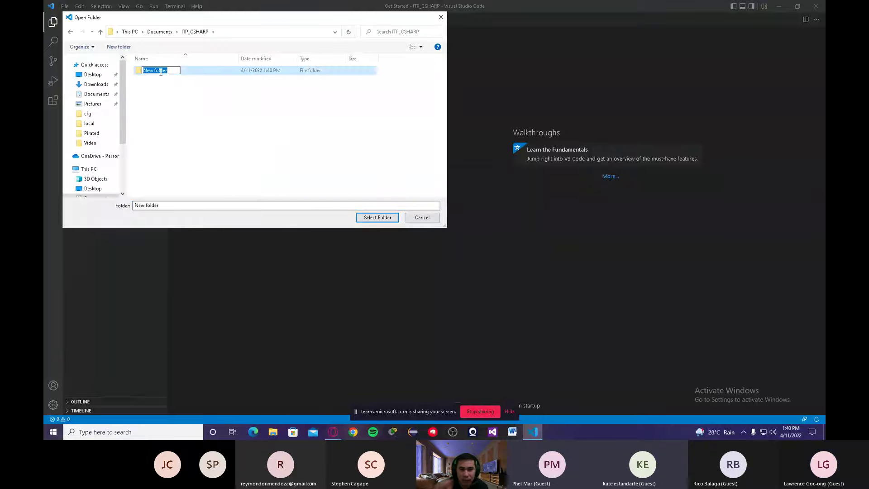
key("BackSpace")
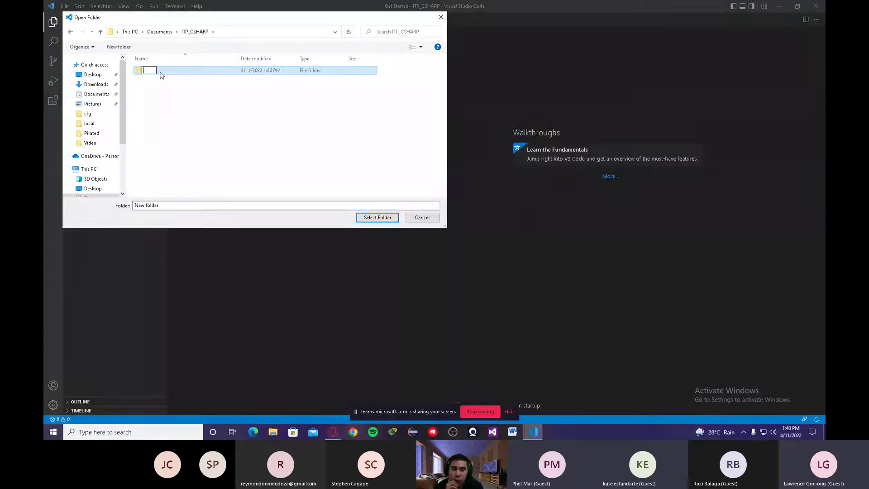
type("Hello World")
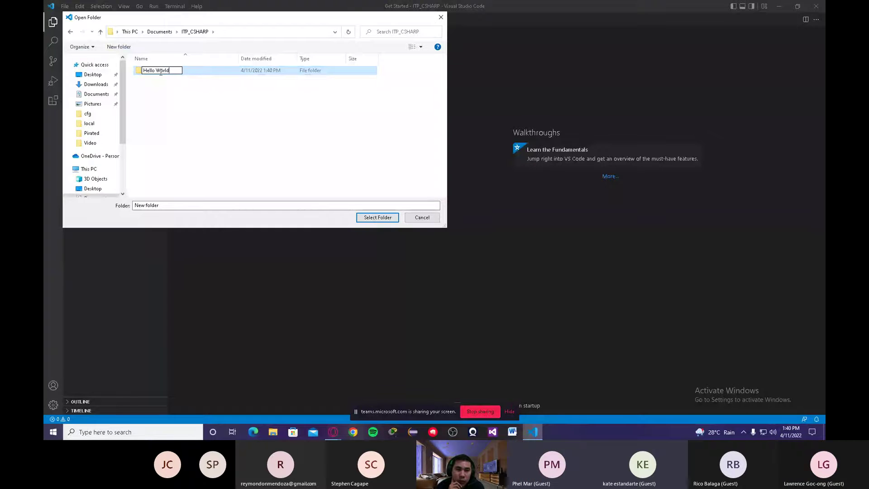
key("Return")
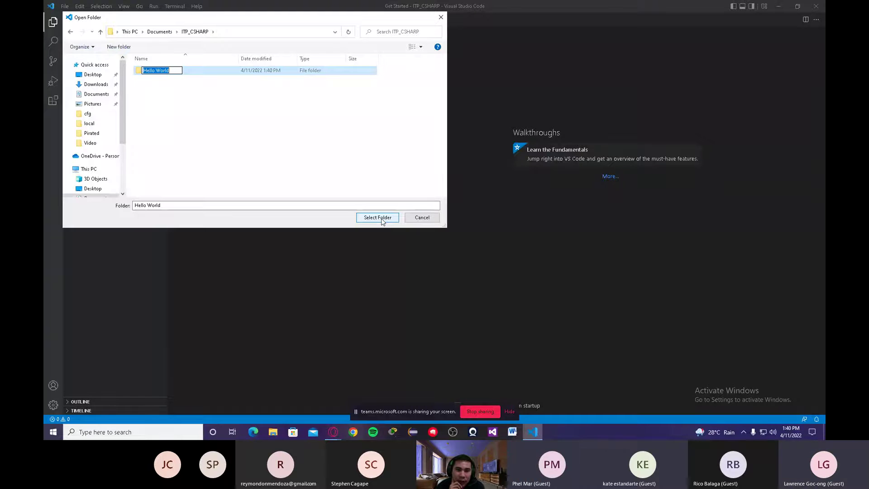
left_click(290, 93)
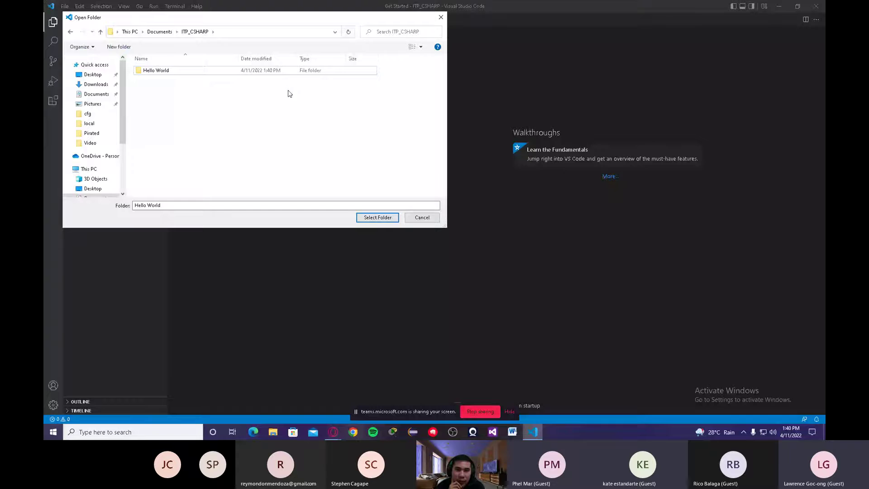
left_click(367, 218)
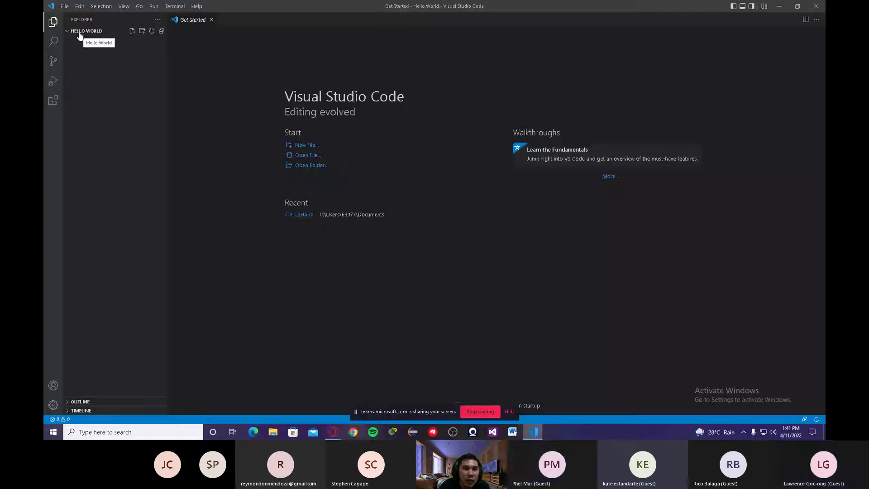
key("alt+Tab")
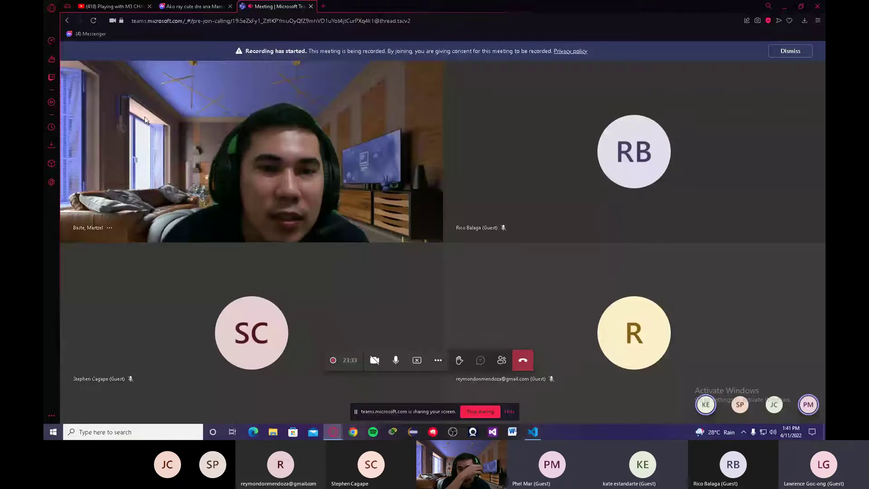
key("alt+Tab")
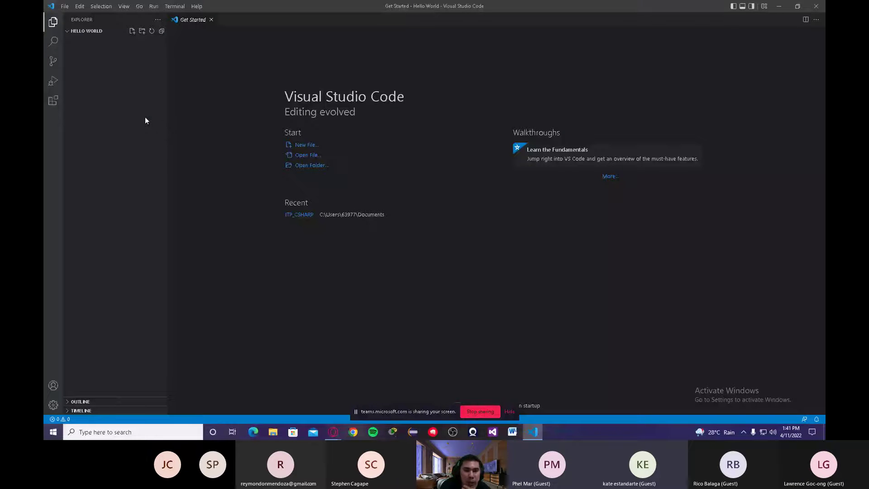
left_click(75, 32)
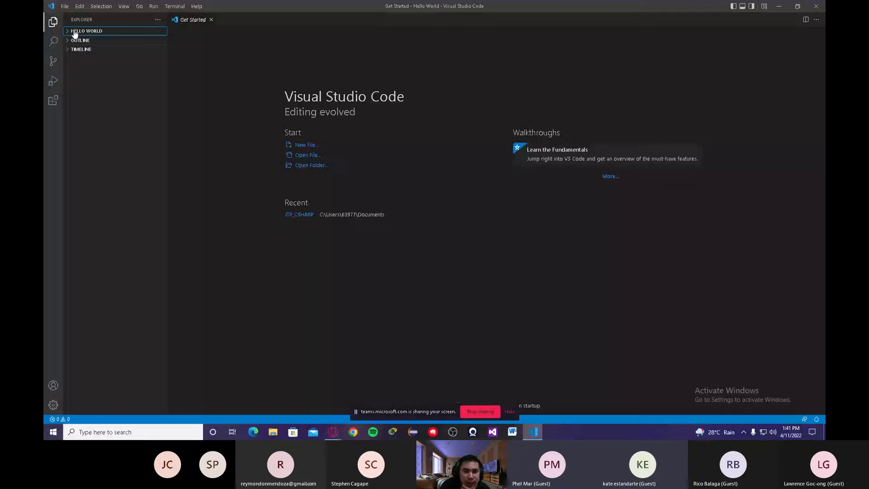
left_click(74, 32)
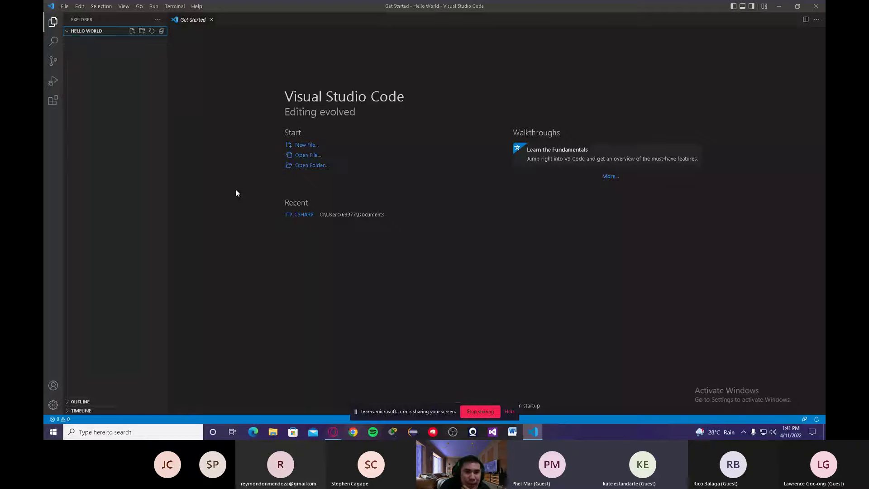
left_click(86, 31)
left_click(86, 31)
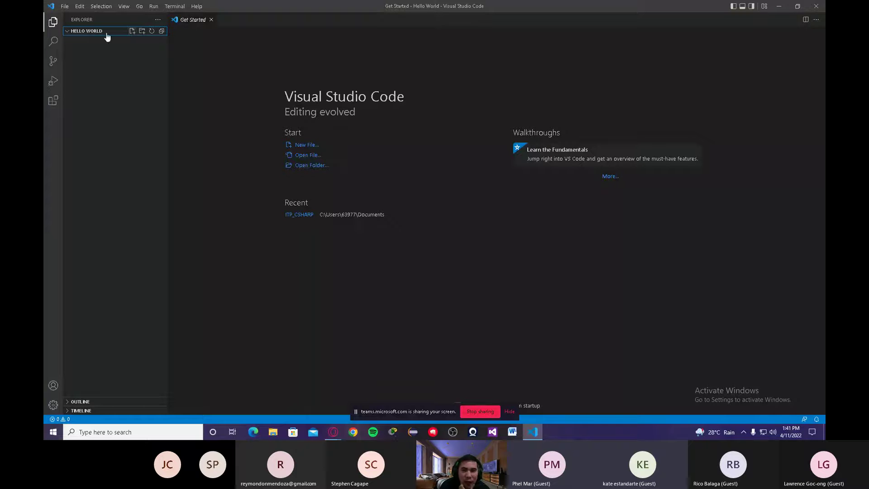
Create a new file named HelloWorld.cs in the Hello World workspace.
left_click(132, 32)
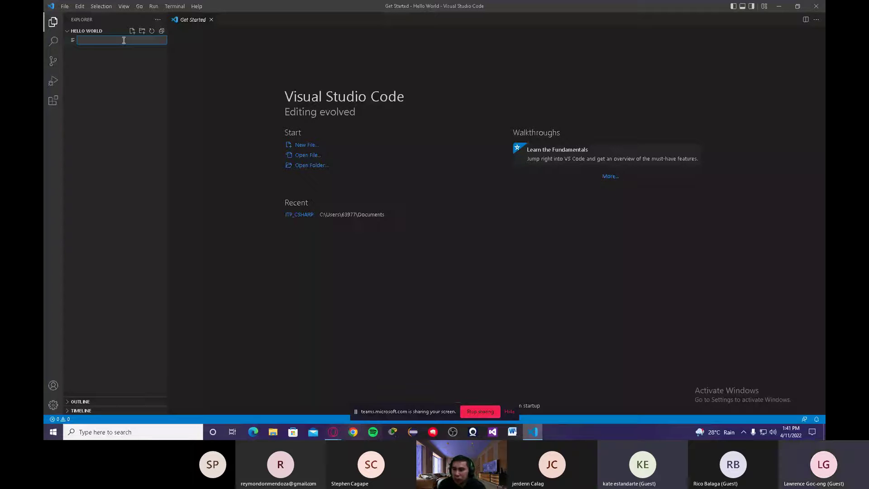
type("Hello")
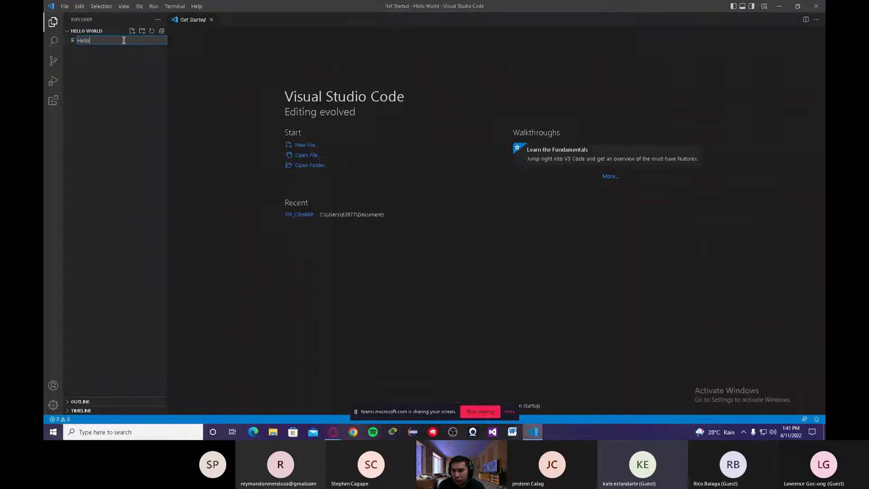
type("World.cs")
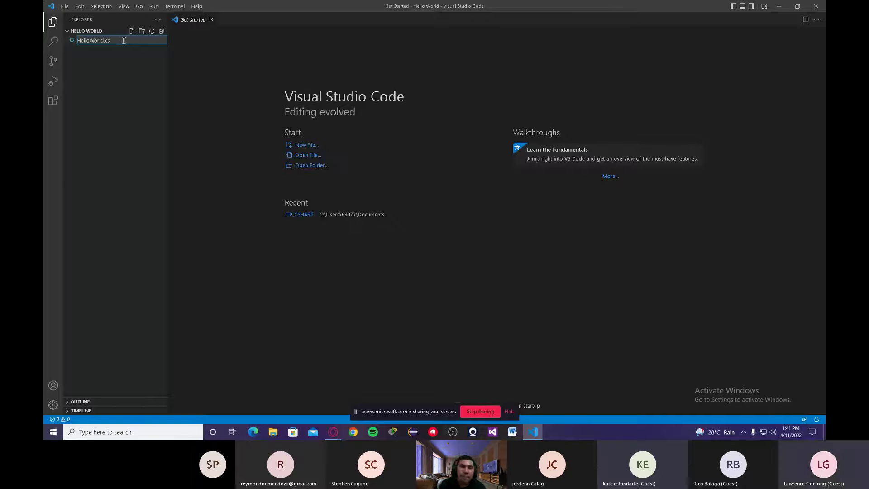
key("Return")
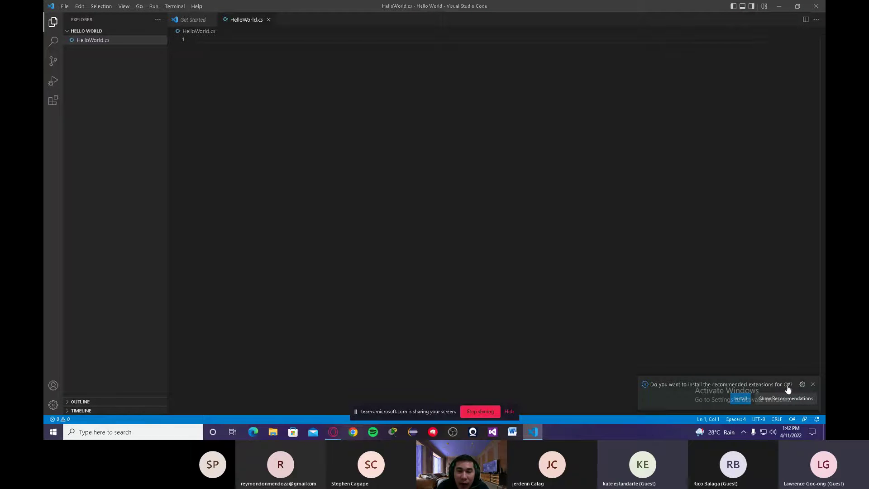
Install the recommended C# extension and look through its details page.
left_click(743, 403)
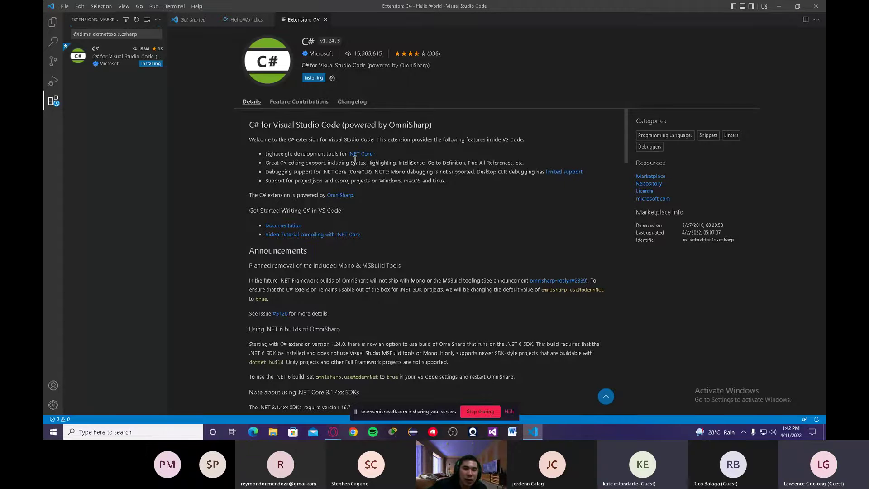
scroll(358, 166, "down", 15)
scroll(360, 173, "down", 10)
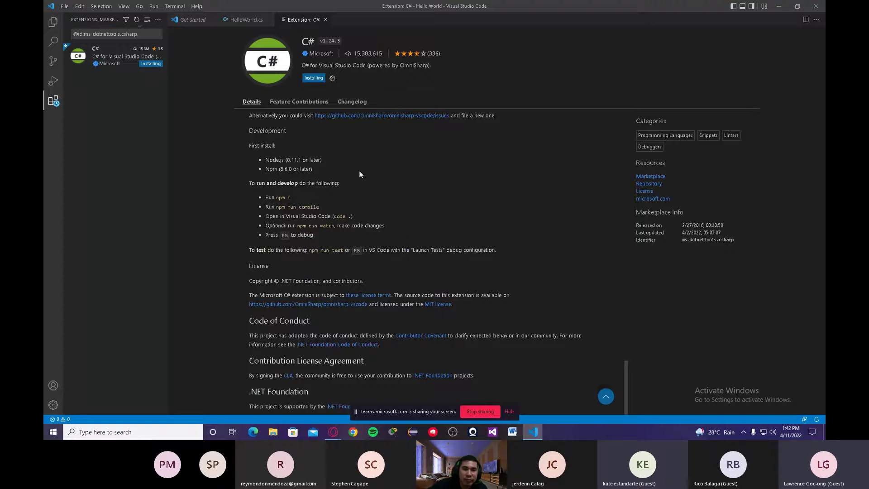
scroll(358, 181, "up", 10)
scroll(350, 178, "up", 15)
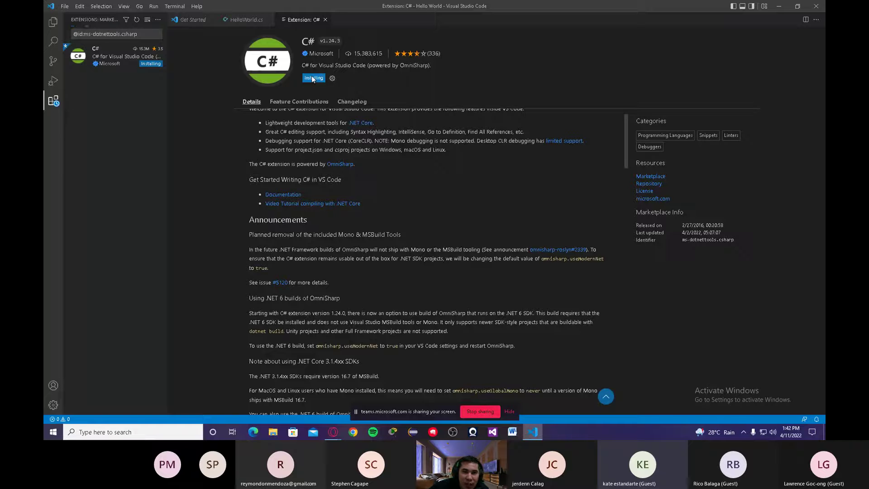
scroll(401, 188, "up", 1)
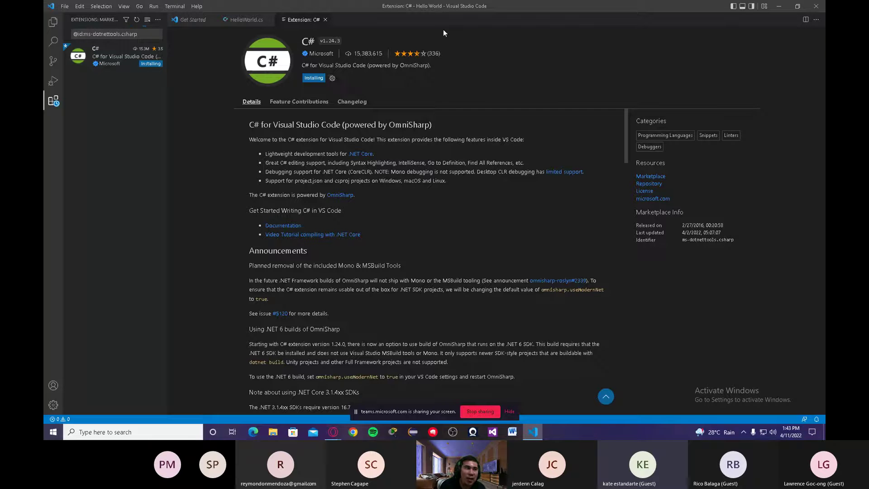
left_click(334, 78)
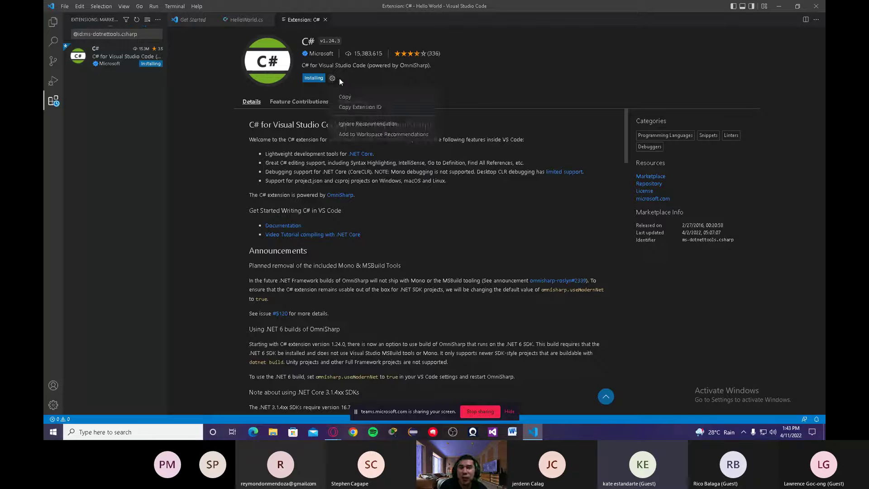
left_click(522, 78)
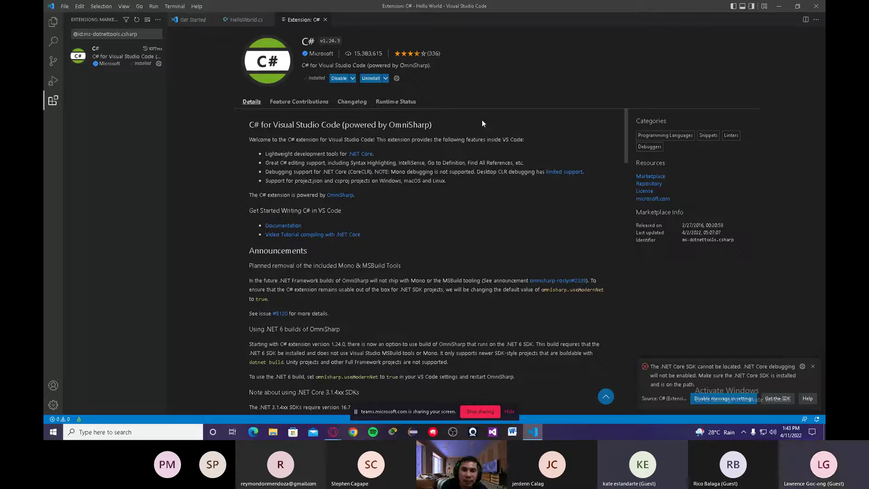
Close the HelloWorld.cs file and the C# extension details page.
left_click(248, 22)
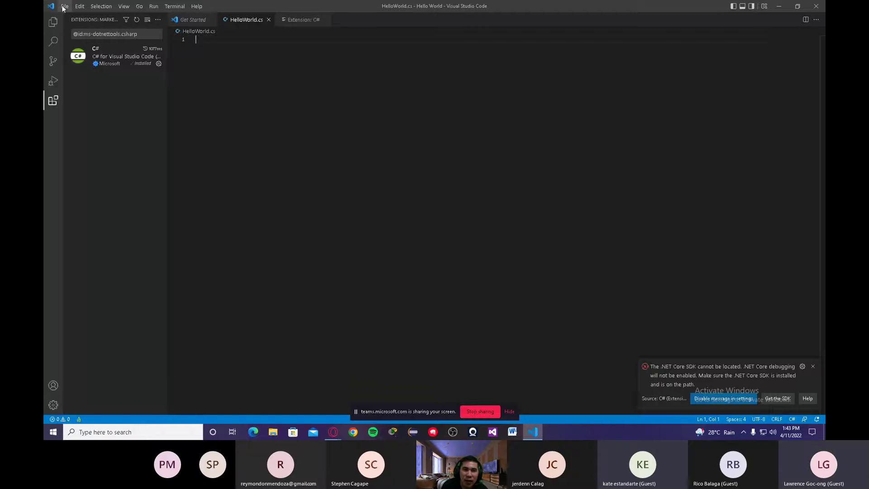
left_click(269, 20)
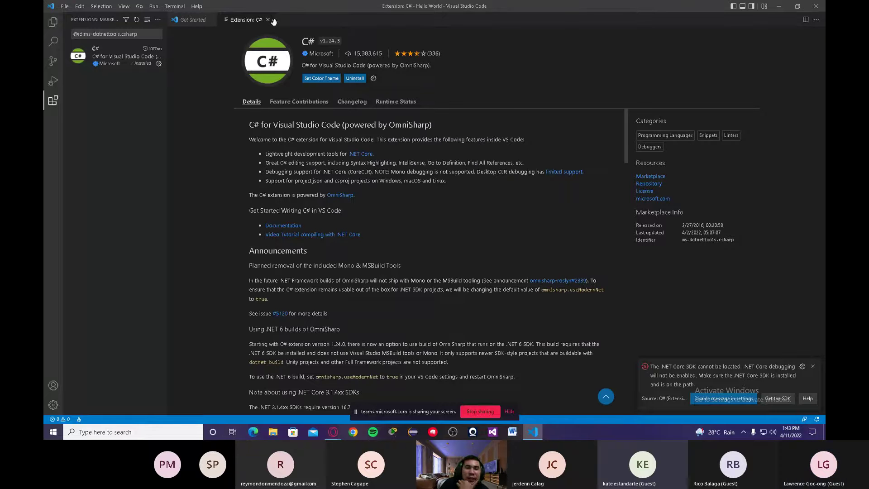
left_click(269, 20)
Start opening a folder, browse to ITP_CSHARP in Documents, and enter Sample as the folder name.
left_click(65, 7)
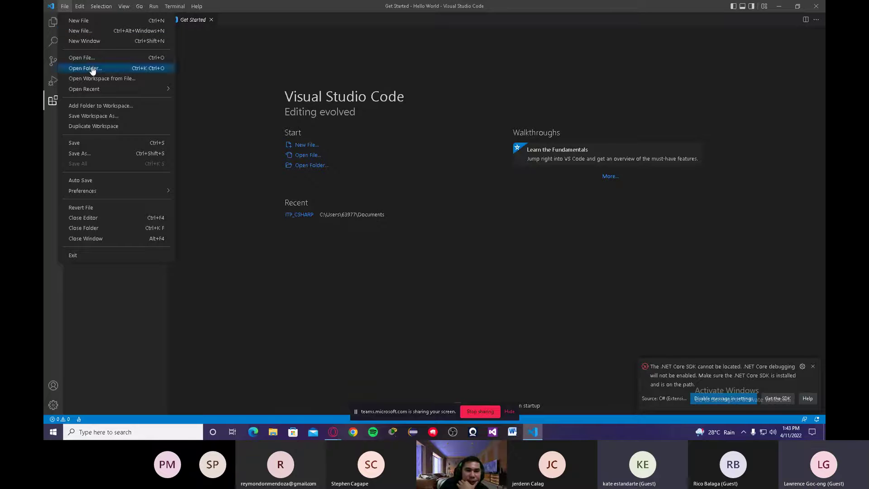
left_click(126, 68)
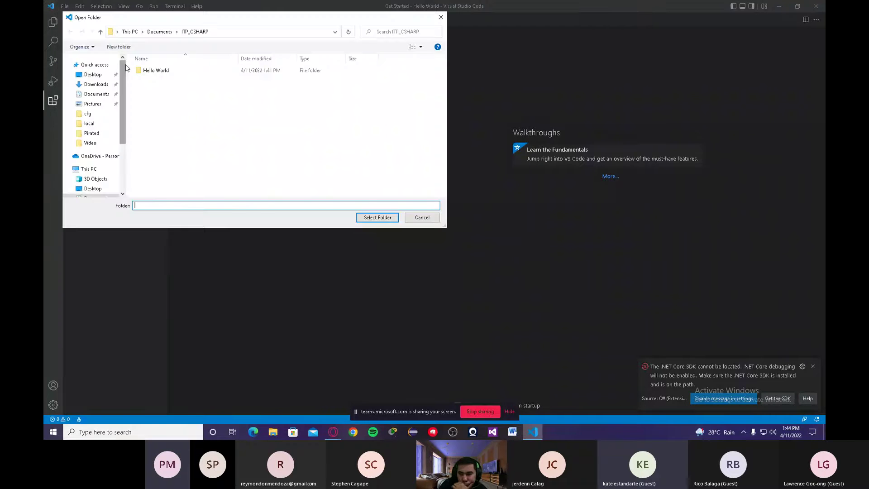
left_click(96, 95)
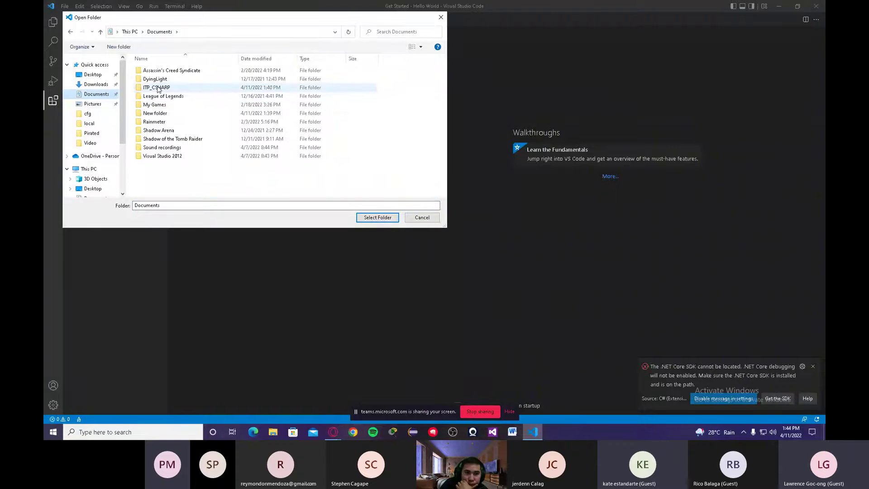
double_click(157, 88)
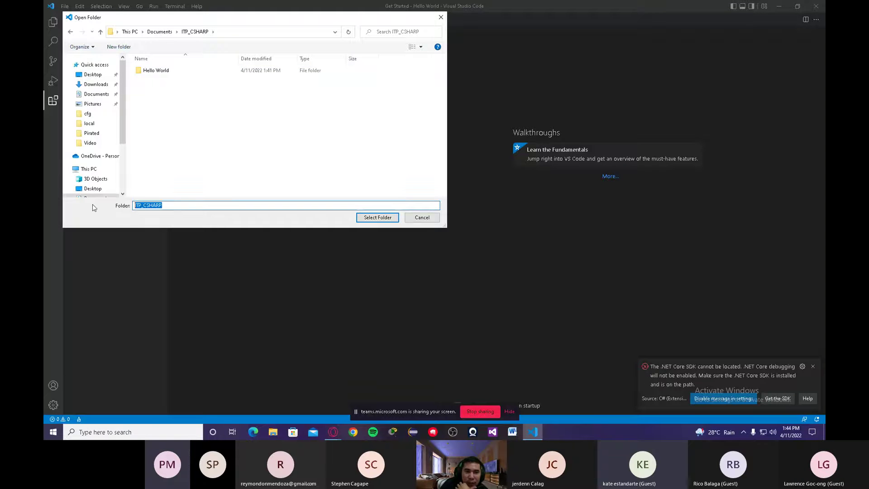
key("BackSpace")
type("Sample")
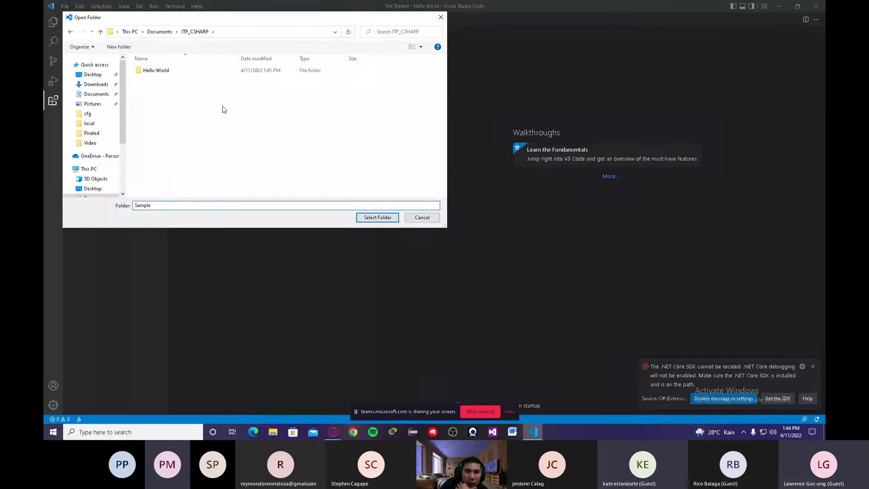
Choose the existing Hello World folder inside ITP_CSHARP and open it as the workspace.
double_click(196, 71)
left_click(70, 32)
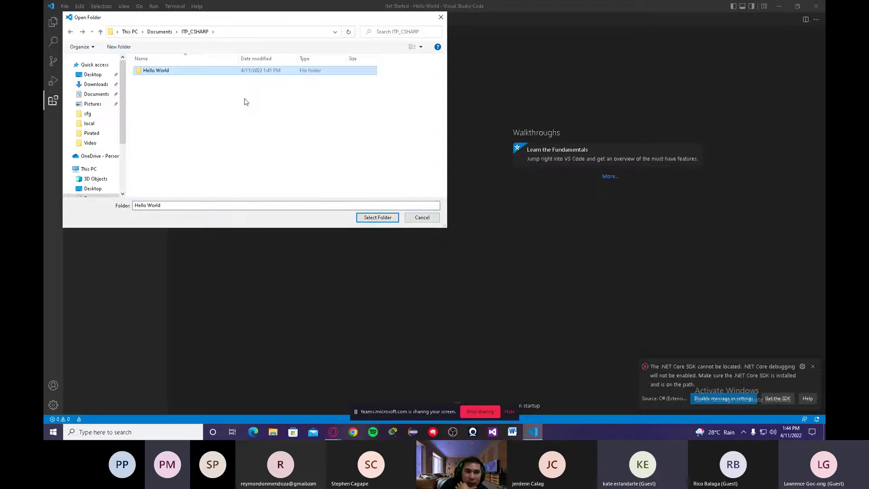
left_click(382, 221)
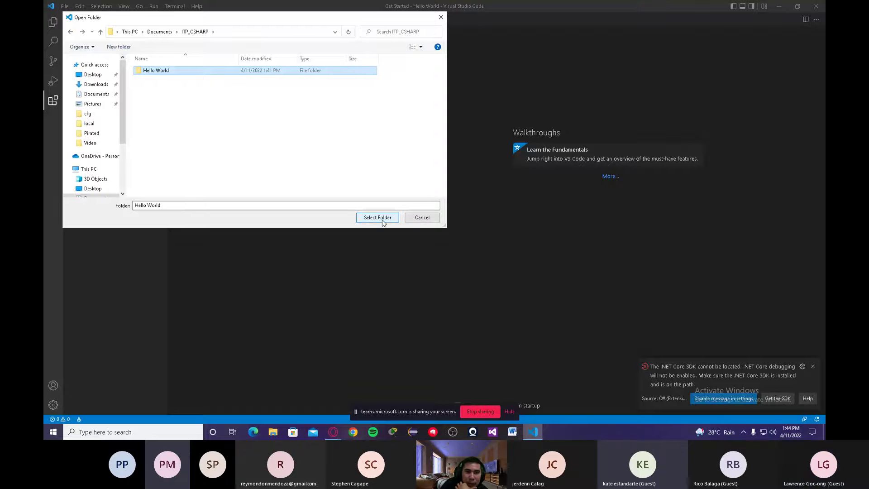
left_click(378, 217)
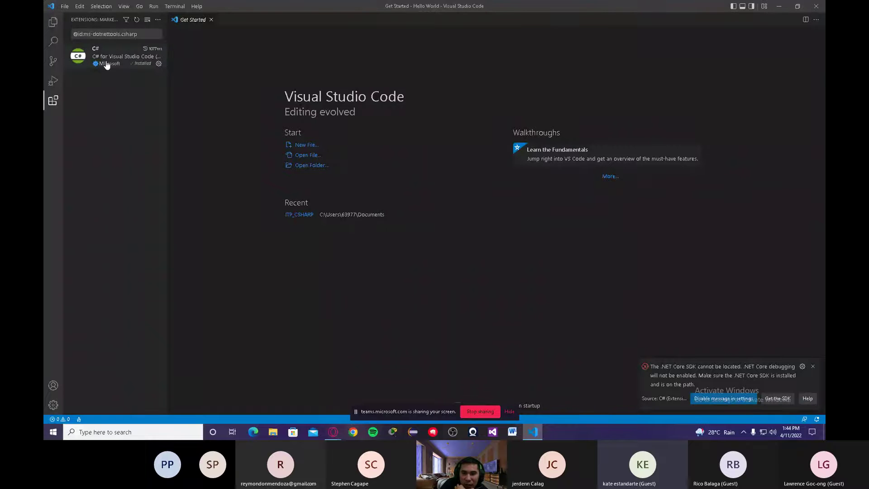
Open the .NET SDK download page from the missing SDK notification, look it over, and return to Visual Studio Code.
mouse_move(106, 65)
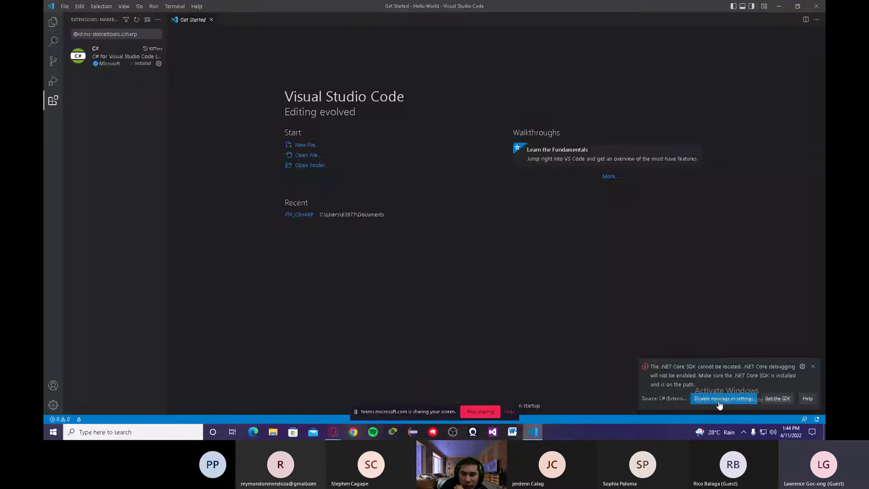
left_click(786, 399)
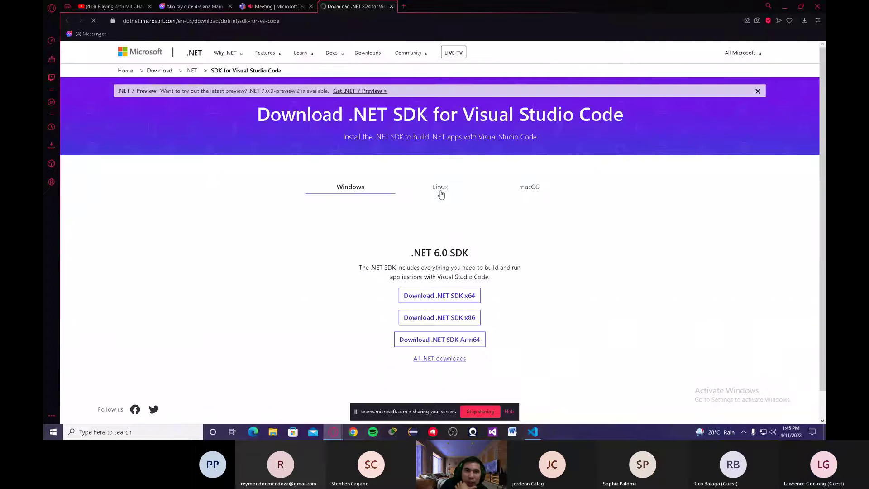
scroll(219, 224, "down", 1)
scroll(219, 224, "up", 1)
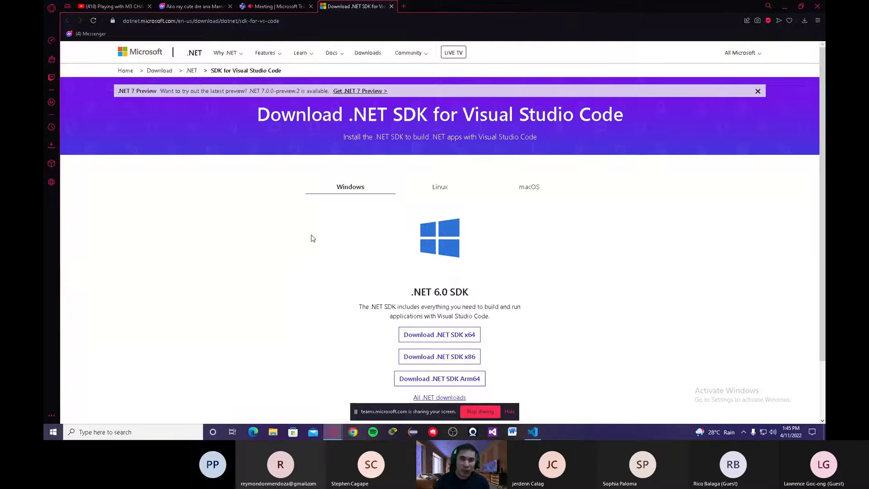
key("alt+Tab")
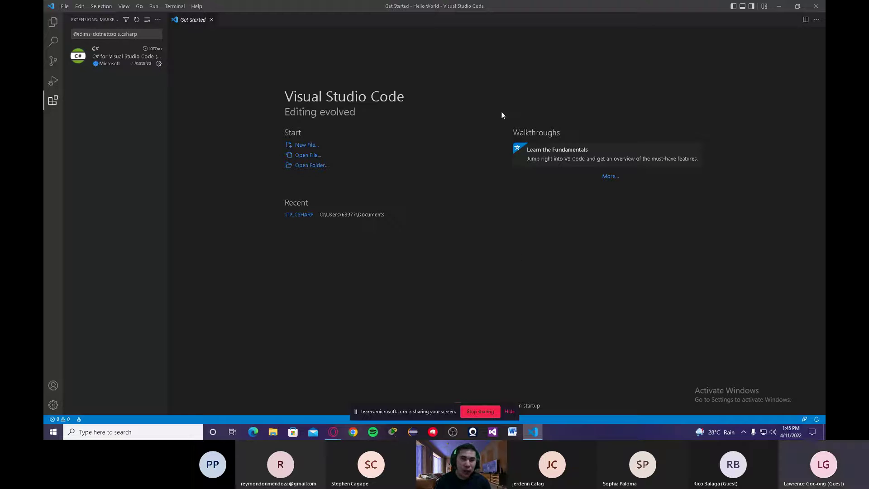
Open the integrated terminal for the Hello World workspace.
left_click(124, 6)
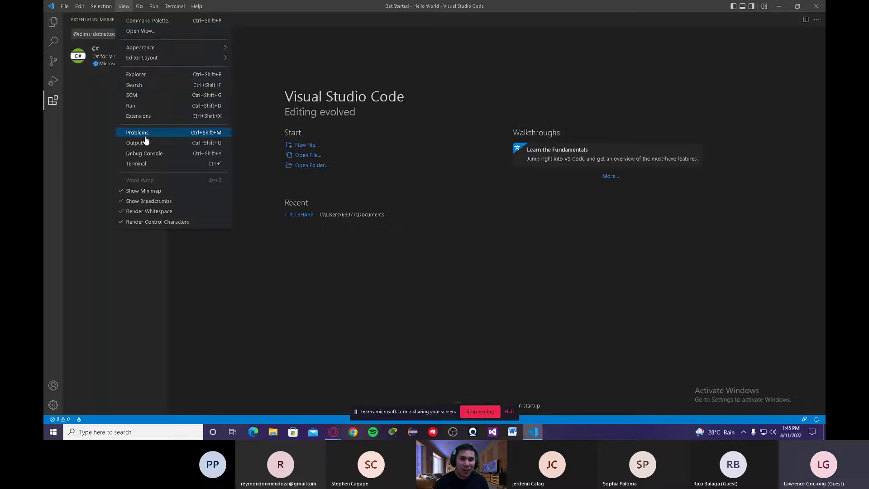
left_click(145, 164)
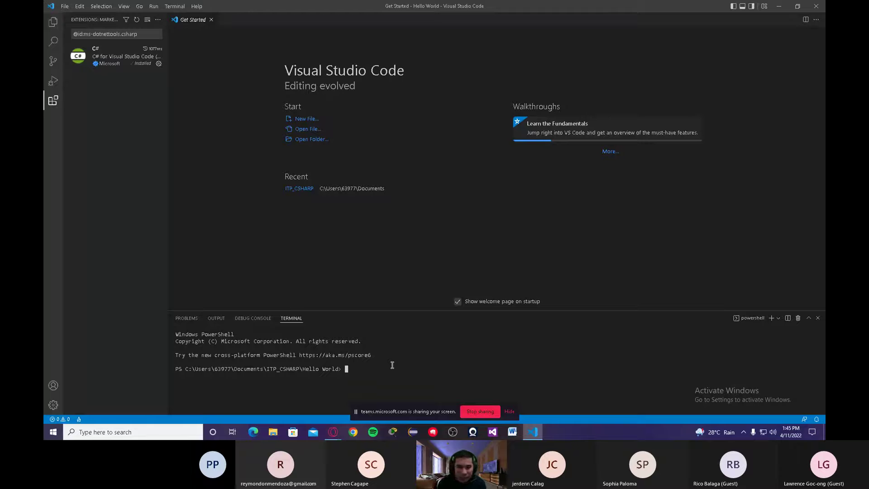
type(".net")
key("BackSpace")
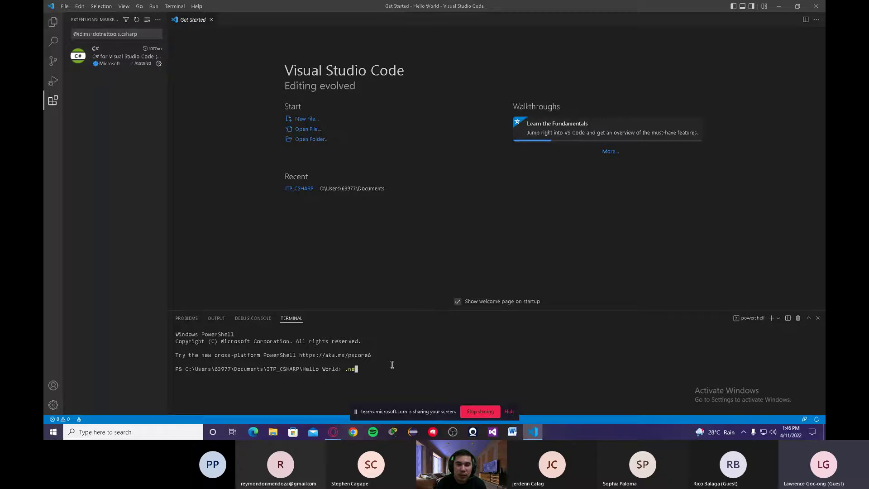
type("new")
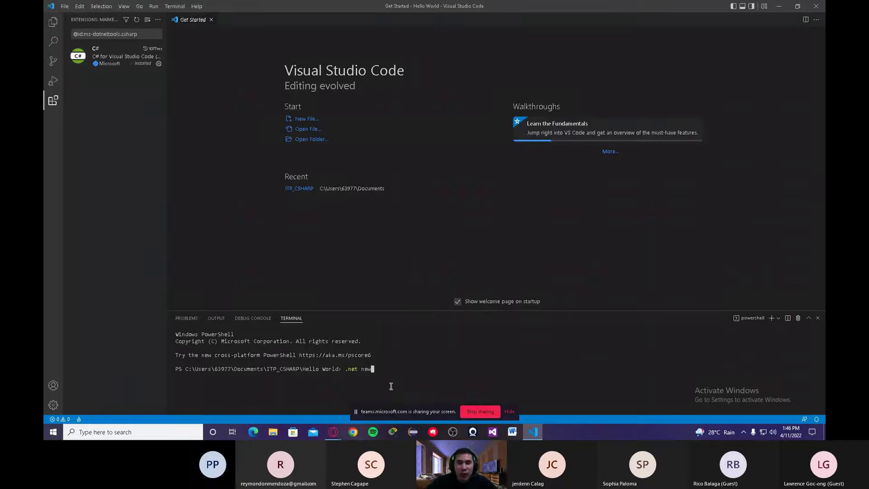
key("BackSpace")
key("BackSpace")
key("BackSpace")
key("BackSpace")
key("BackSpace")
key("BackSpace")
key("BackSpace")
key("BackSpace")
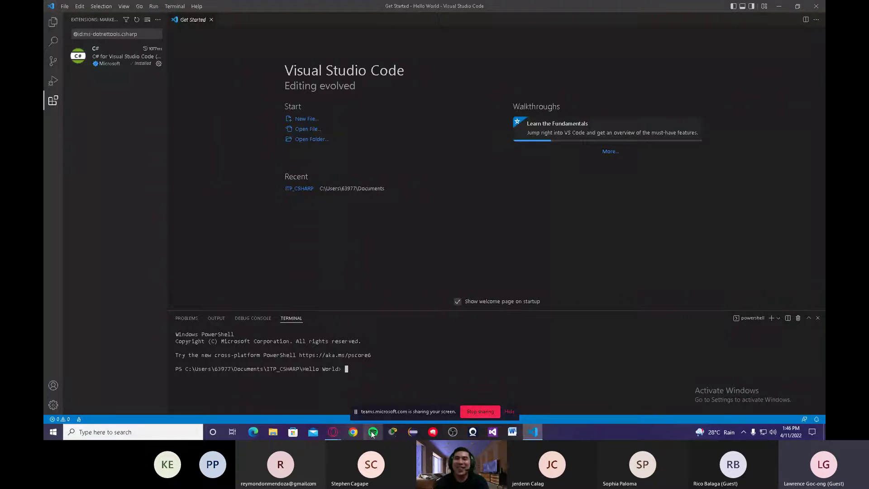
Switch to the browser and check the LCC BSIT-2: IT 111 ITP Messenger chat for the project creation command.
mouse_move(334, 438)
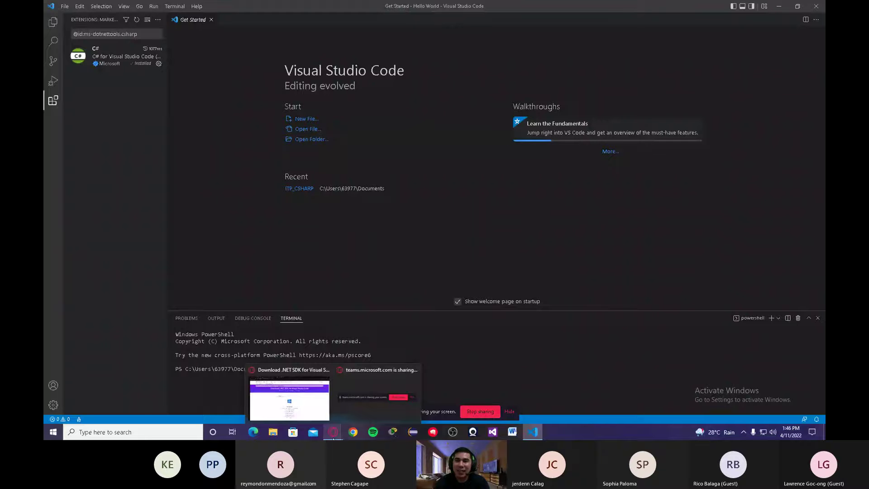
left_click(333, 438)
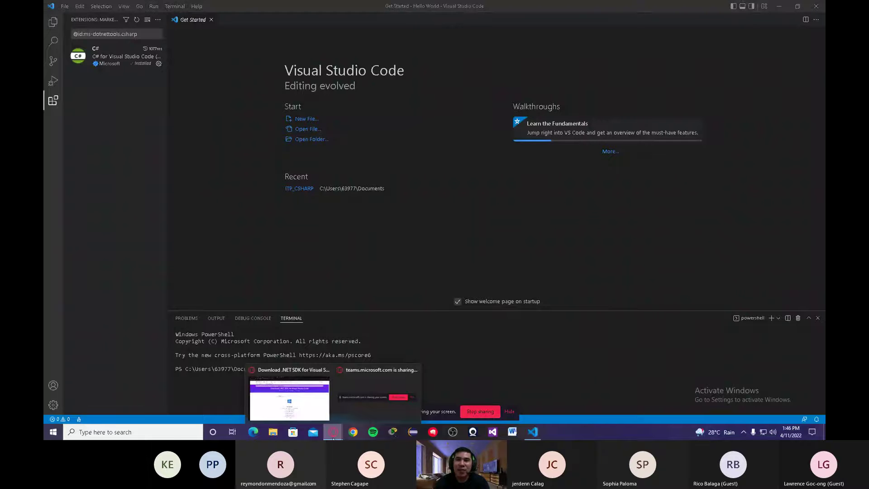
left_click(291, 403)
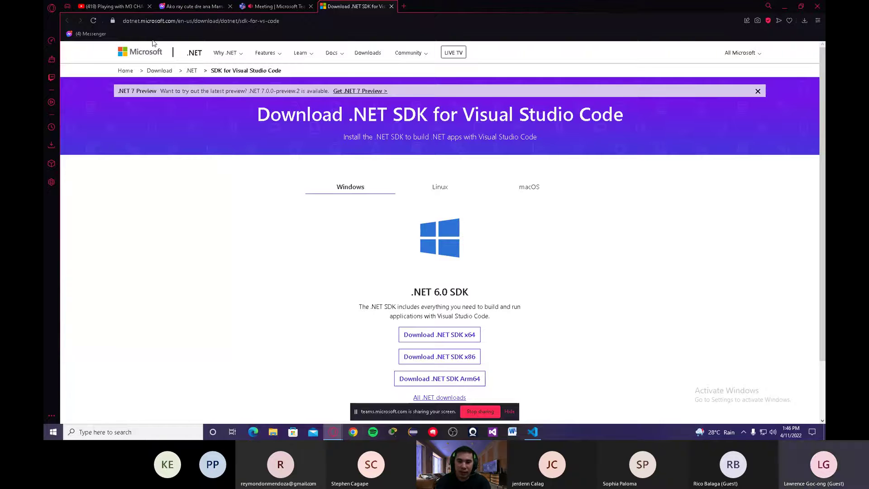
left_click(180, 4)
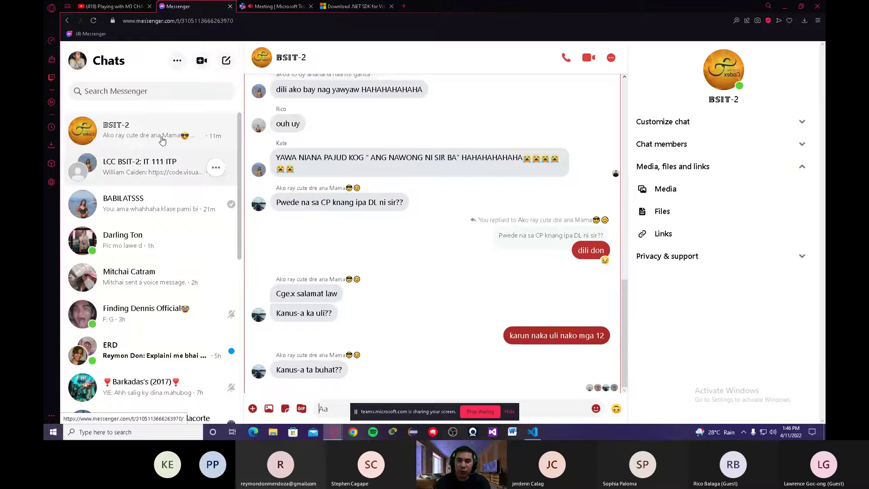
left_click(153, 165)
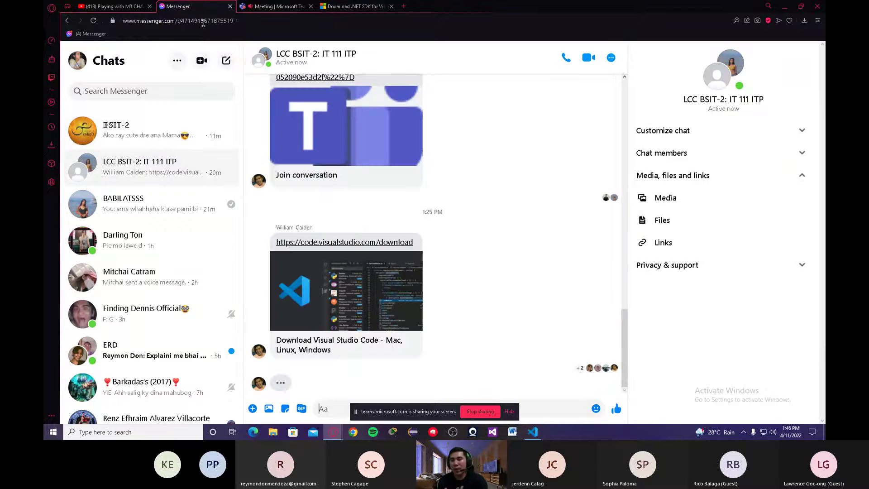
left_click(274, 6)
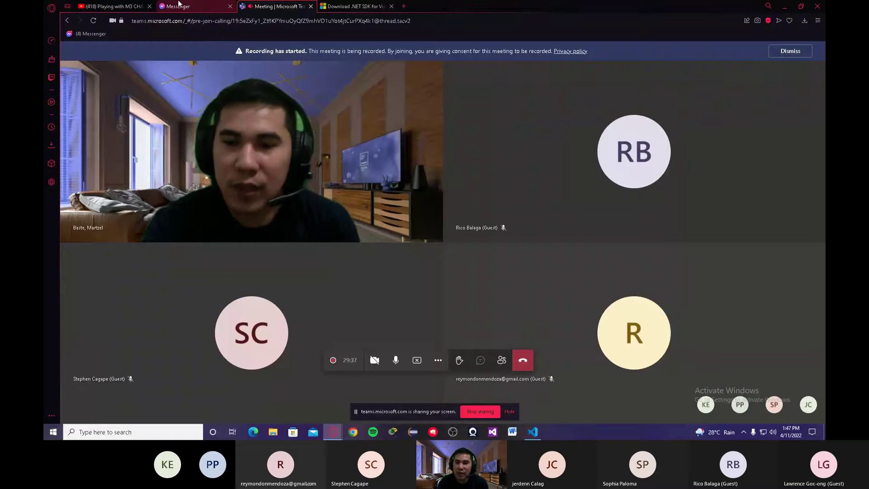
left_click(195, 6)
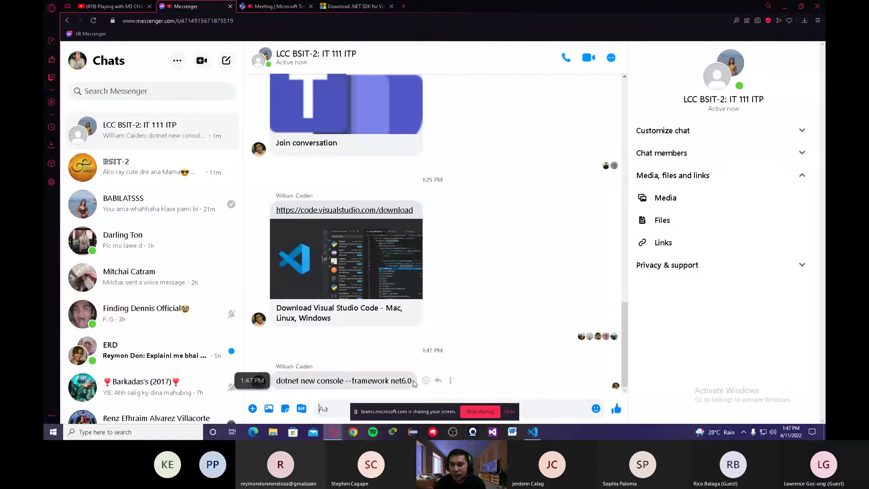
Copy dotnet new console --framework net6.0 from the chat and try to run it in Visual Studio Code's terminal.
left_click_drag(277, 385, 420, 388)
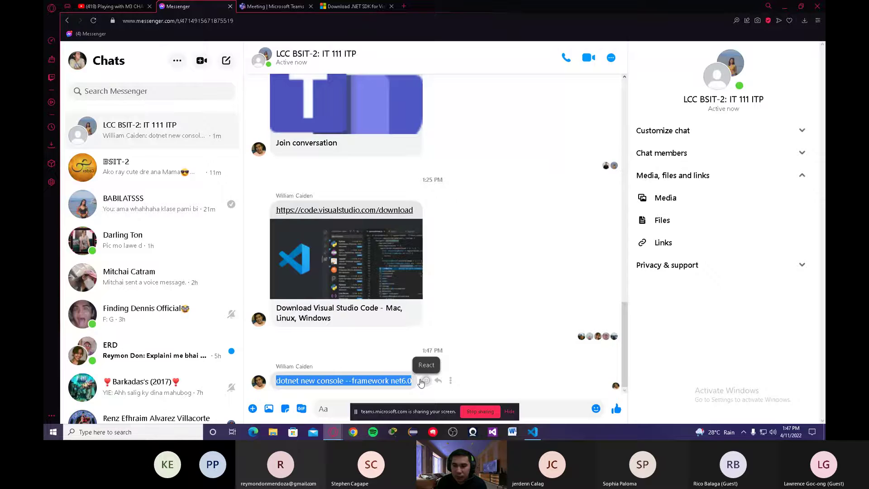
key("ctrl+c")
key("alt+Tab")
key("ctrl+v")
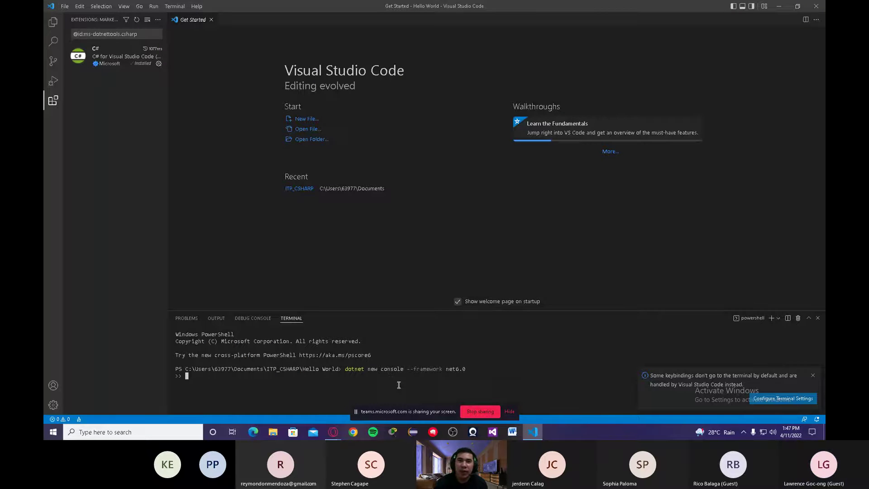
key("Return")
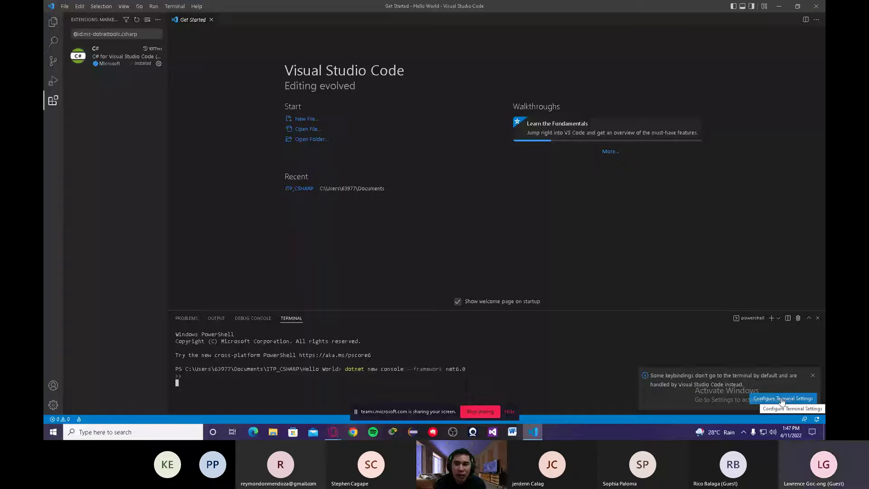
key("Return")
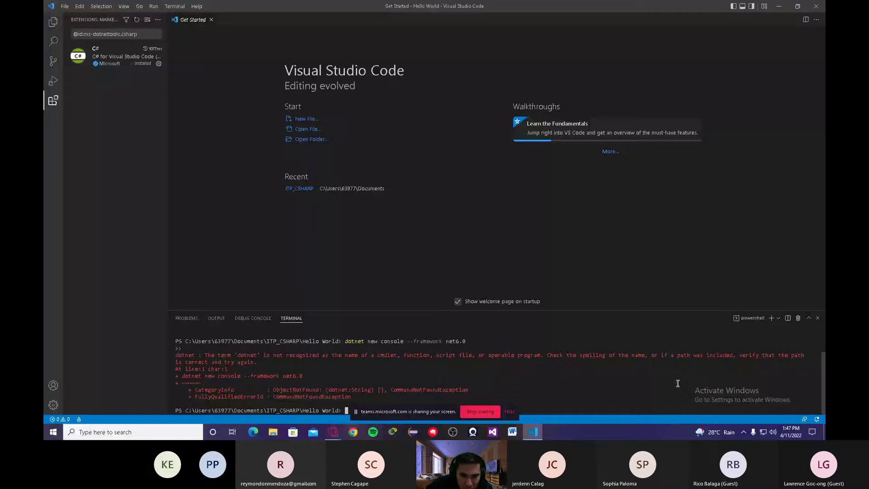
Switch to the browser and download the .NET 6.0 SDK x64 installer, saving it as dotnet-sdk-6.0.201-win-x64 in Downloads.
left_click_drag(408, 412, 707, 434)
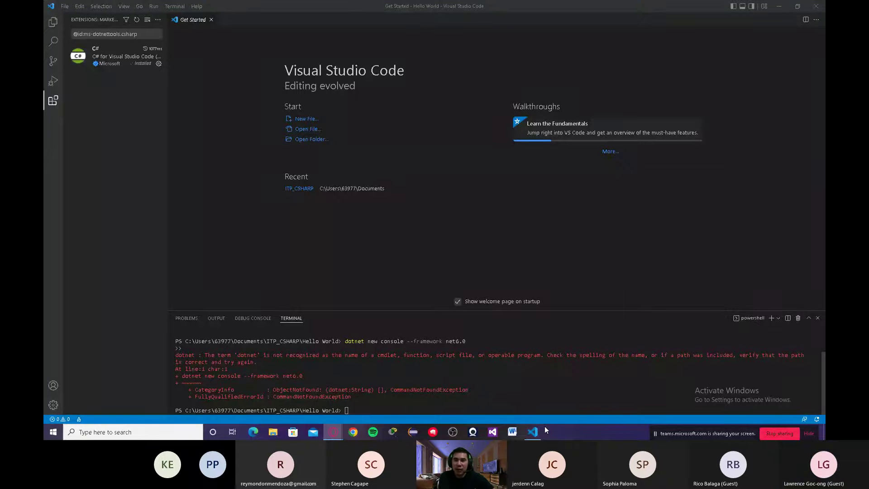
left_click(336, 436)
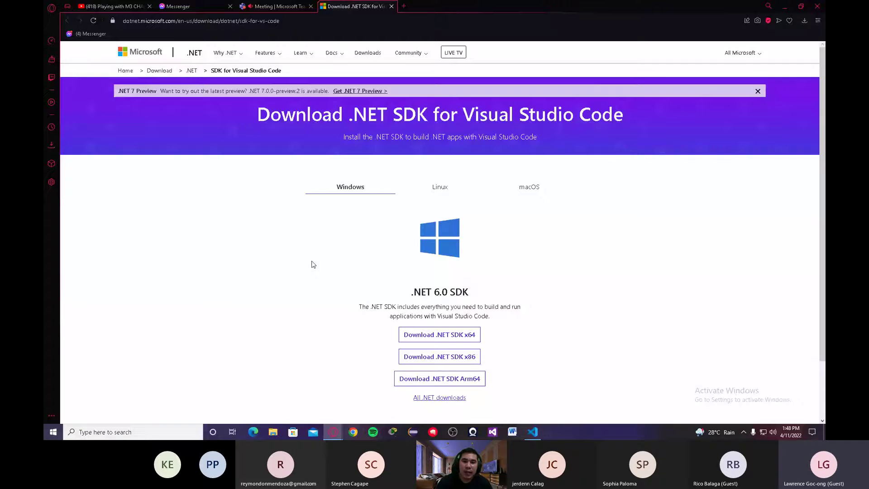
scroll(394, 323, "down", 2)
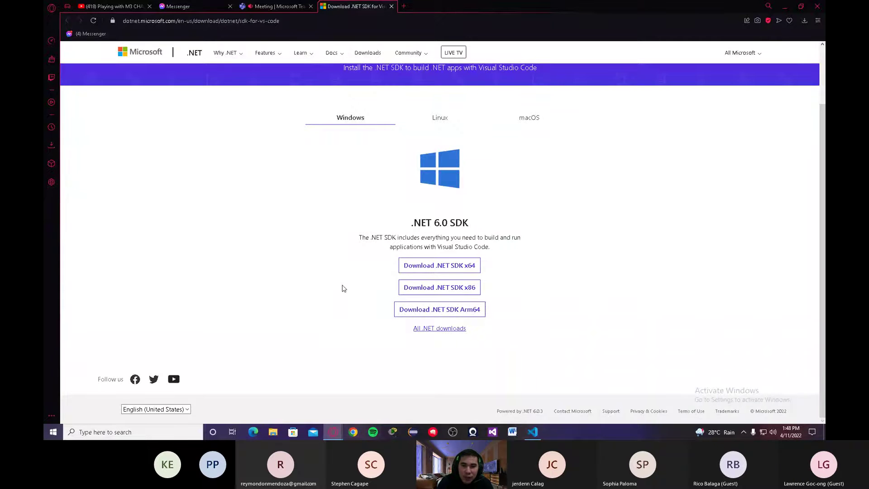
left_click(462, 272)
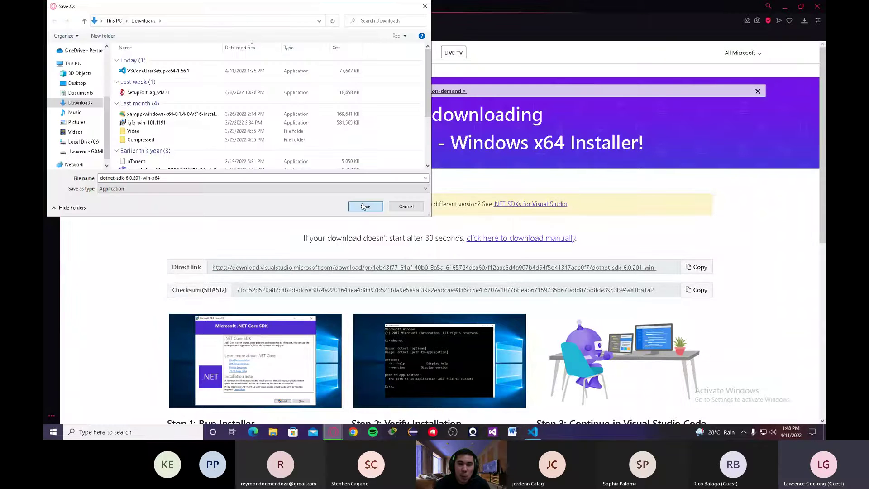
left_click(365, 207)
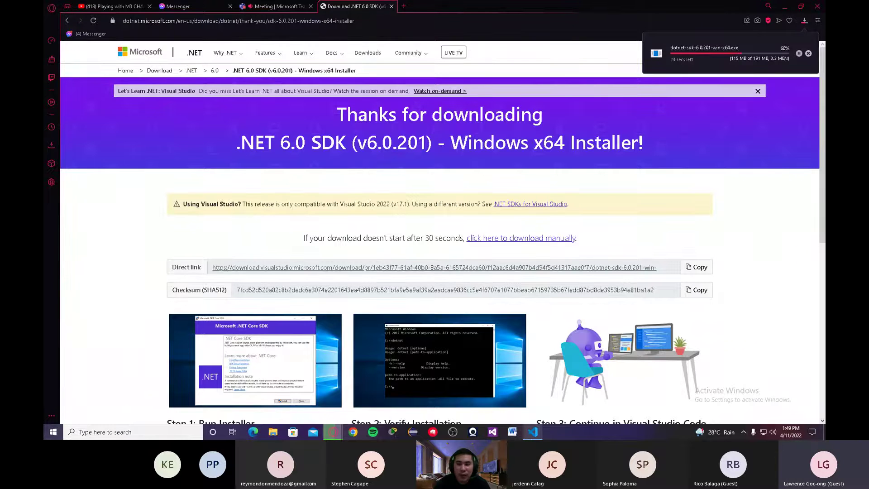
Switch to Visual Studio Code and add a debug configuration to the Hello World workspace using the .NET 5+ and .NET Core environment.
left_click(533, 432)
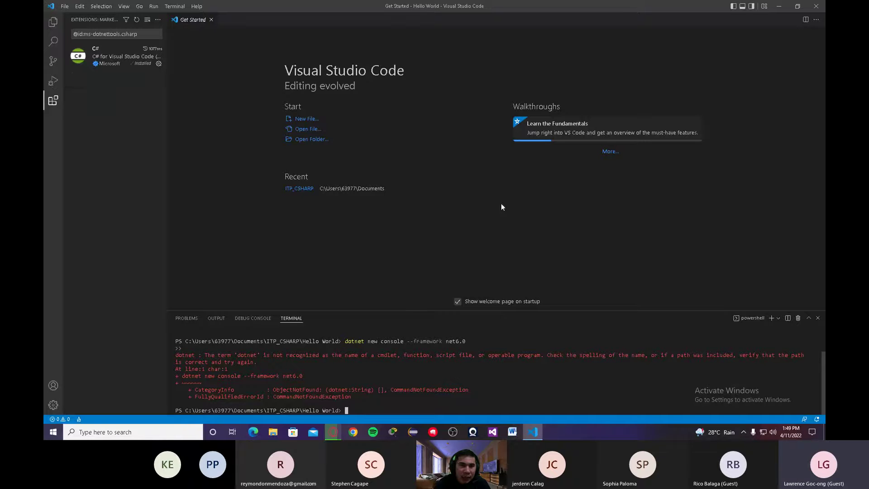
left_click(67, 7)
mouse_move(169, 9)
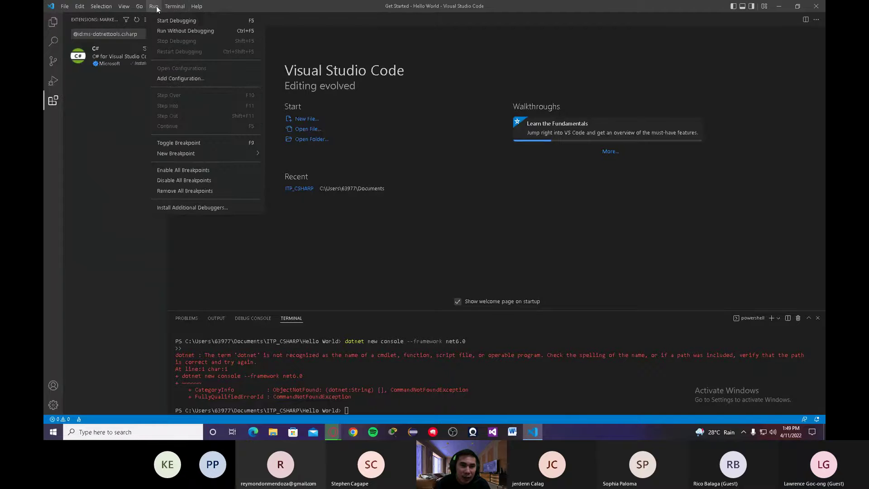
left_click(173, 79)
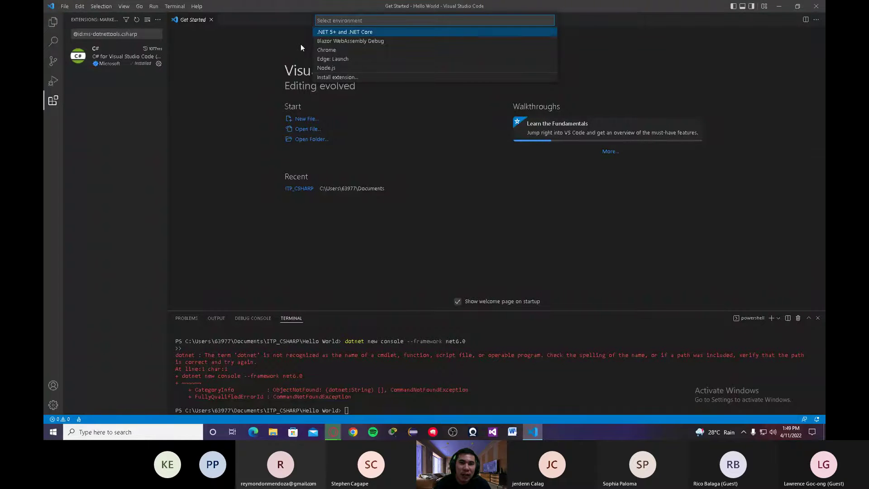
left_click(375, 33)
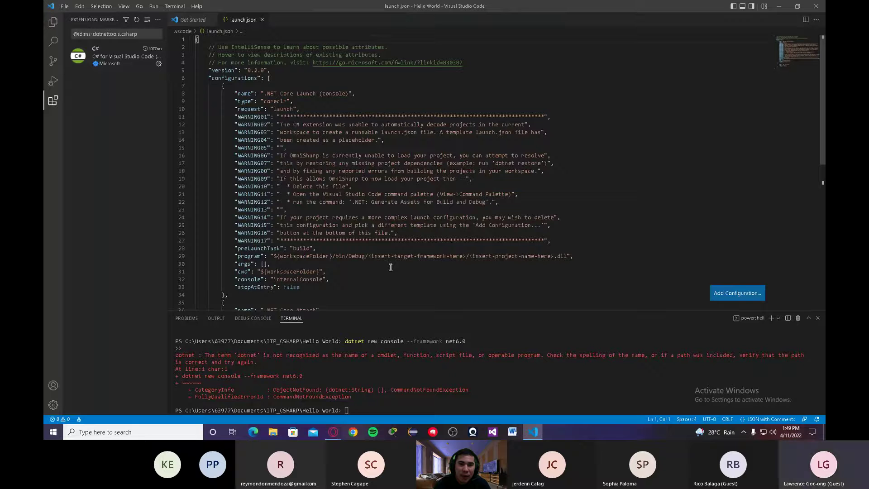
Add a ".NET: Launch .NET Core Console App" configuration to launch.json.
left_click(725, 294)
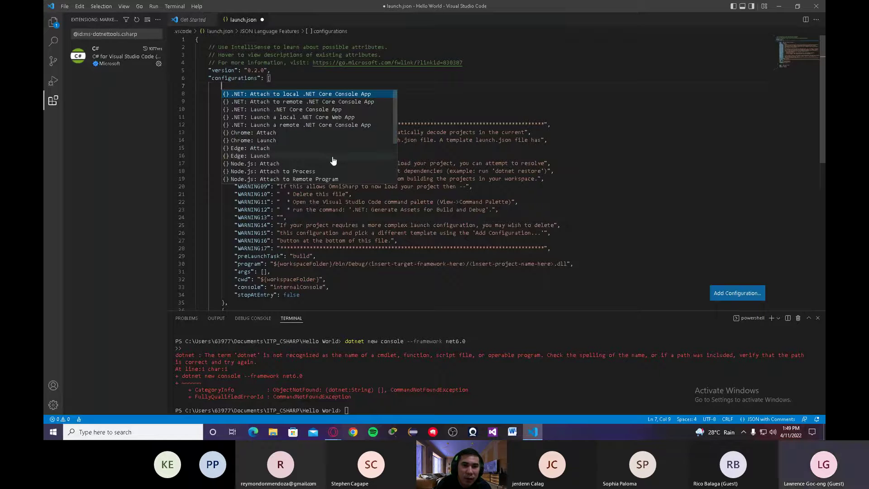
scroll(331, 132, "down", 2)
scroll(331, 132, "down", 2)
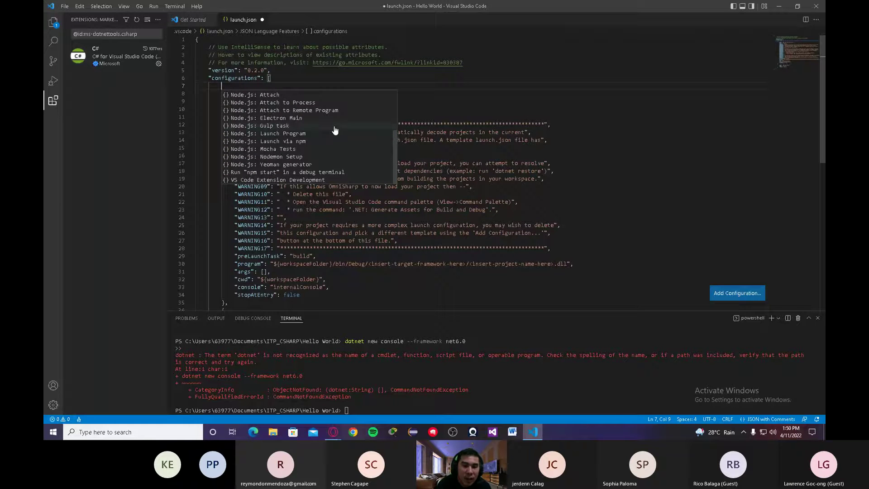
scroll(335, 130, "up", 3)
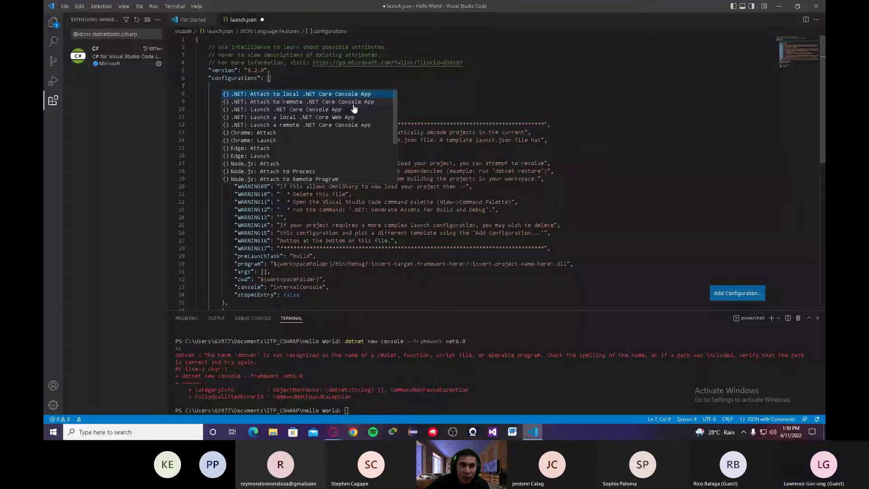
left_click(264, 109)
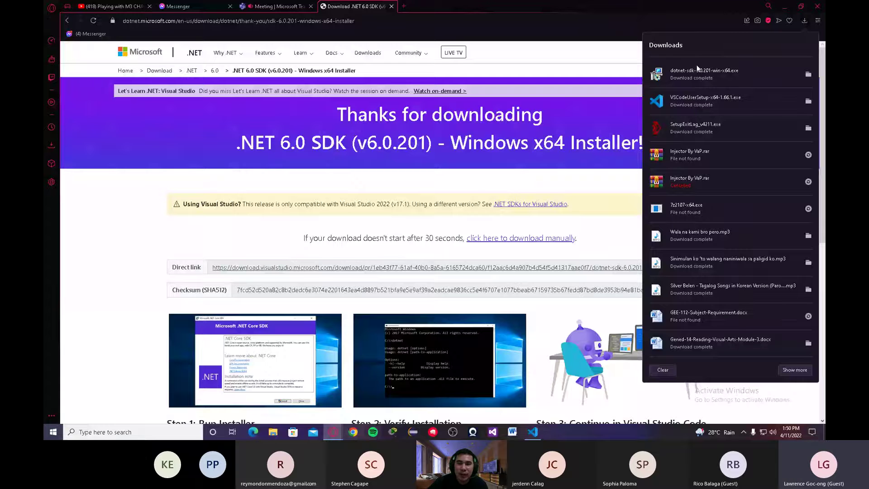
Run the downloaded dotnet-sdk-6.0.201-win-x64 installer from the browser, install the .NET SDK, and close the installer once it completes.
left_click(627, 146)
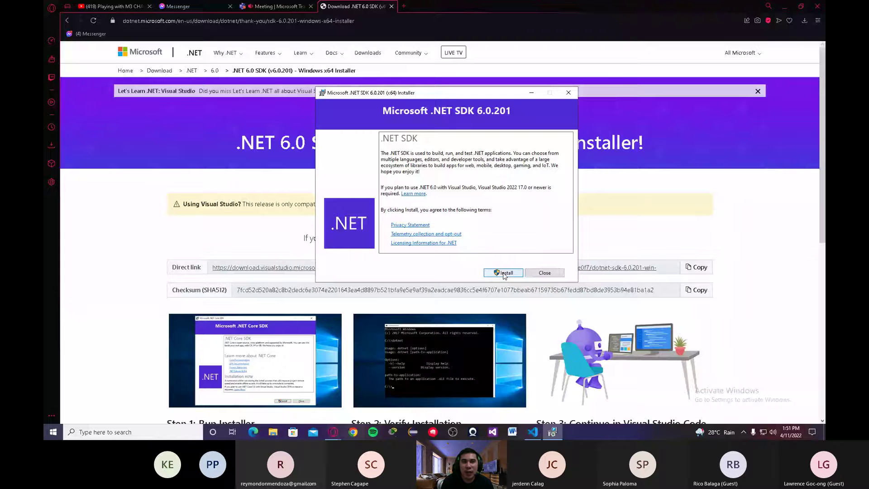
left_click(504, 273)
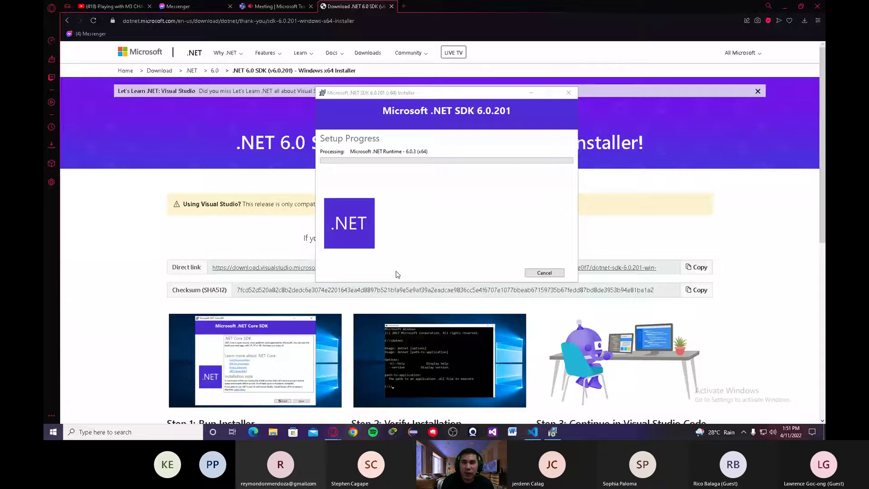
left_click_drag(435, 92, 446, 85)
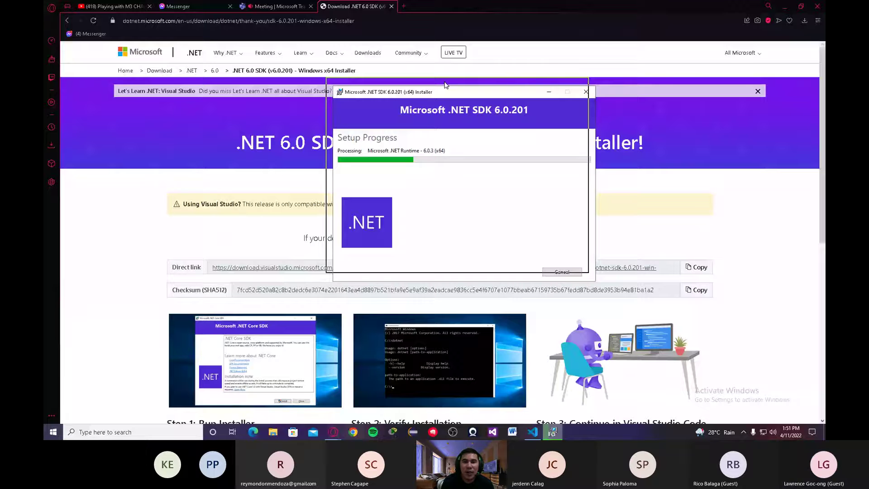
left_click_drag(446, 84, 446, 85)
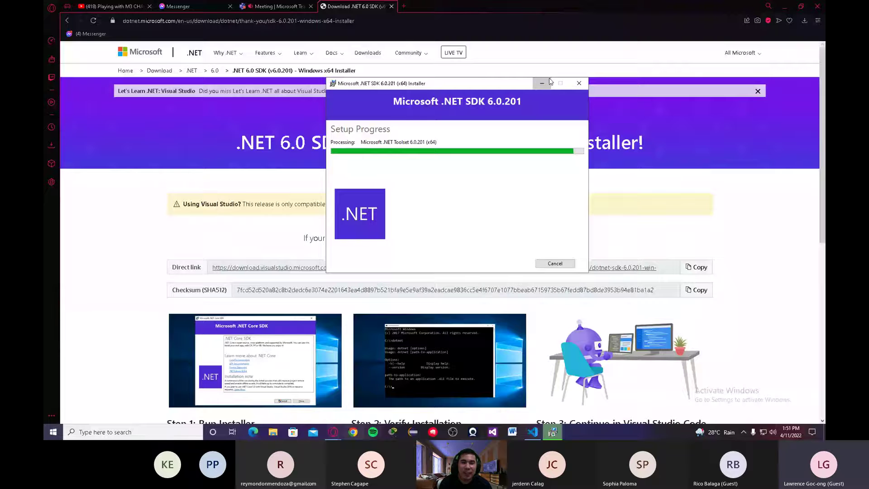
key("super+d")
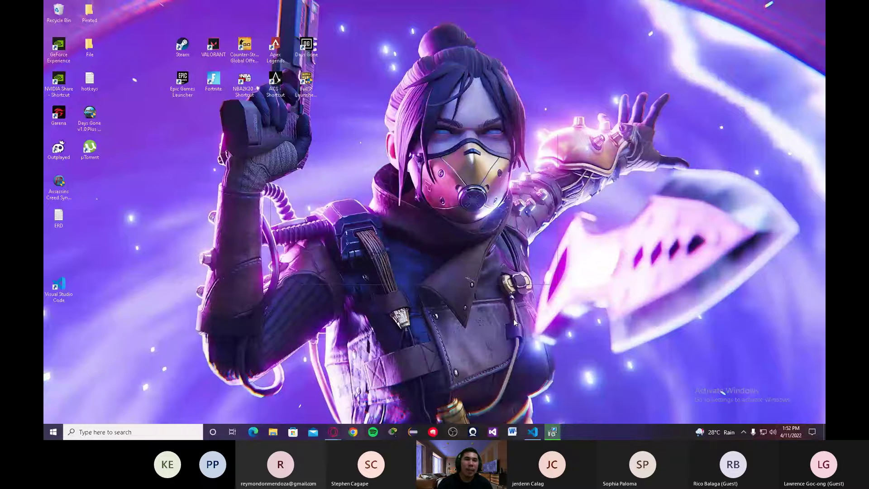
key("super+e")
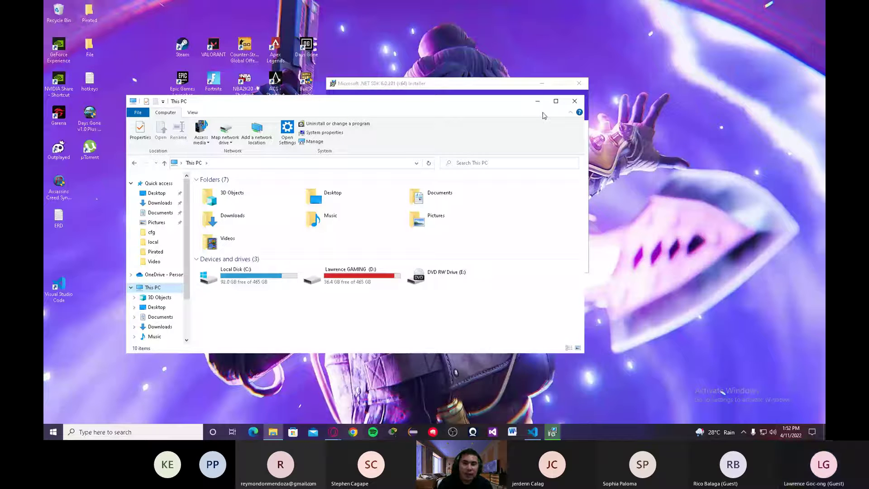
left_click(574, 101)
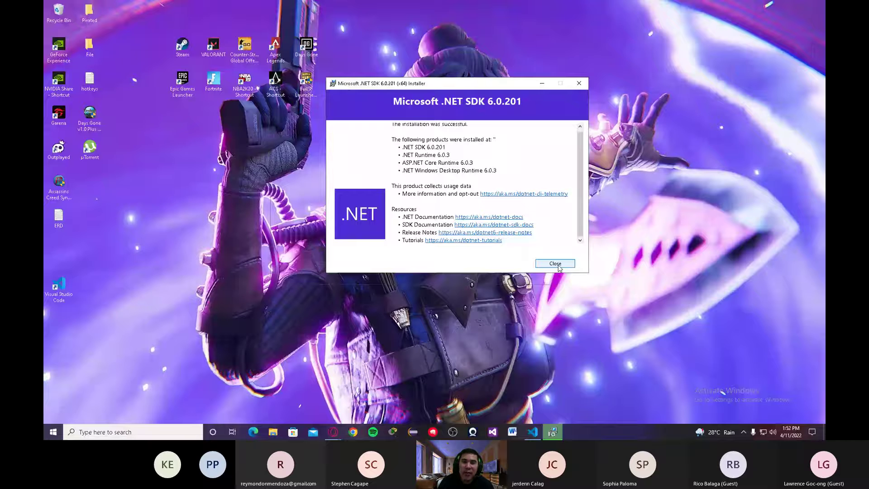
left_click(555, 263)
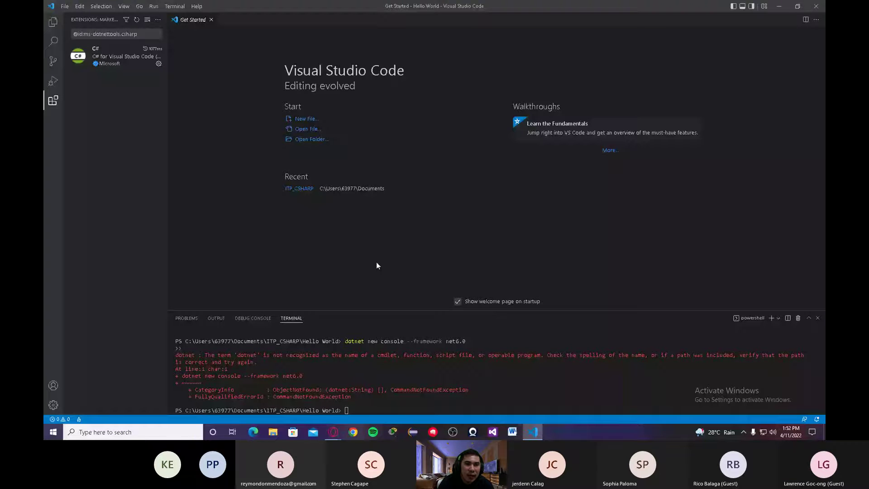
Create a folder named New World inside ITP_CSHARP and open it as the Visual Studio Code workspace.
left_click(315, 139)
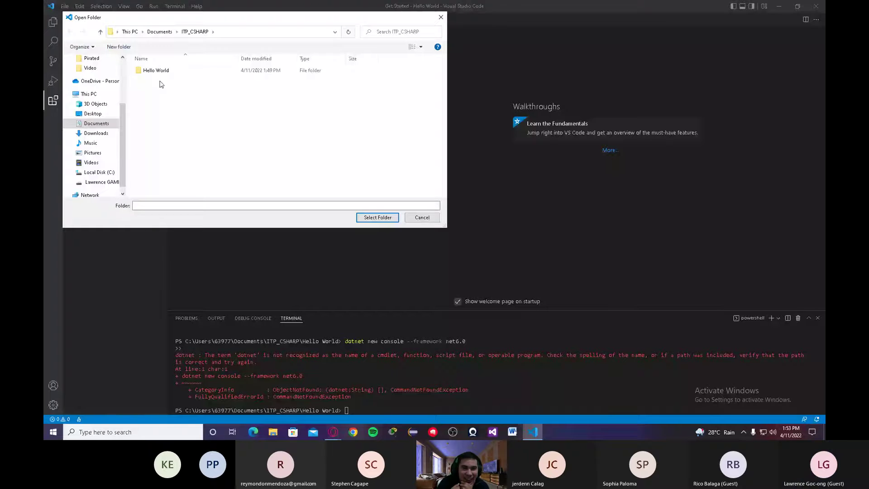
key("ctrl+shift+n")
type("Na")
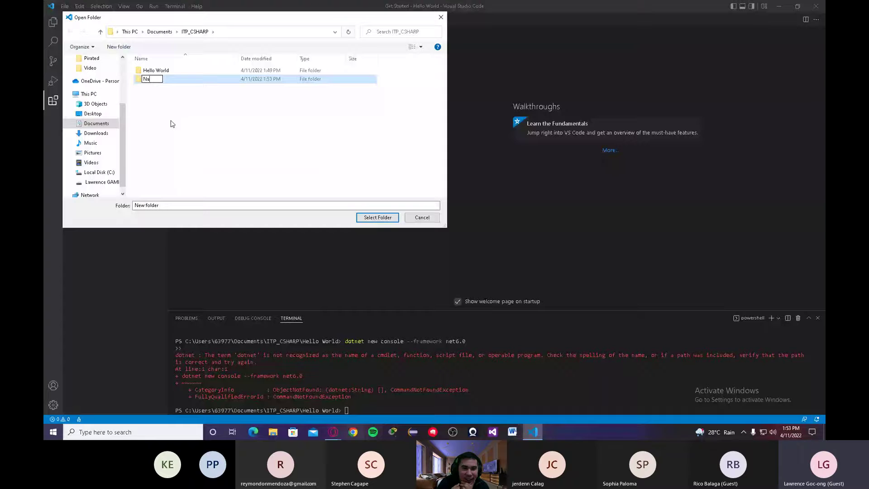
key("BackSpace")
type("ew World")
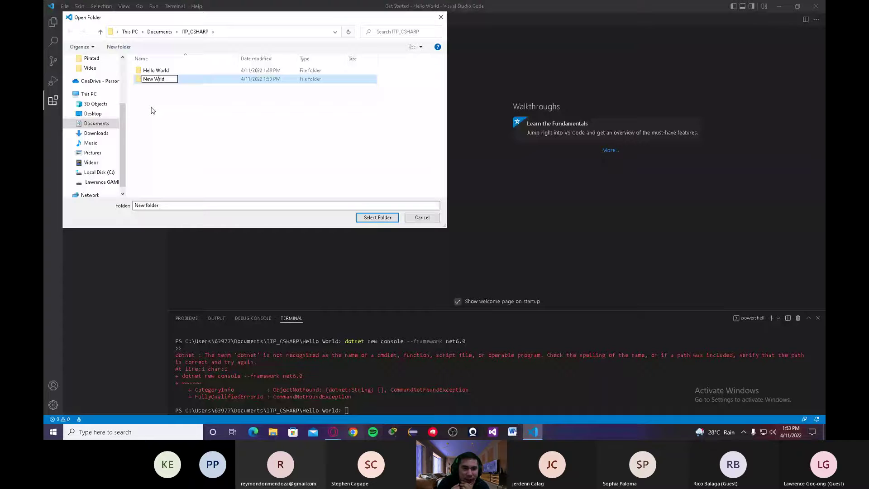
key("Return")
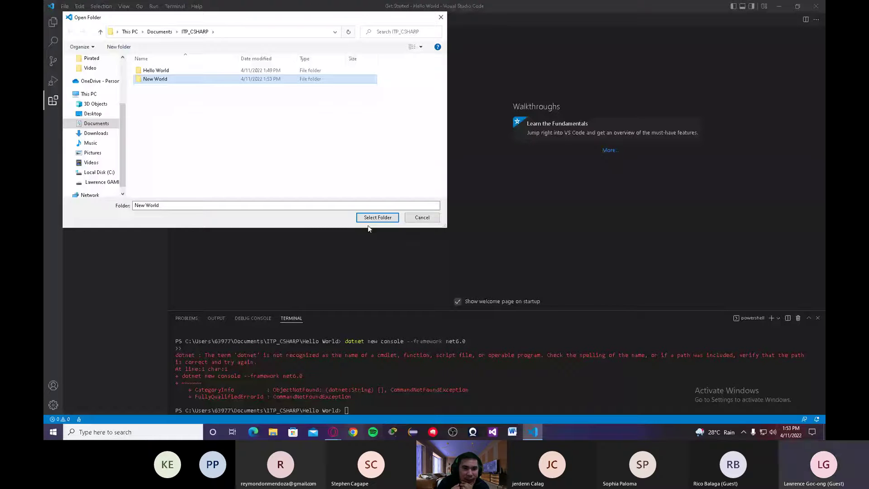
left_click(371, 219)
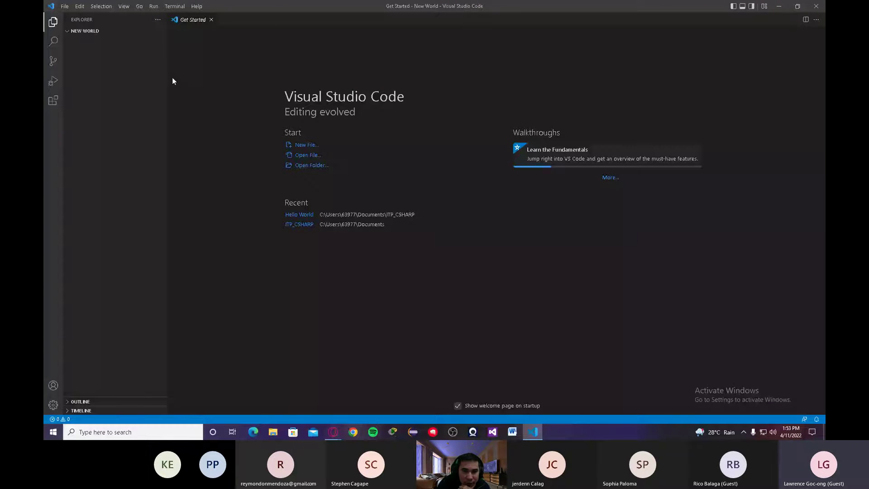
Open the existing Hello World folder in ITP_CSHARP as the workspace.
left_click(310, 166)
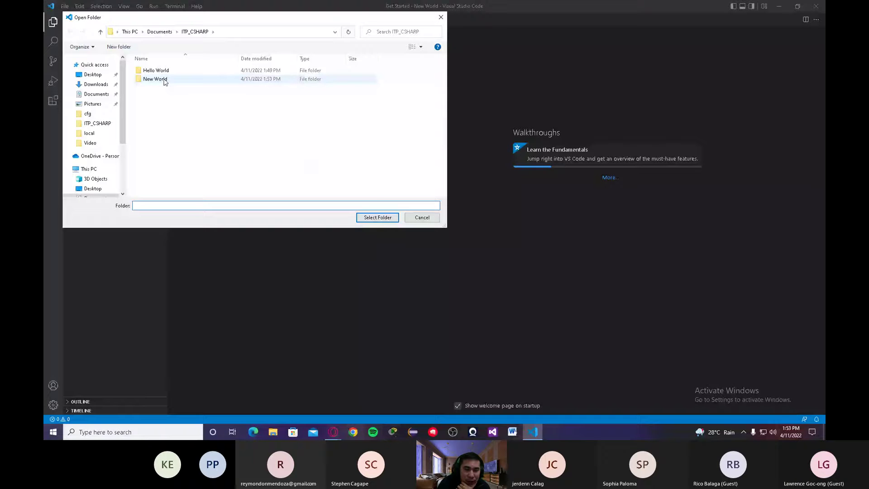
left_click(155, 71)
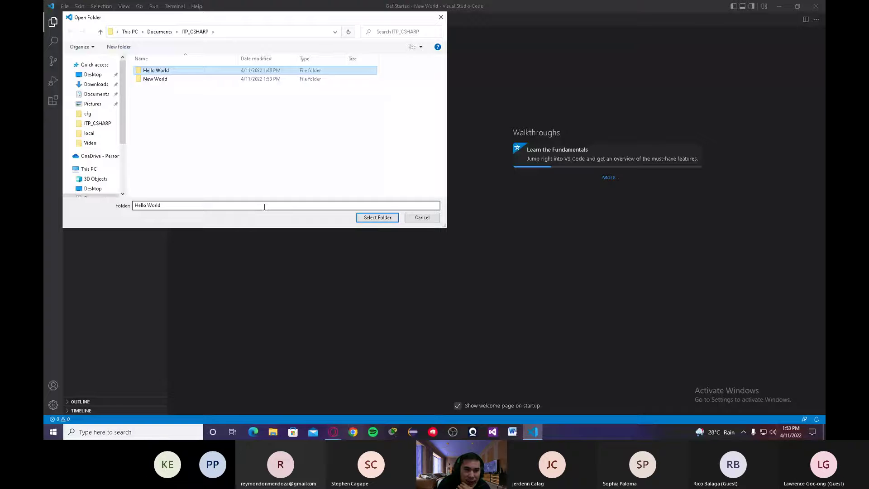
left_click_drag(265, 207, 108, 211)
key("BackSpace")
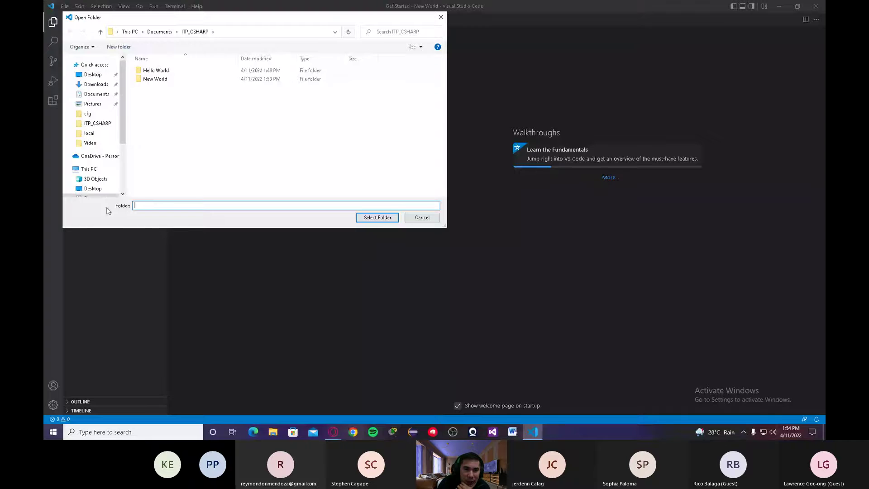
type("Ne")
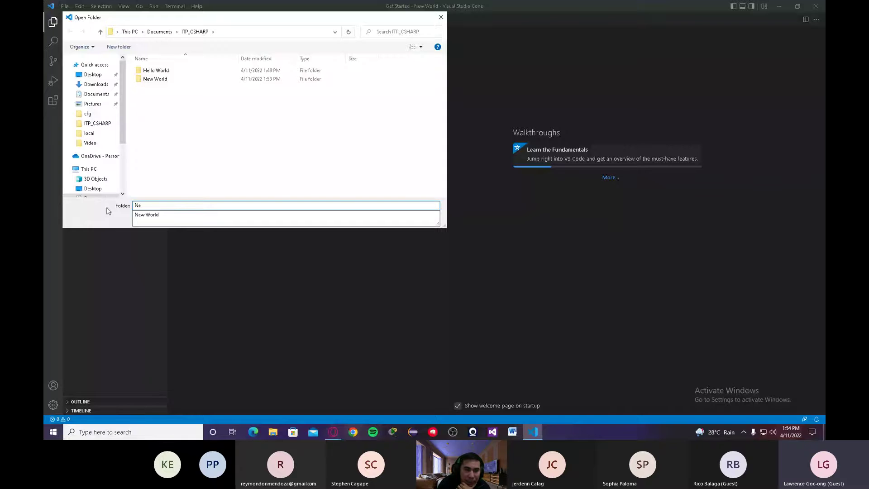
left_click(109, 211)
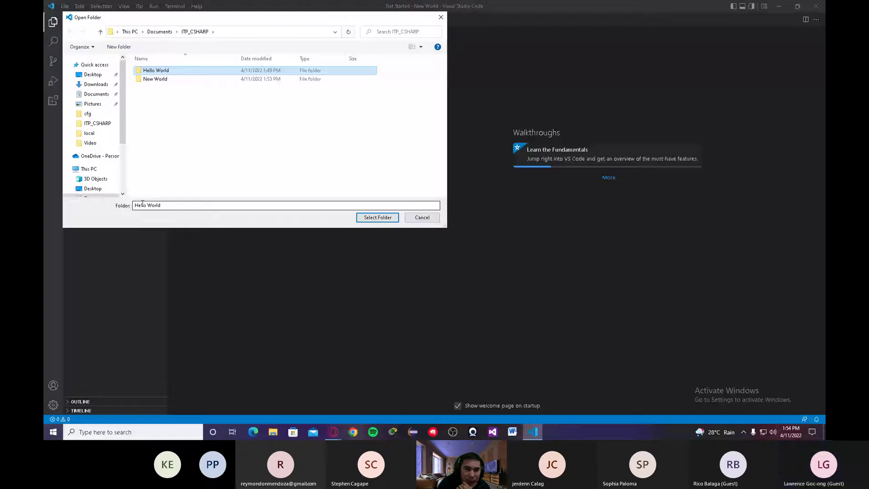
left_click(377, 218)
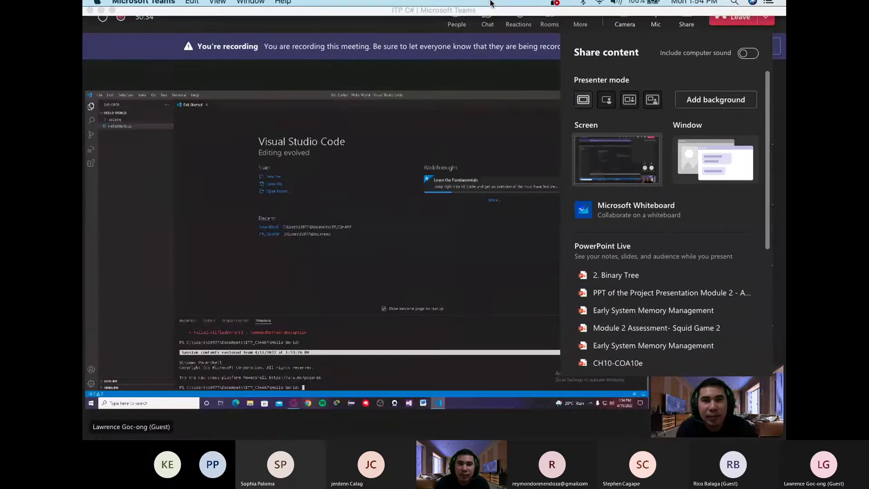
Share the screen in the Microsoft Teams meeting and expand the HelloWorld project in Visual Studio Code to show its files.
left_click(617, 160)
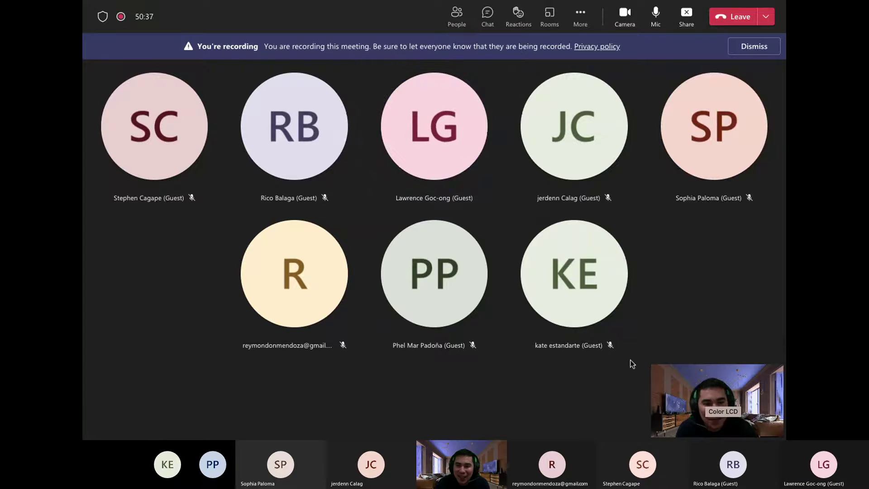
key("ctrl+Left")
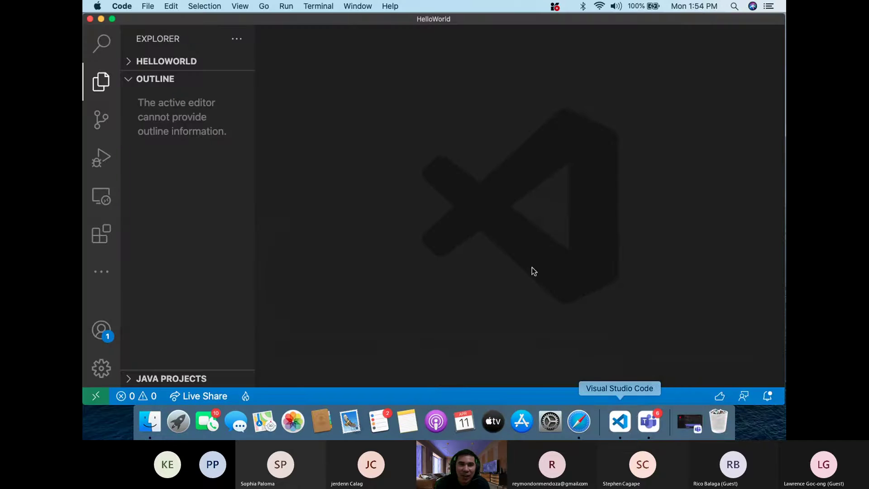
left_click(128, 62)
left_click(128, 62)
left_click(128, 62)
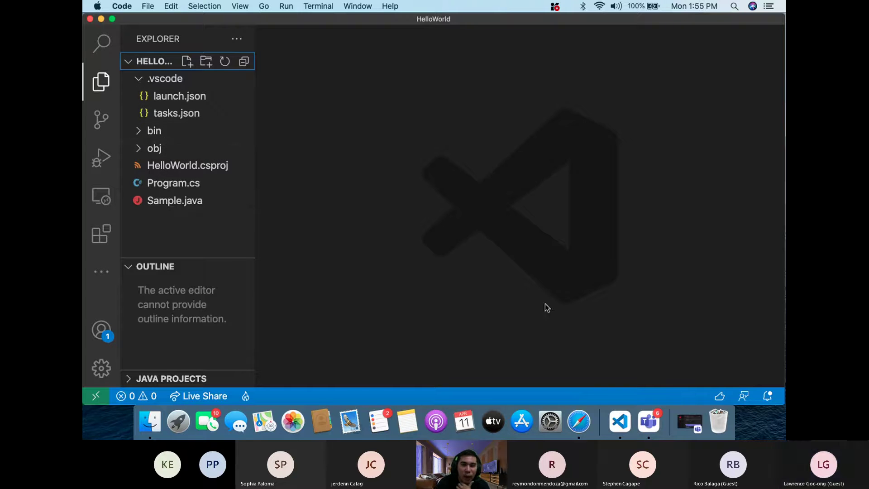
Return to Microsoft Teams, stop sharing the screen, and switch back to the Hello World workspace in Visual Studio Code.
left_click(648, 421)
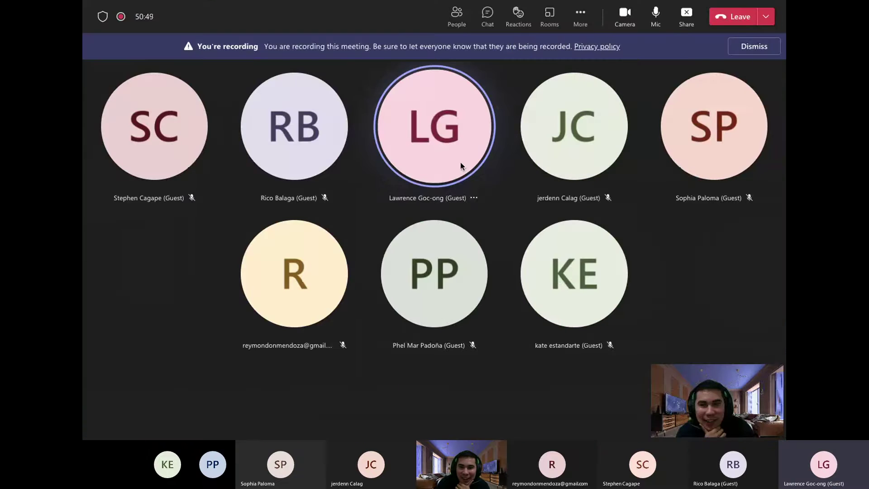
left_click(696, 26)
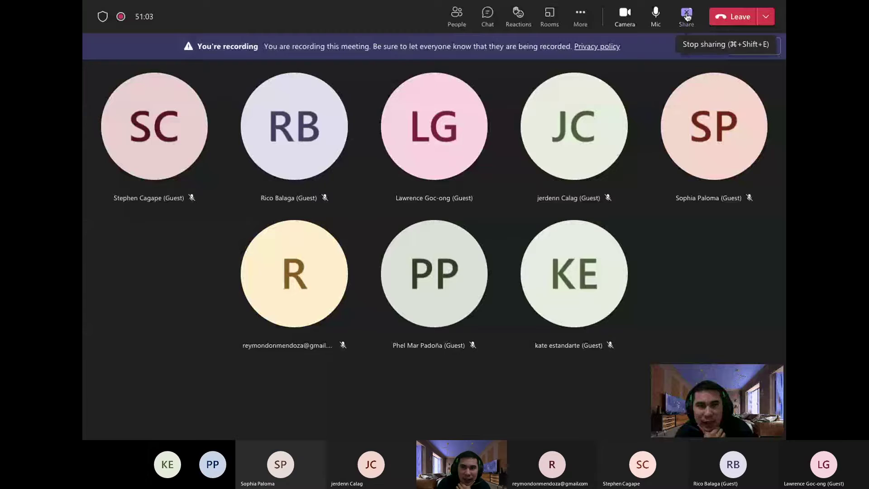
left_click(687, 15)
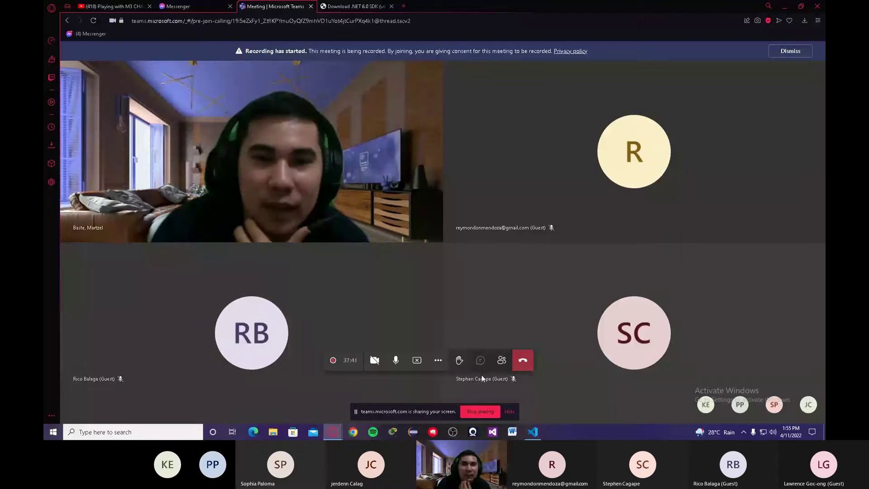
mouse_move(539, 437)
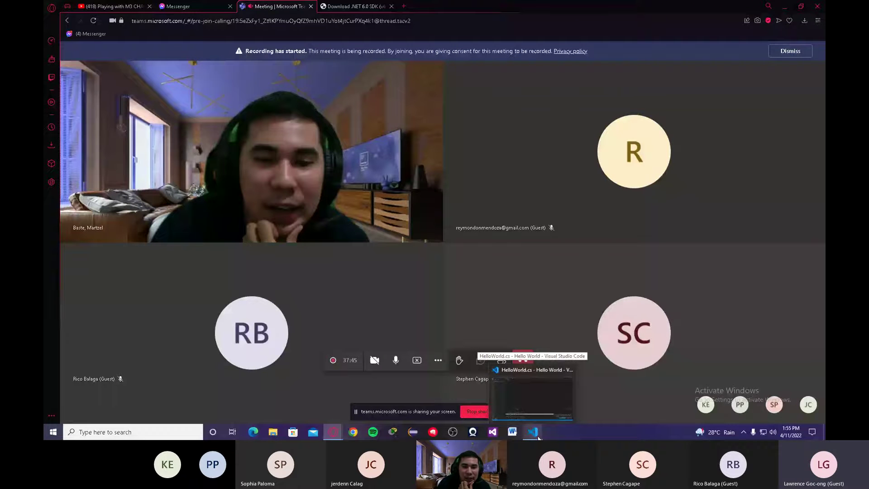
left_click(539, 437)
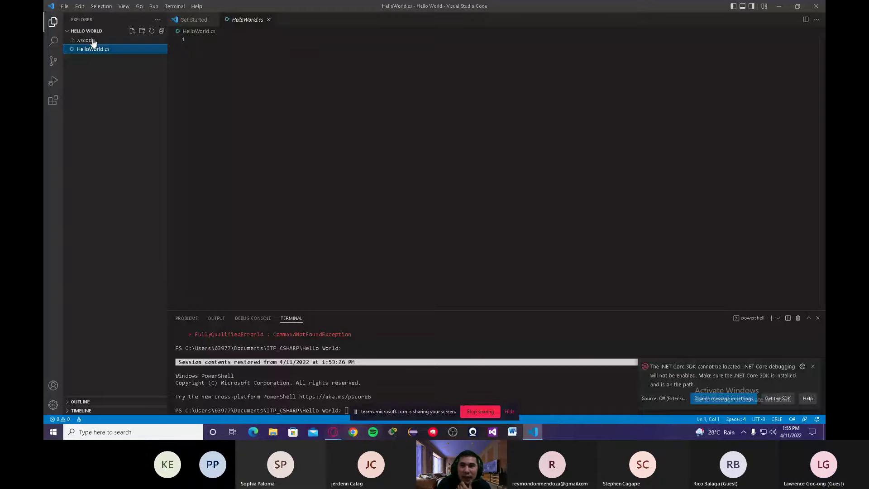
Stop sharing the screen in the Microsoft Teams meeting and switch to the HelloWorld workspace in Visual Studio Code.
right_click(216, 40)
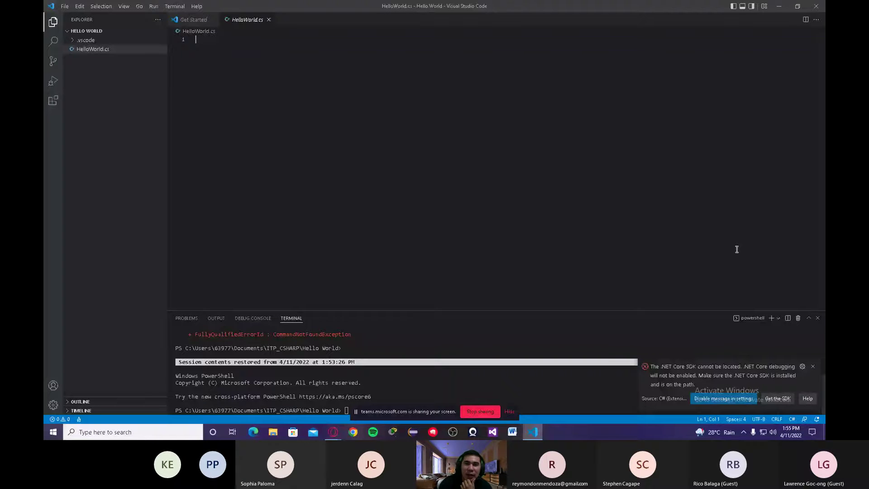
left_click(477, 410)
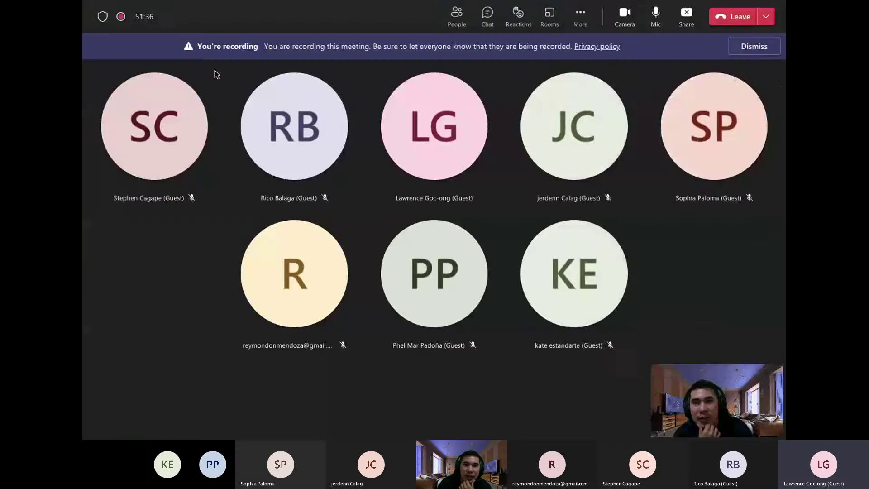
key("ctrl+Left")
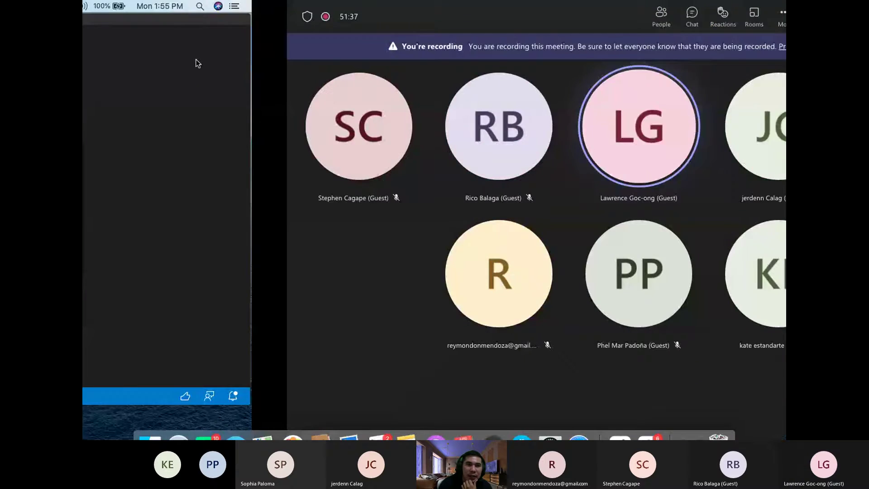
Create a folder named LCC inside ITP C# and open it as the workspace.
left_click(148, 6)
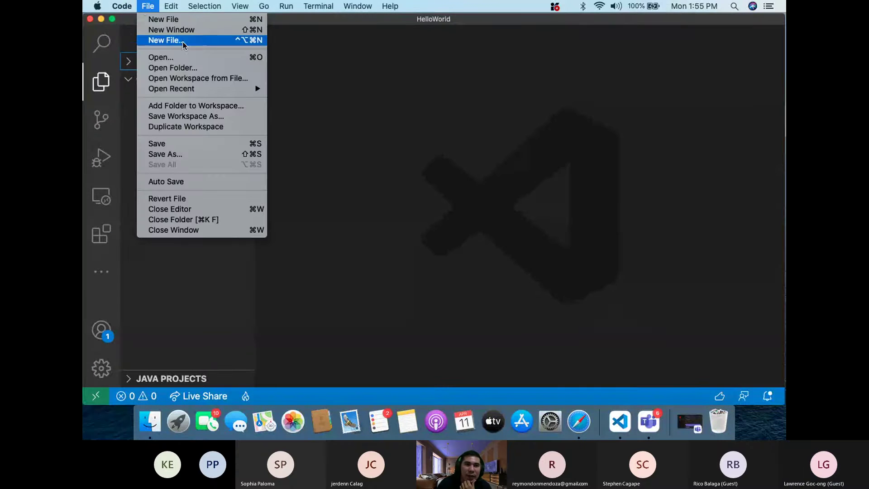
left_click(188, 72)
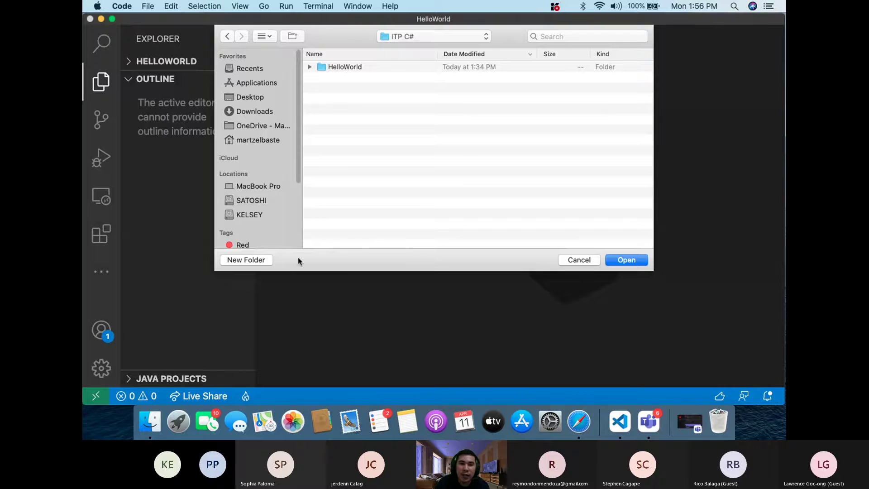
left_click(247, 259)
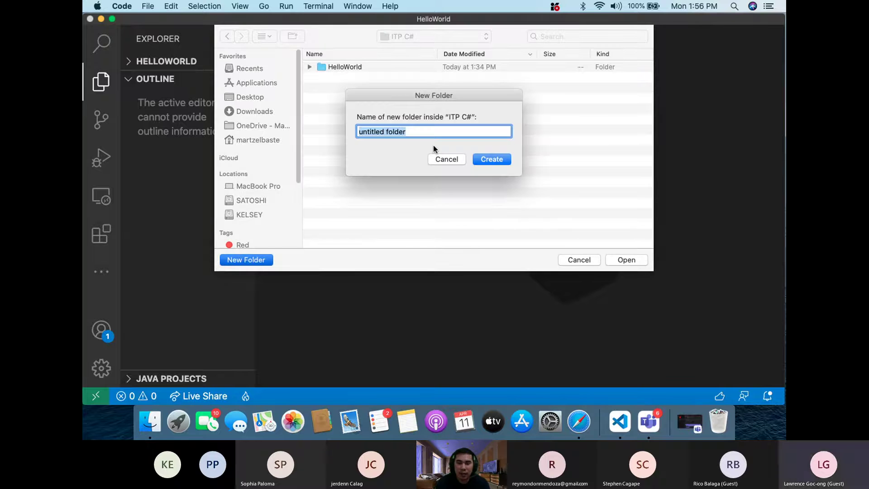
type("LCC")
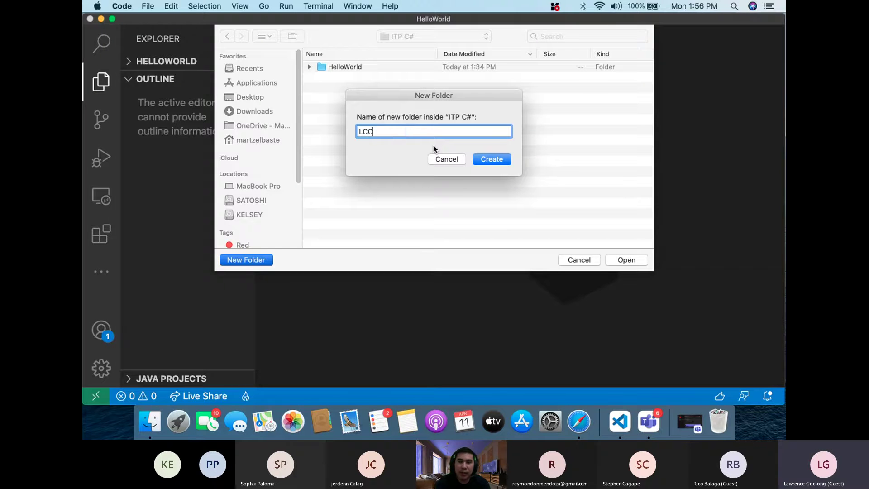
left_click(485, 161)
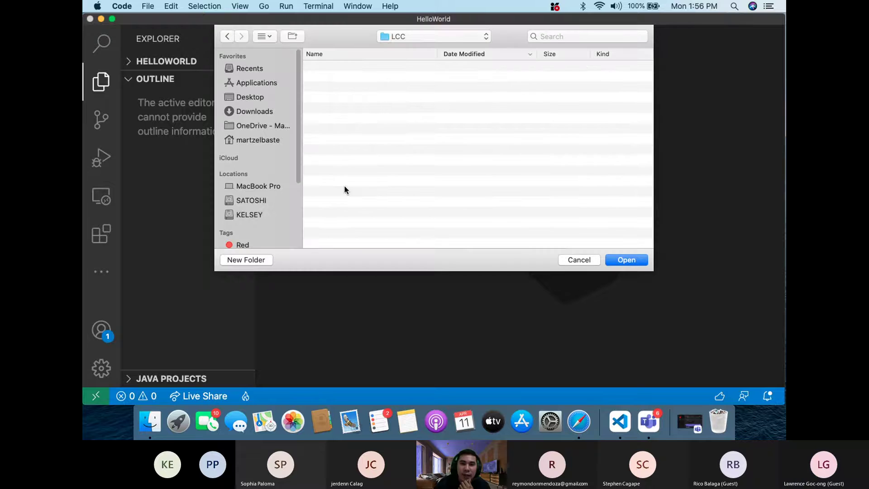
left_click(631, 261)
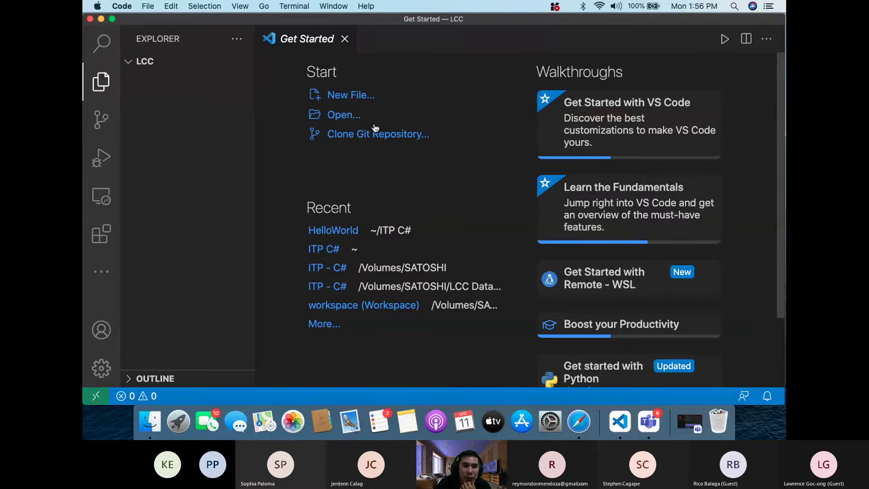
left_click(336, 117)
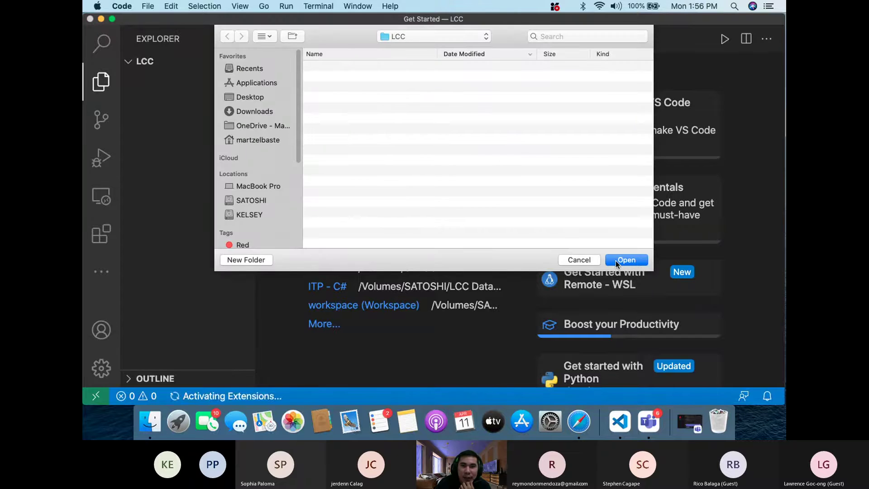
left_click(615, 260)
left_click(339, 99)
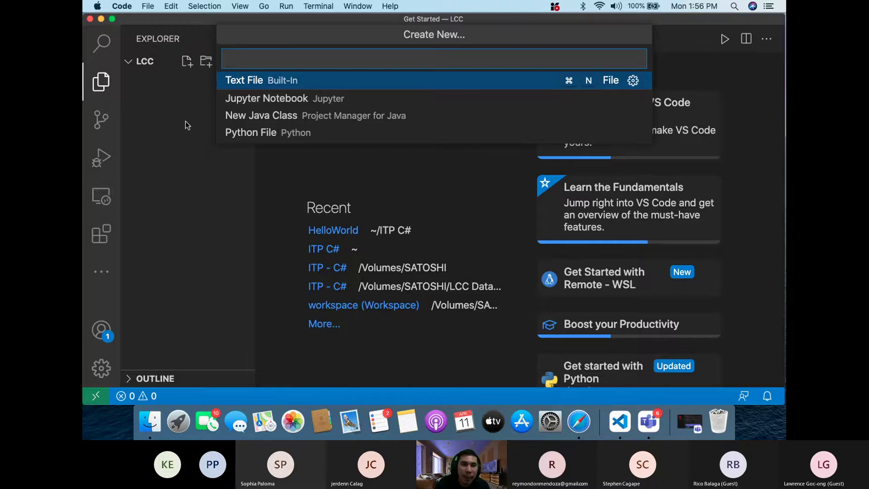
key("Escape")
left_click(129, 63)
left_click(129, 65)
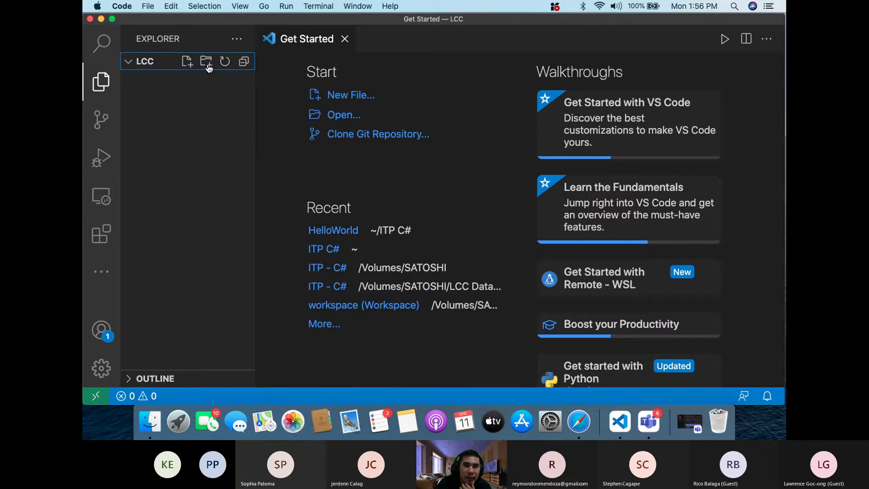
right_click(138, 54)
left_click(131, 62)
right_click(149, 61)
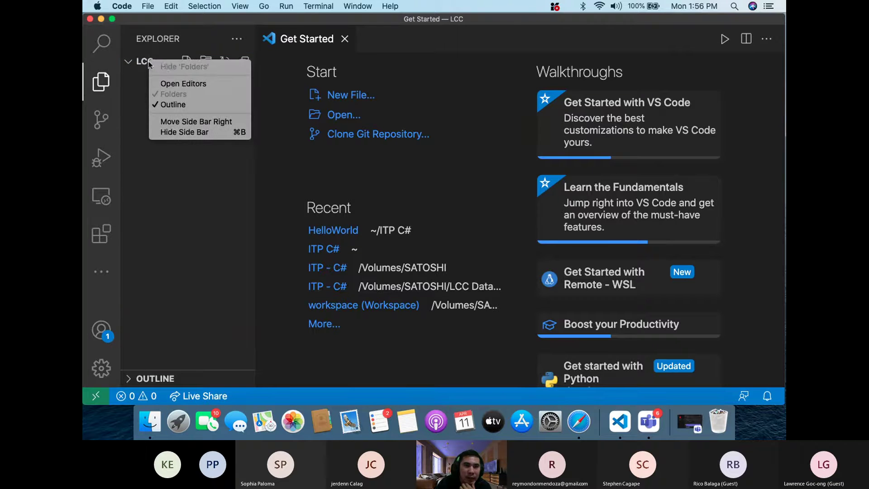
Try to create a new file in the LCC workspace, entering Sample.c as its name.
left_click(343, 97)
left_click(342, 95)
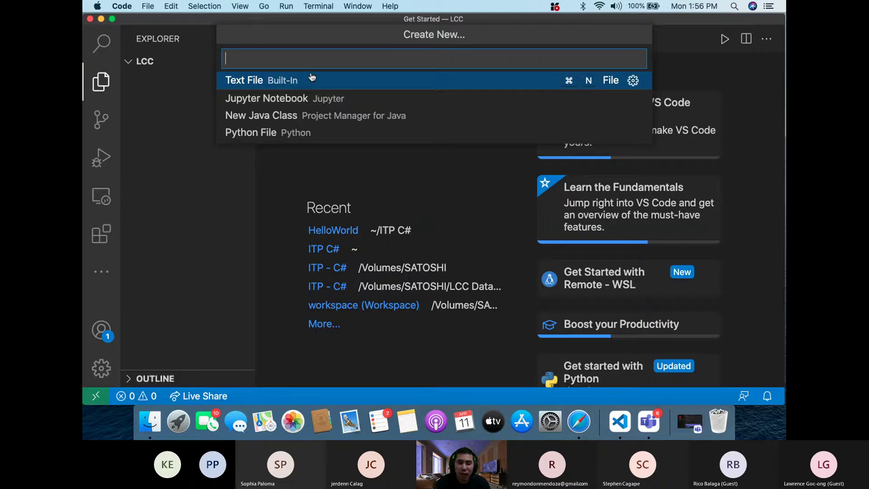
type("Sample.c")
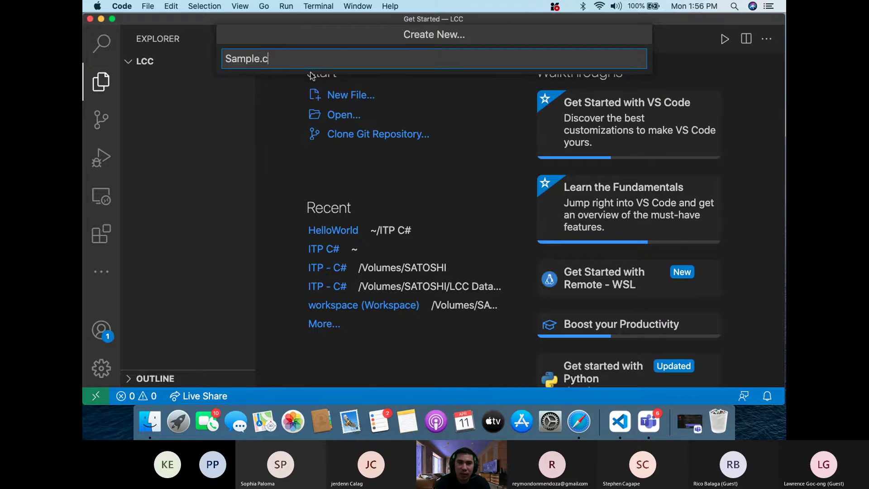
key("Escape")
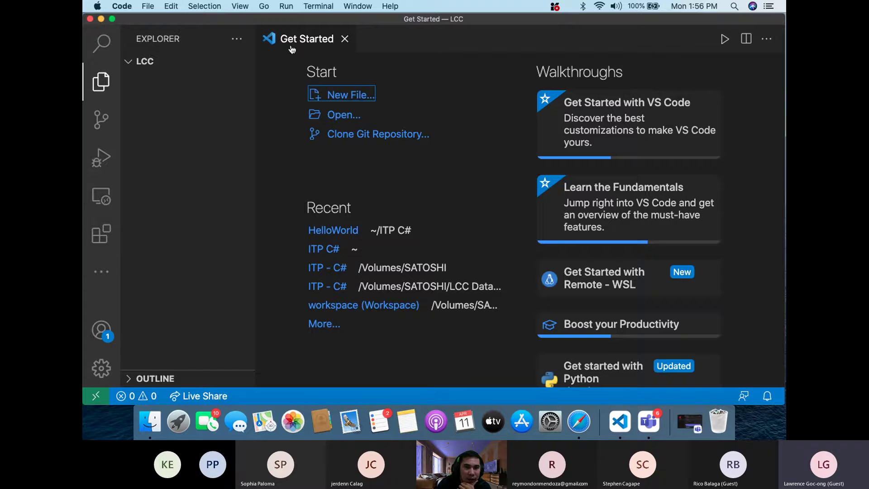
Check the LCC folder's location among the parent and recent folders and open the folder again.
left_click(340, 114)
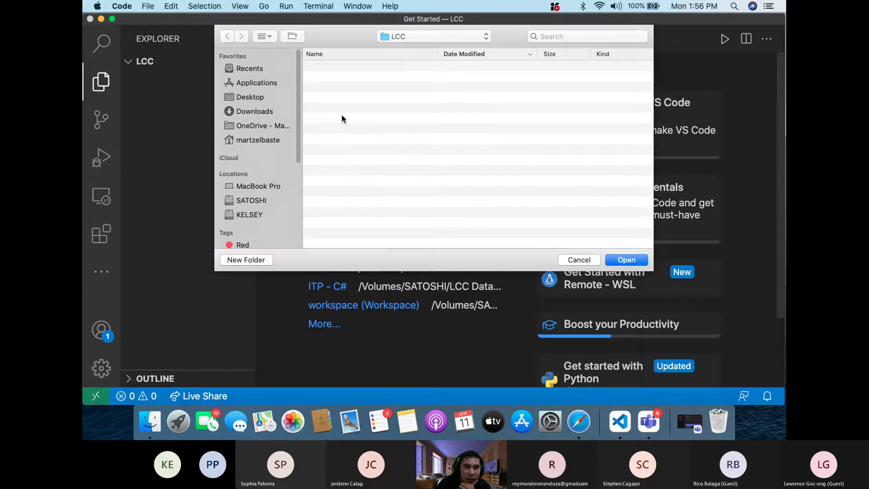
left_click(405, 36)
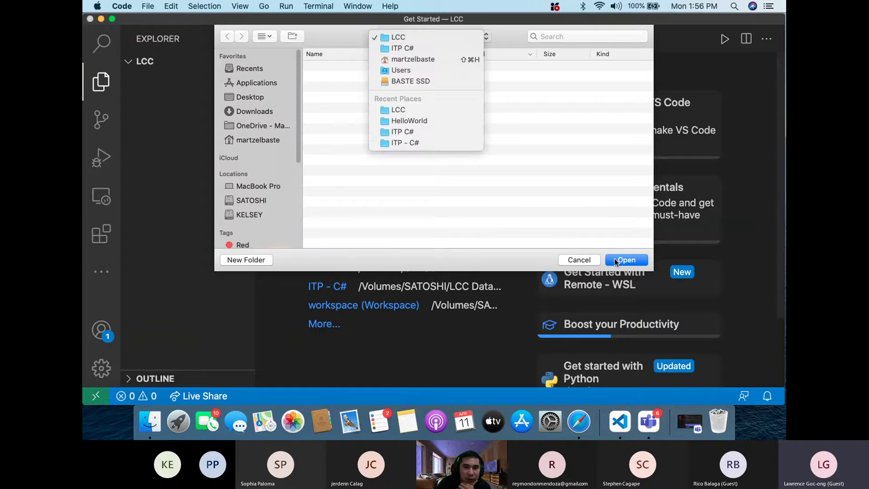
left_click(596, 219)
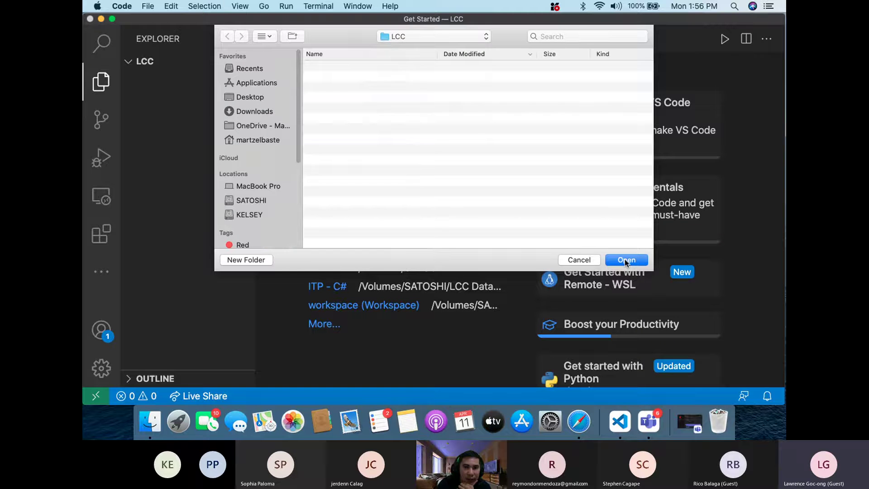
left_click(625, 261)
scroll(463, 247, "down", 4)
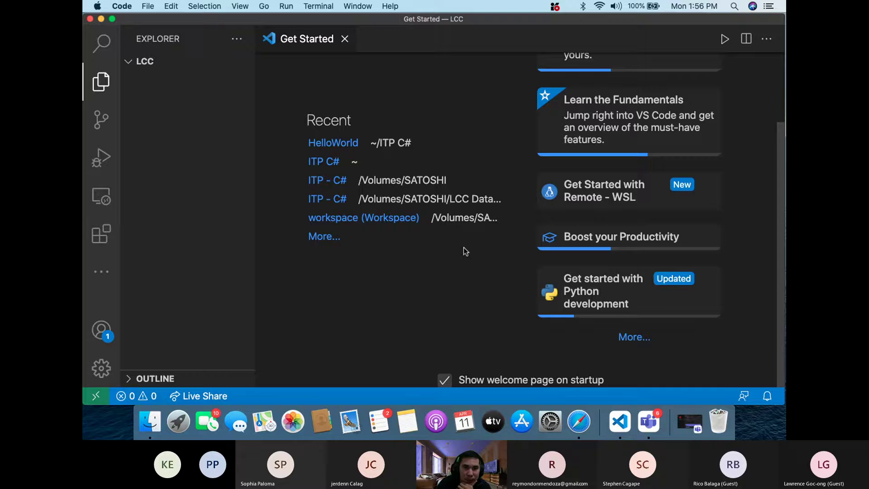
scroll(412, 195, "up", 4)
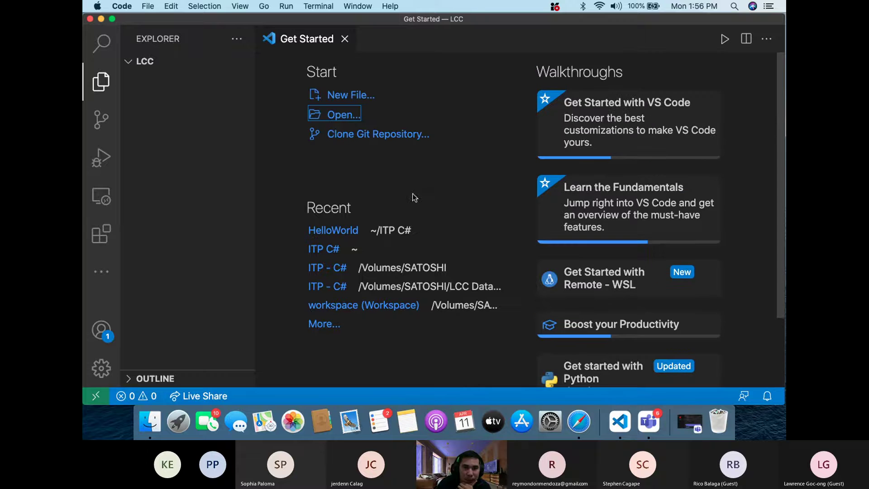
Try again to create a new file with a name beginning with Sample in the LCC workspace.
left_click(345, 95)
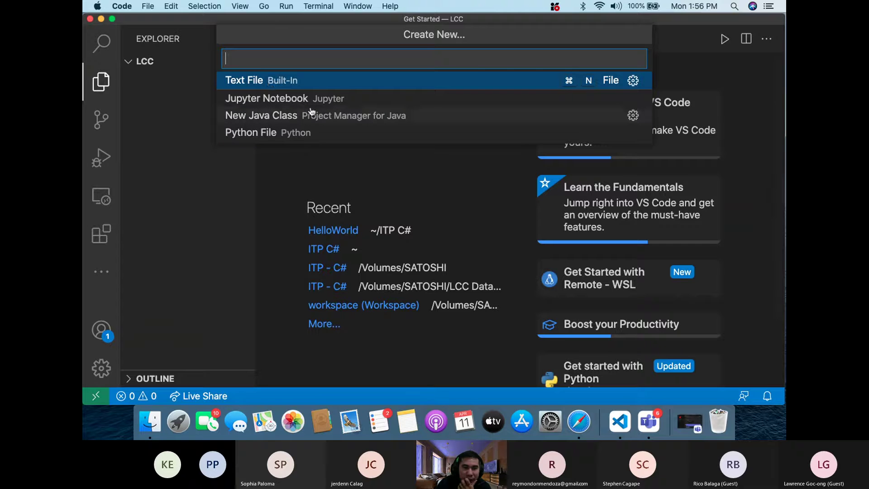
type("Sample")
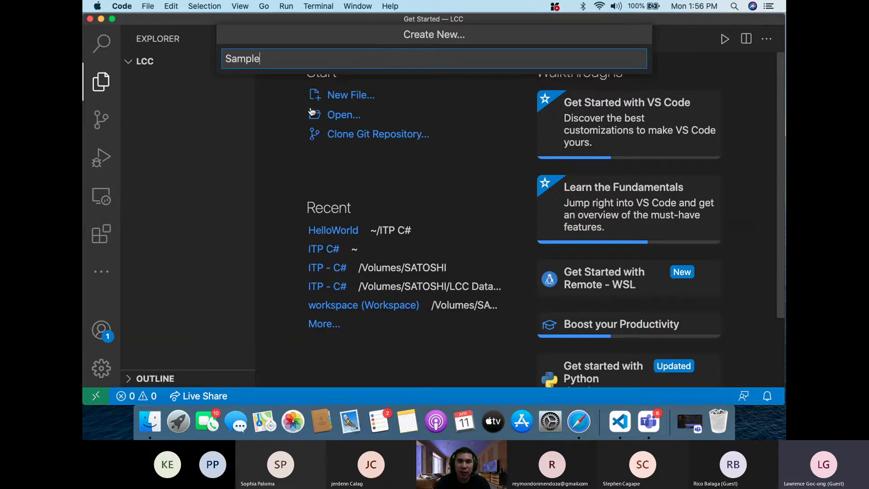
type(".")
key("Escape")
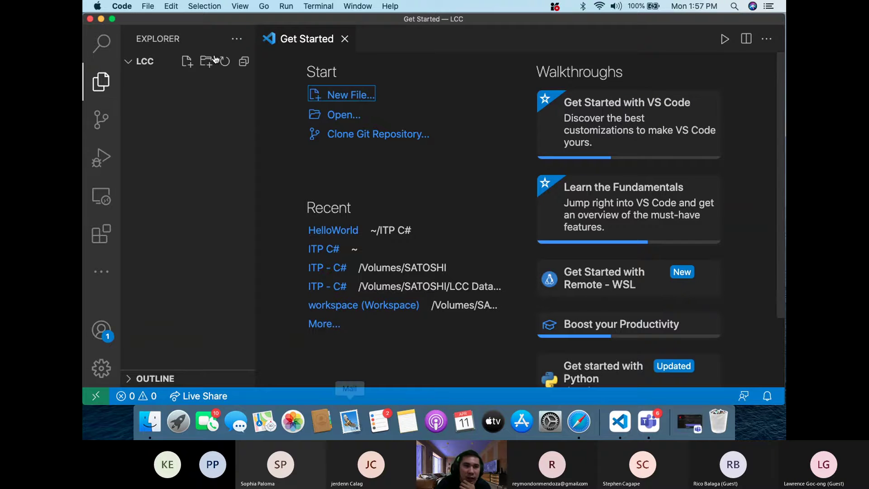
Switch the workspace from LCC to the recent HelloWorld folder in ITP C# and check its contents.
left_click(127, 62)
left_click(128, 62)
left_click(354, 120)
left_click(582, 259)
left_click(333, 230)
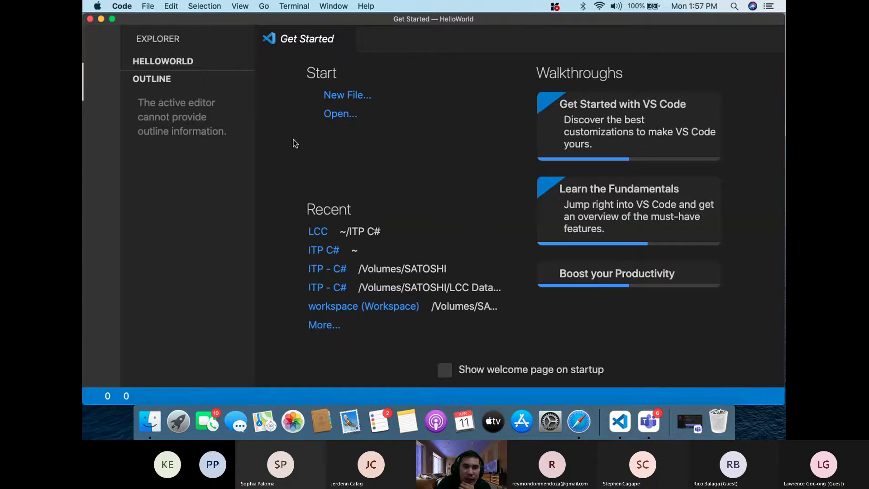
left_click(129, 61)
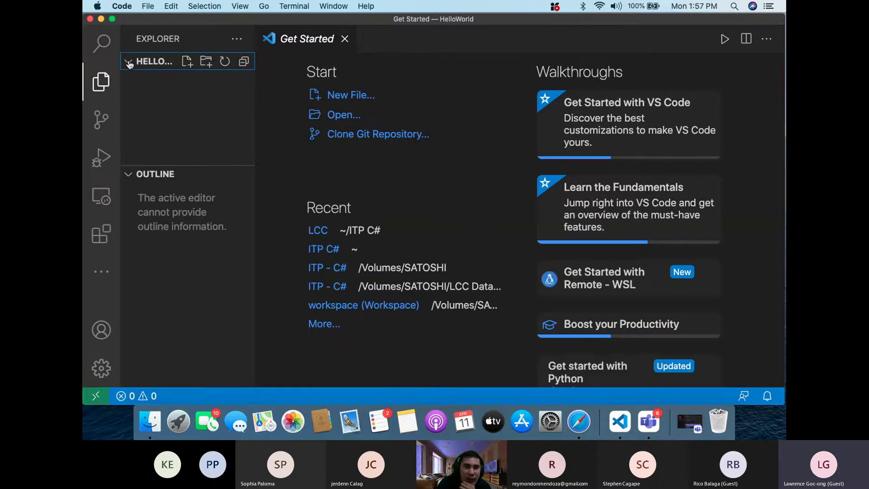
left_click(130, 63)
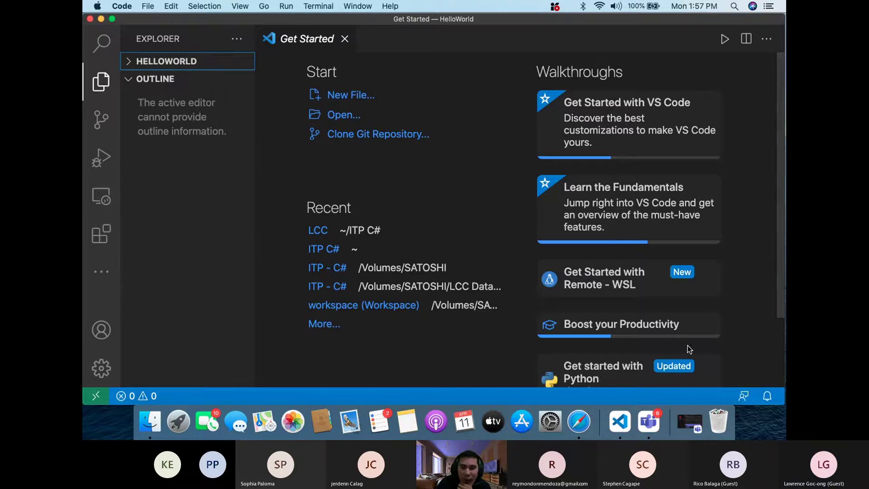
Return to the Microsoft Teams meeting, restart the screen share, and end it for the other presenter's screen.
left_click(648, 422)
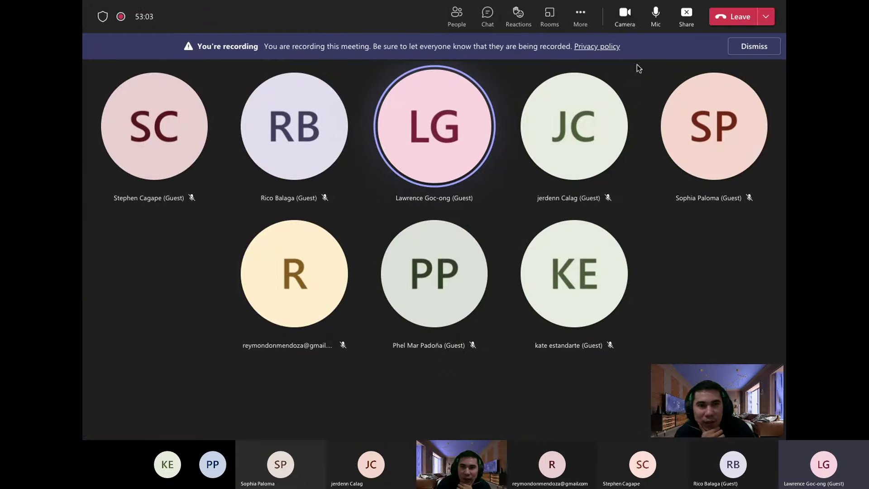
left_click(683, 17)
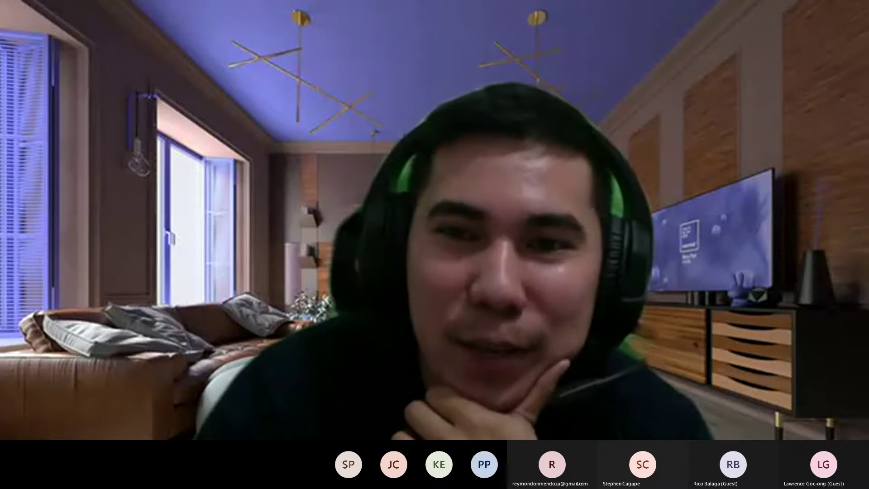
left_click(614, 163)
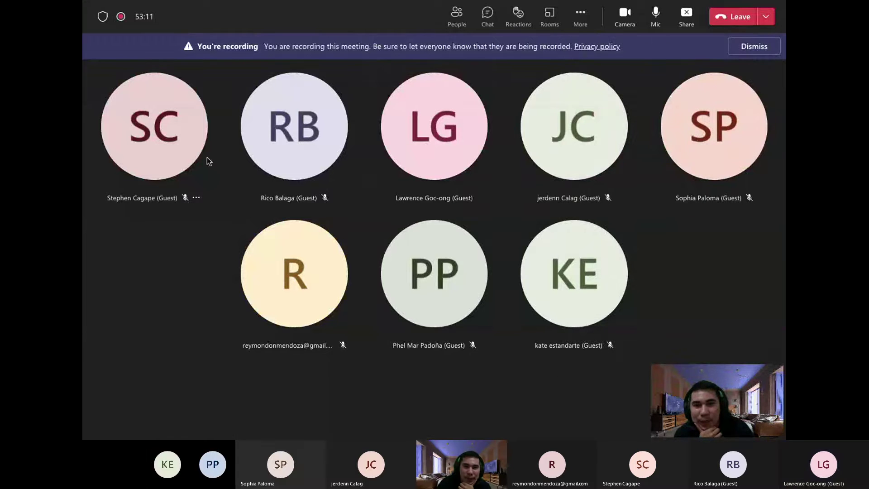
left_click(694, 11)
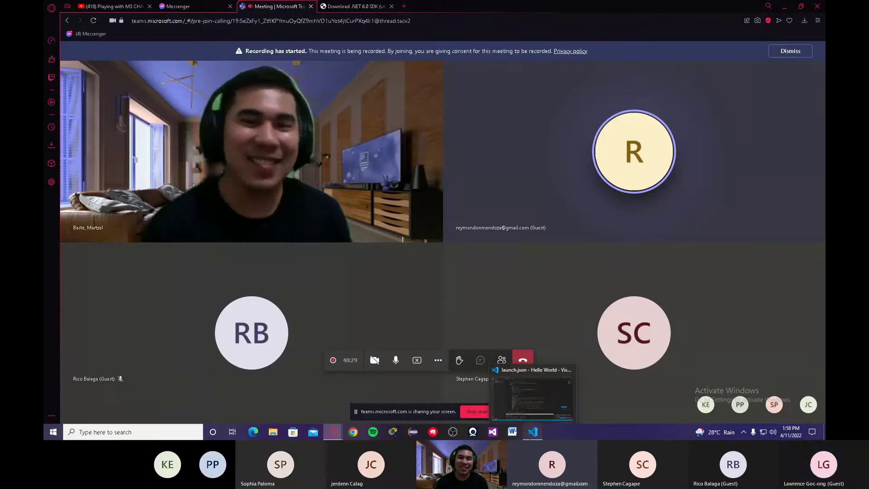
Switch to Visual Studio Code, close launch.json, and open the New World folder in ITP_CSHARP as the workspace.
left_click(532, 434)
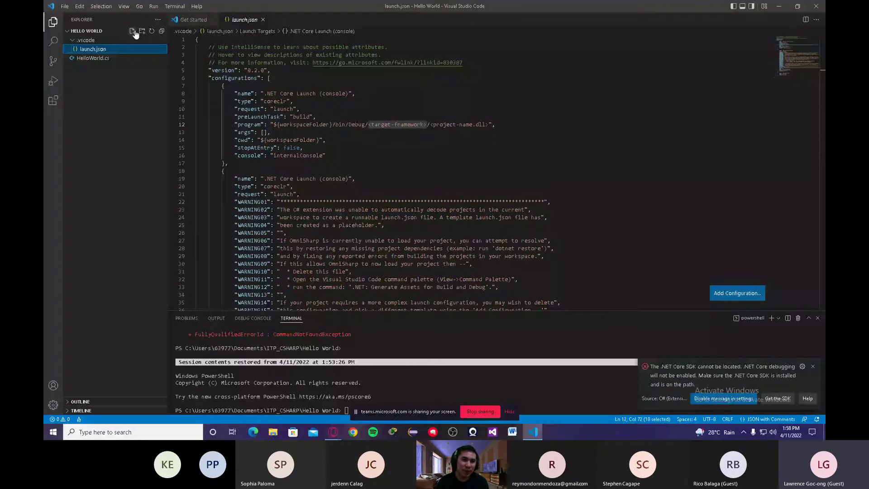
key("ctrl+w")
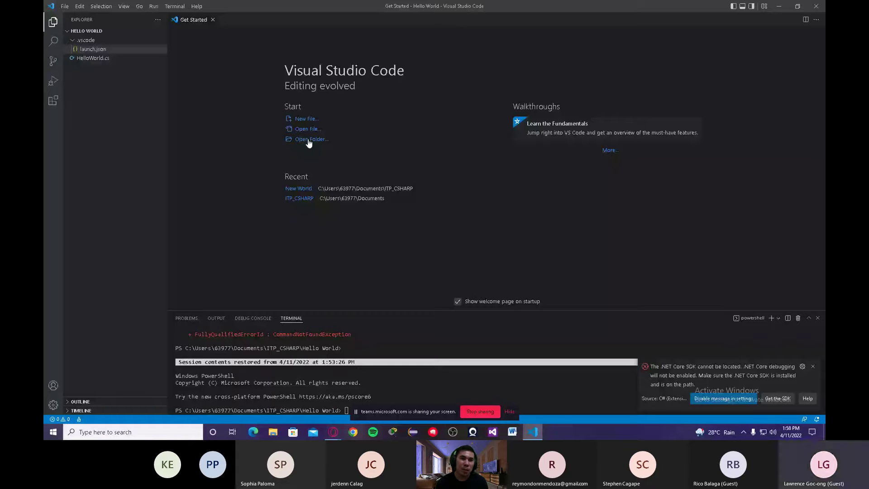
left_click(310, 140)
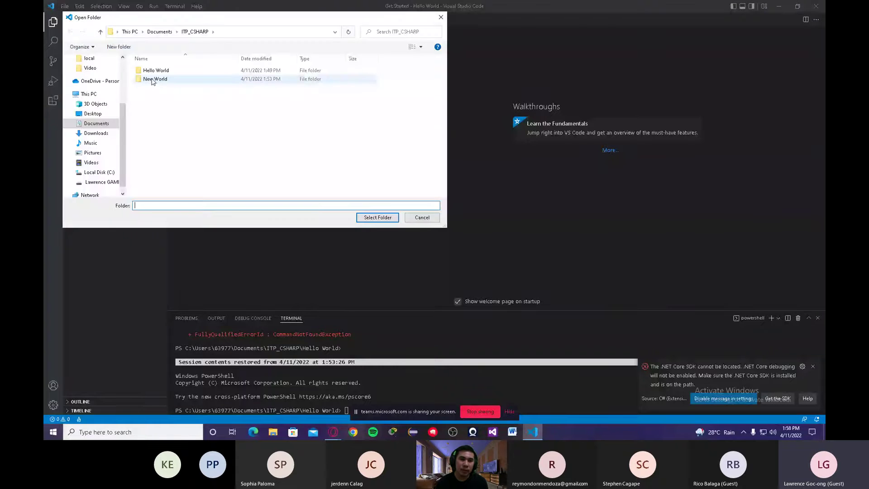
left_click(377, 217)
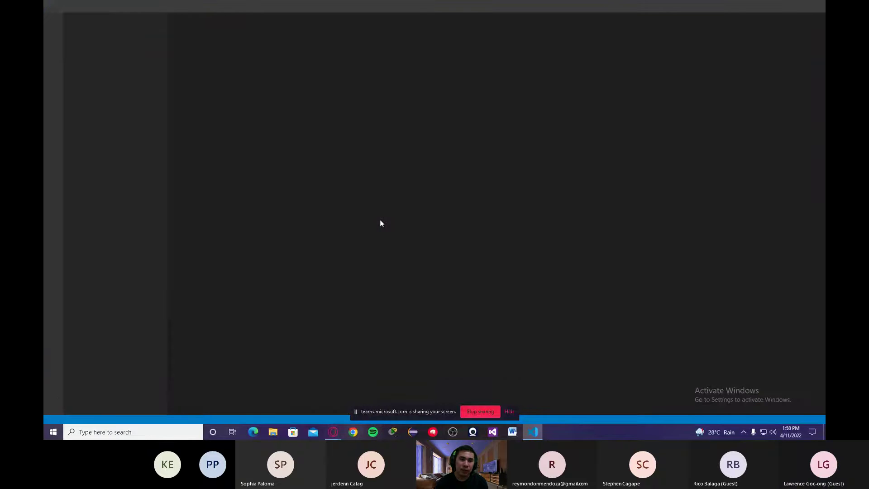
Expand the New World folder in the explorer and check its contents.
left_click(76, 33)
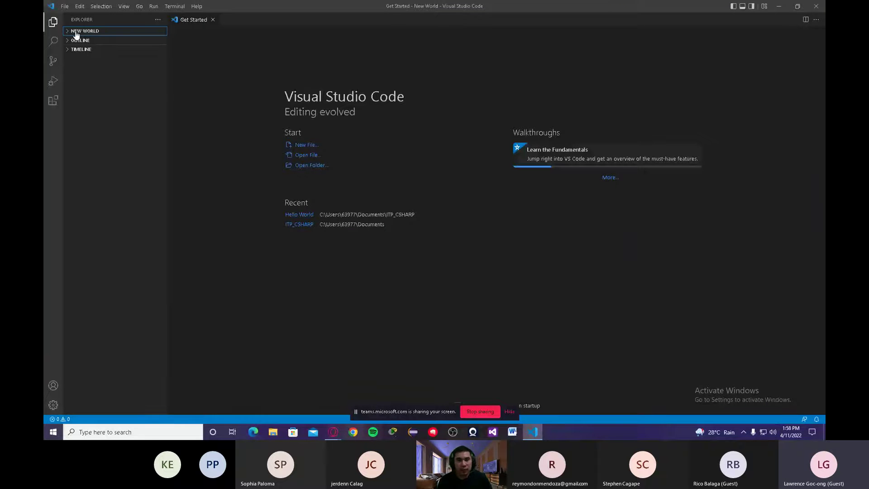
left_click(76, 34)
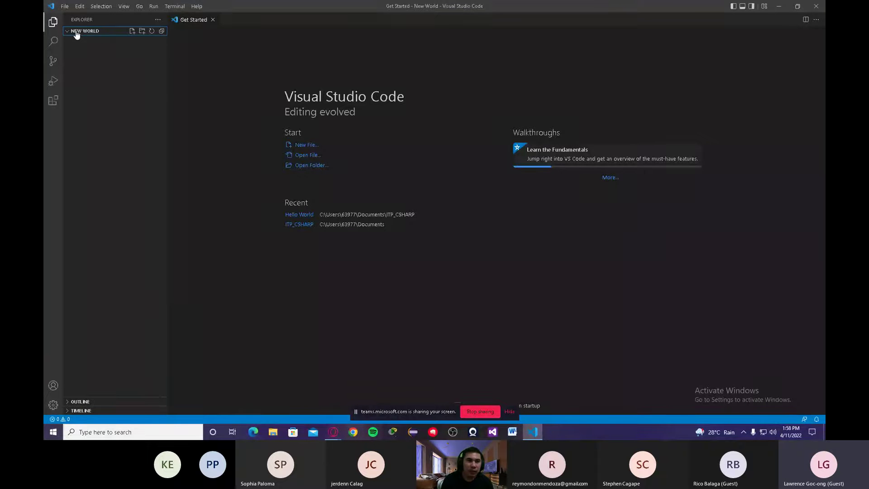
left_click(104, 34)
left_click(104, 35)
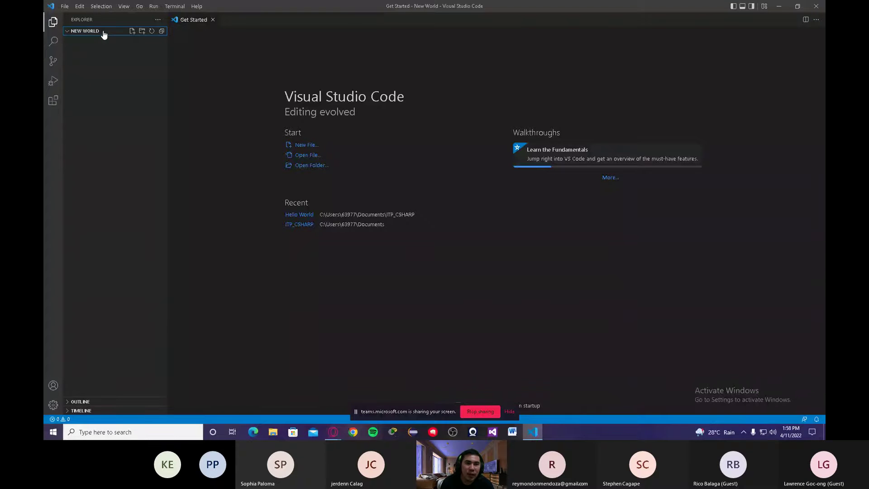
left_click(104, 34)
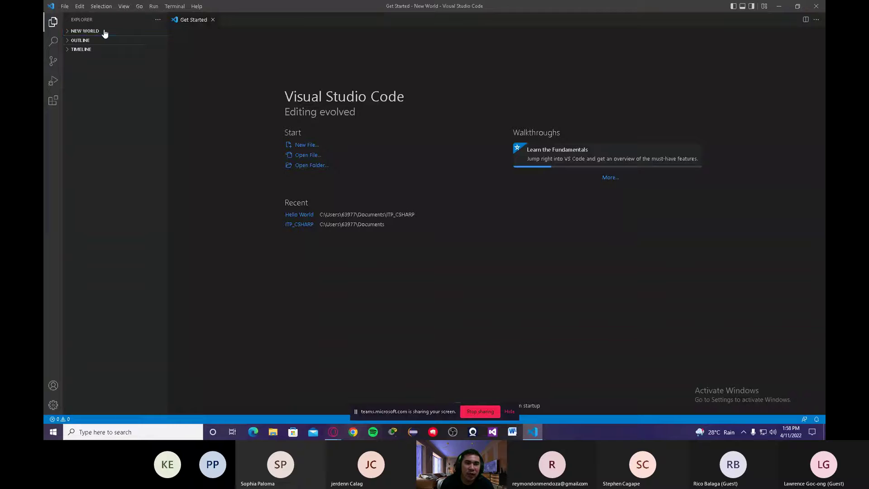
left_click(86, 32)
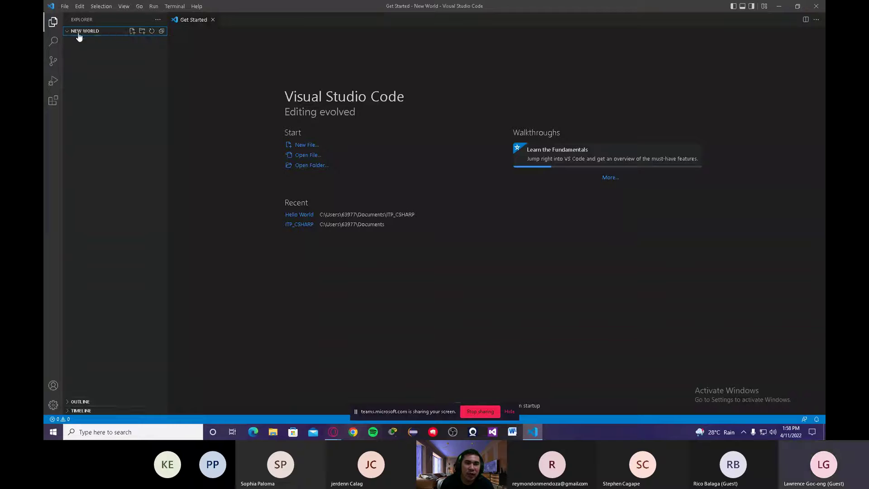
left_click(307, 156)
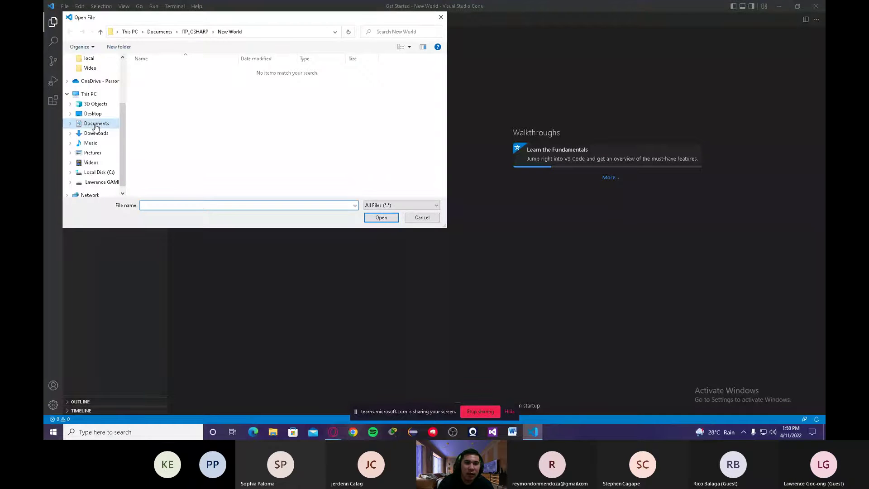
left_click(96, 125)
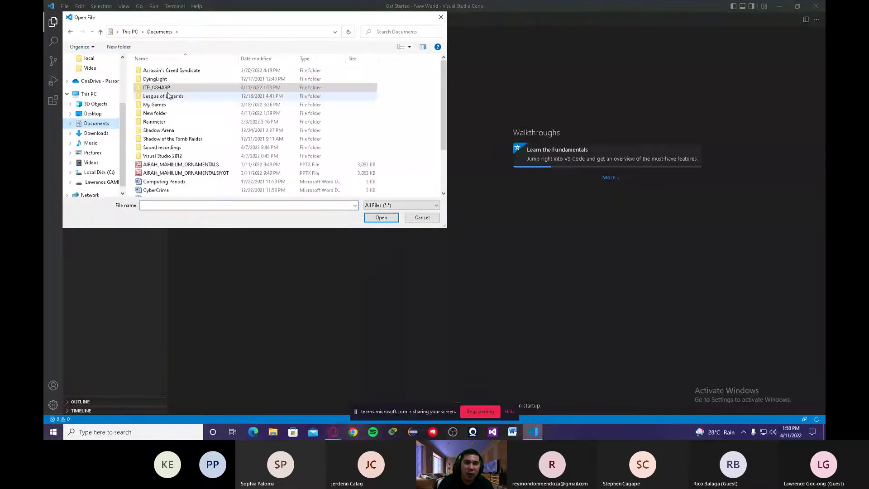
left_click(171, 89)
double_click(171, 88)
left_click(381, 217)
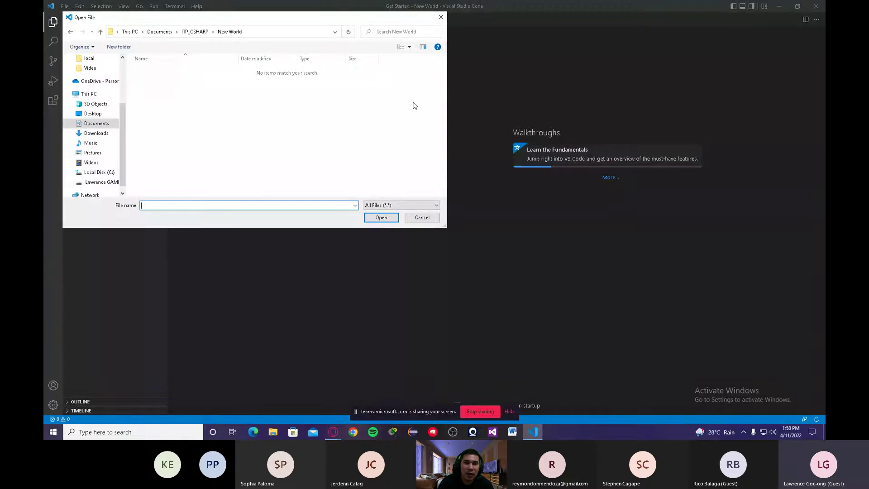
key("Escape")
Reopen the New World folder in ITP_CSHARP as the workspace and expand it in the explorer.
left_click(296, 163)
left_click(171, 80)
left_click(372, 216)
left_click(79, 31)
left_click(80, 32)
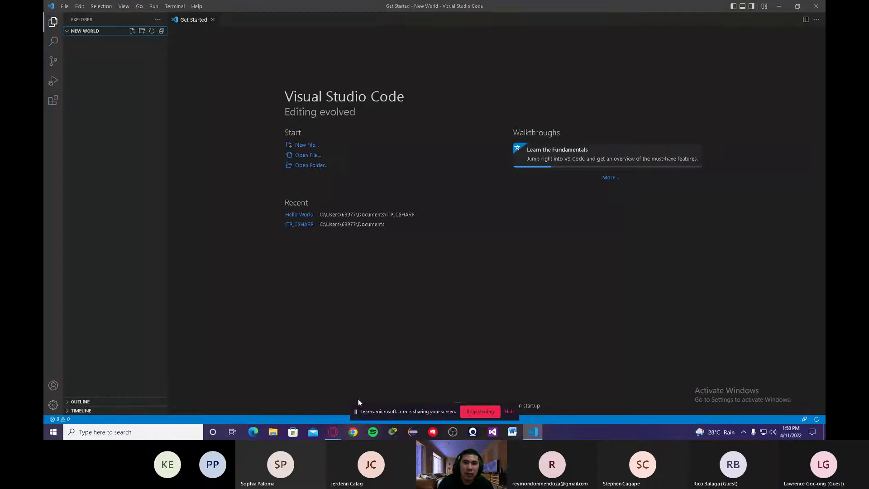
Switch the workspace to the Hello World folder in ITP_CSHARP and examine the launch configurations in launch.json.
left_click(307, 166)
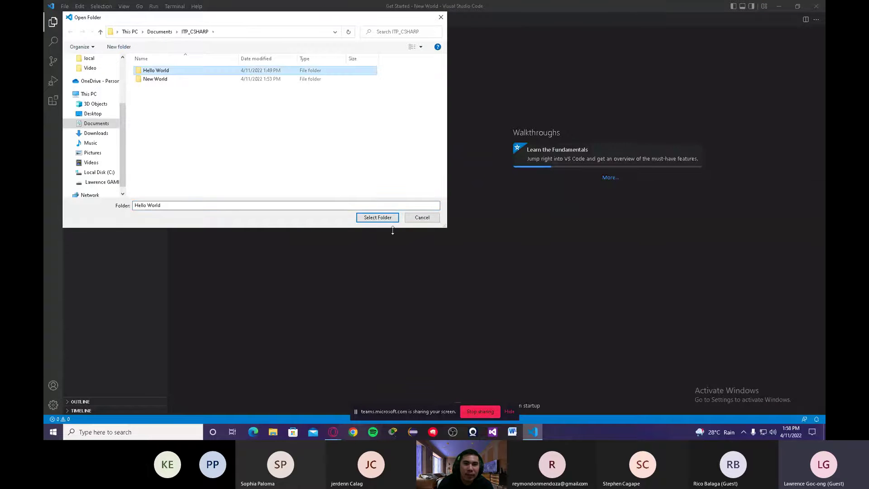
left_click(376, 217)
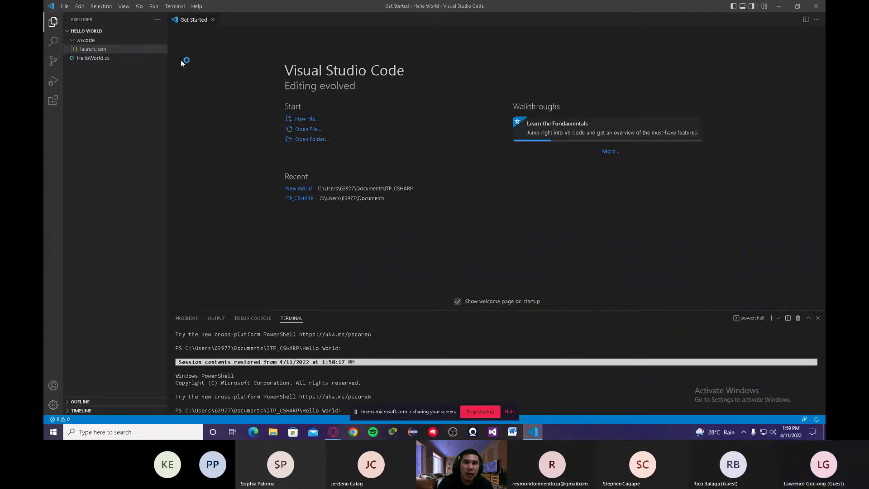
left_click(84, 52)
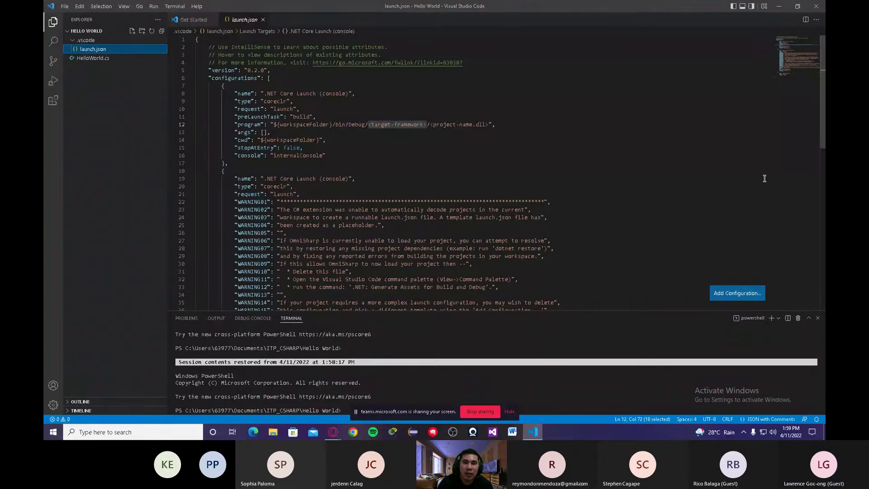
scroll(825, 131, "down", 1)
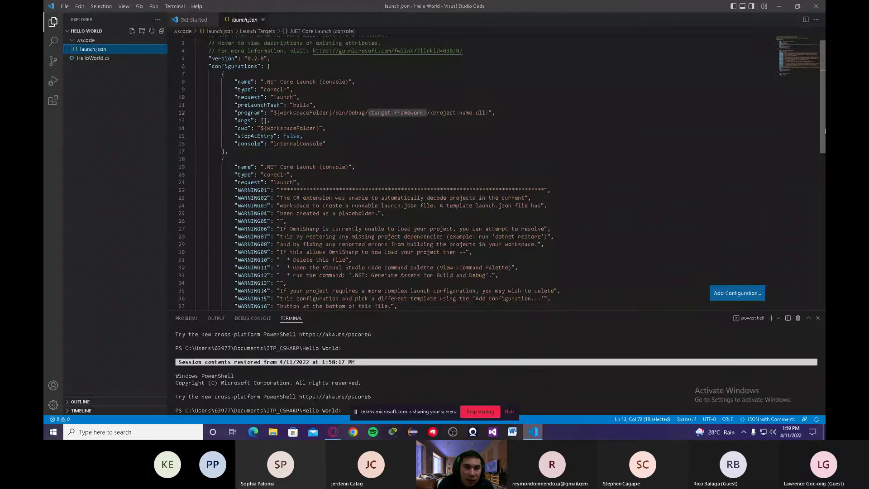
scroll(408, 169, "up", 1)
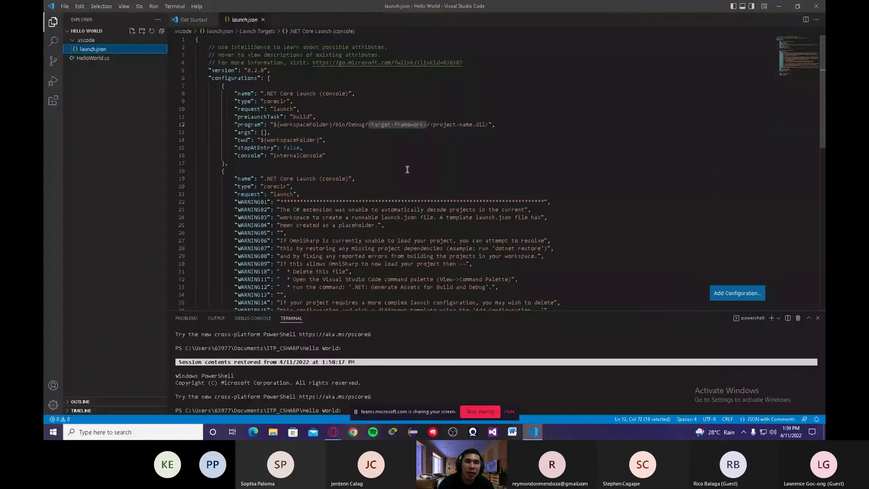
left_click(401, 164)
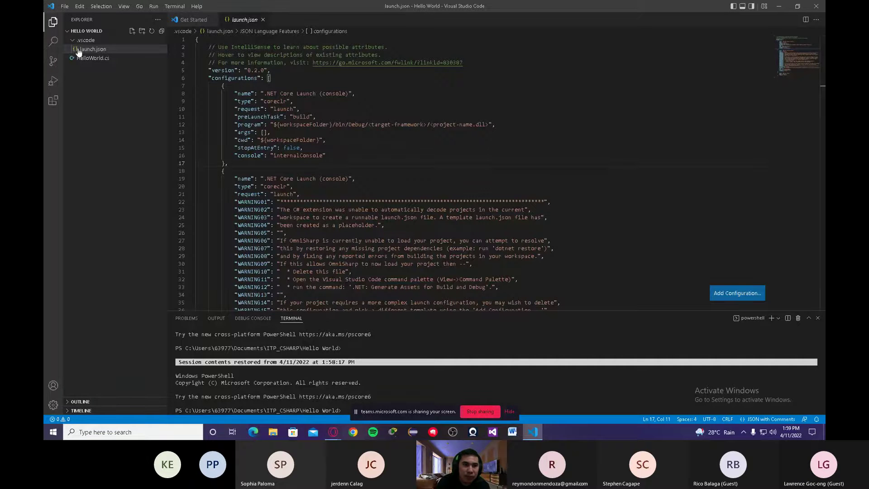
left_click(65, 7)
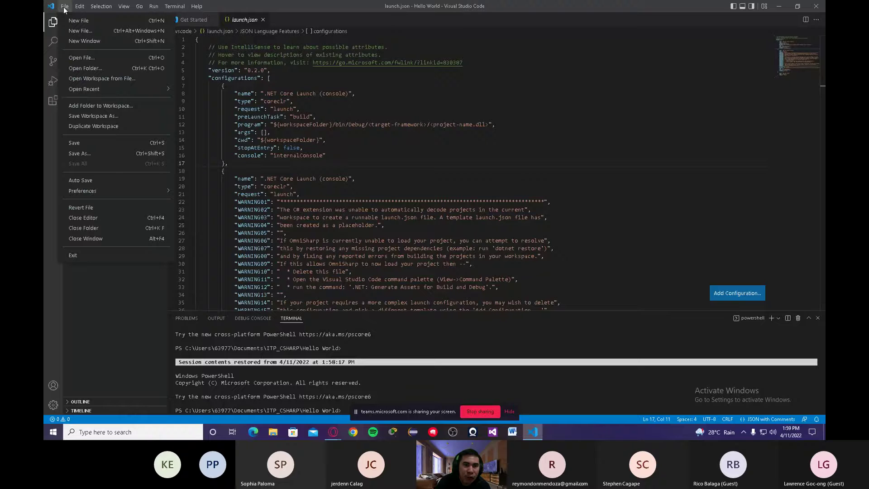
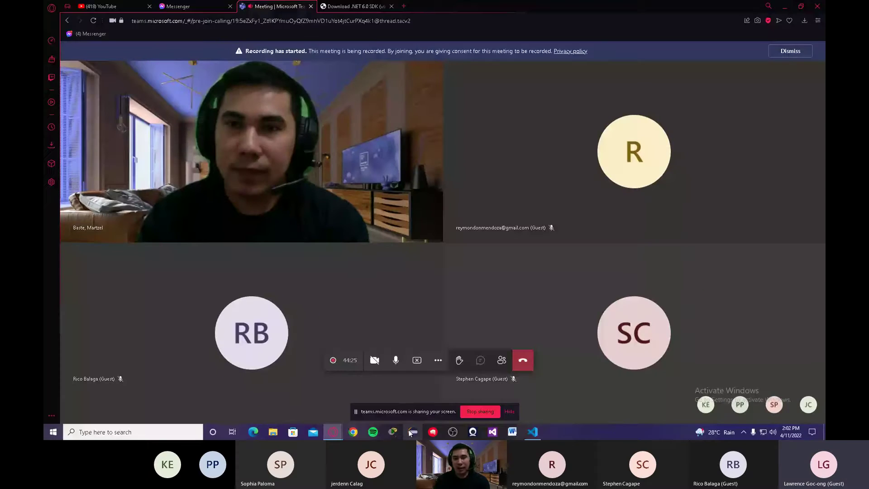
Copy the dotnet command from the Messenger group chat and run "dotnet new console --framework net6.0" in a new terminal for the New World workspace.
left_click(190, 7)
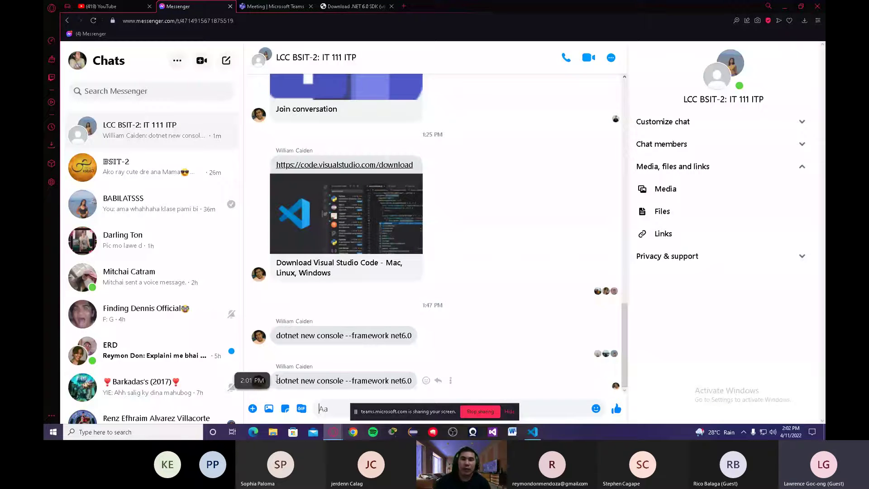
left_click_drag(277, 379, 416, 386)
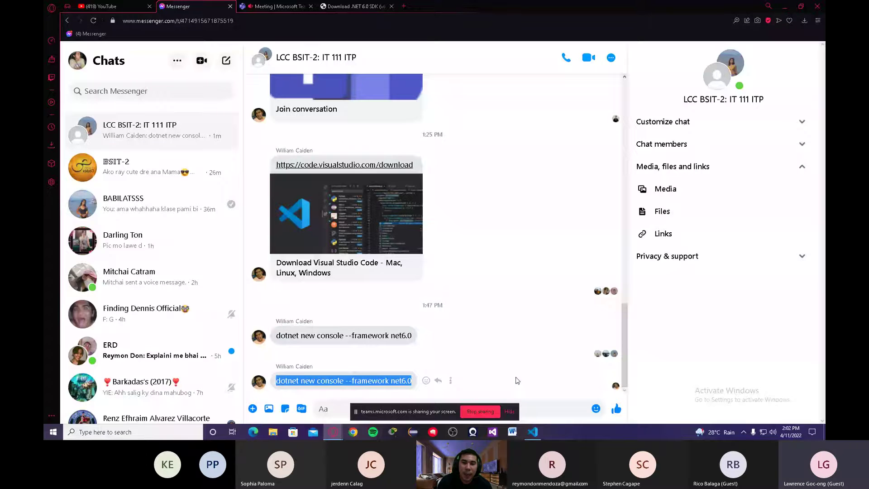
left_click(533, 432)
left_click(174, 6)
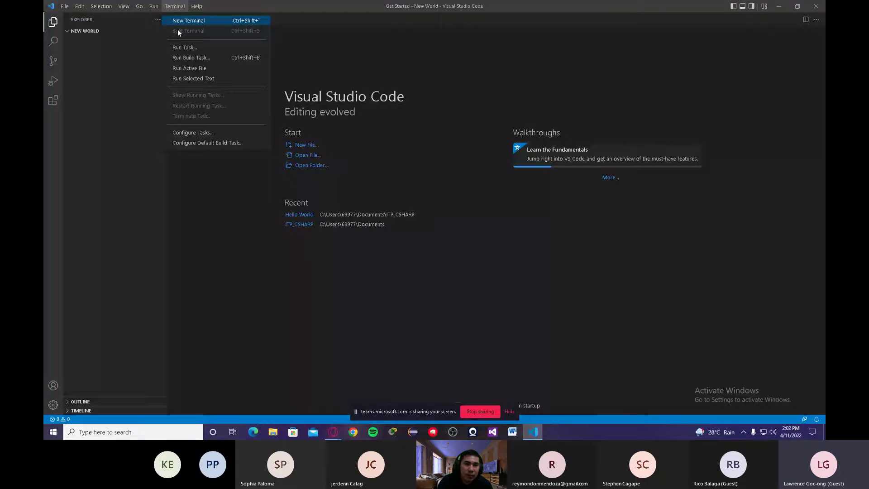
left_click(183, 20)
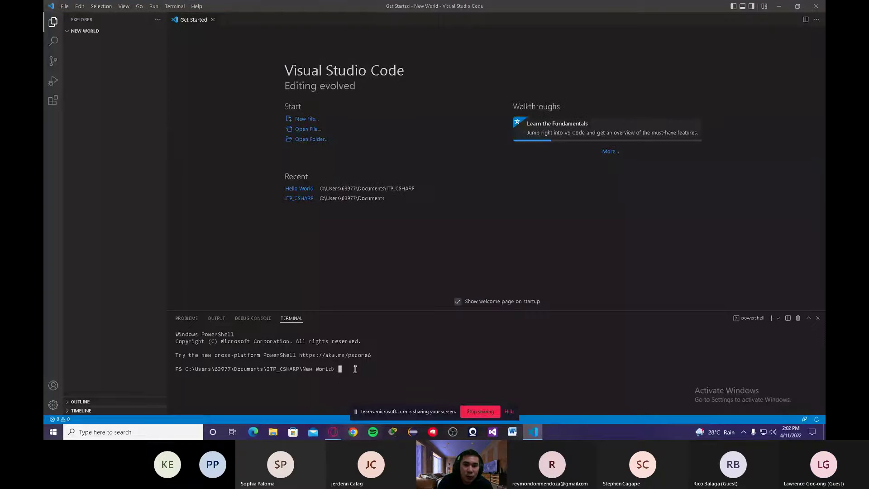
type("dotnet new console --framework net6.0")
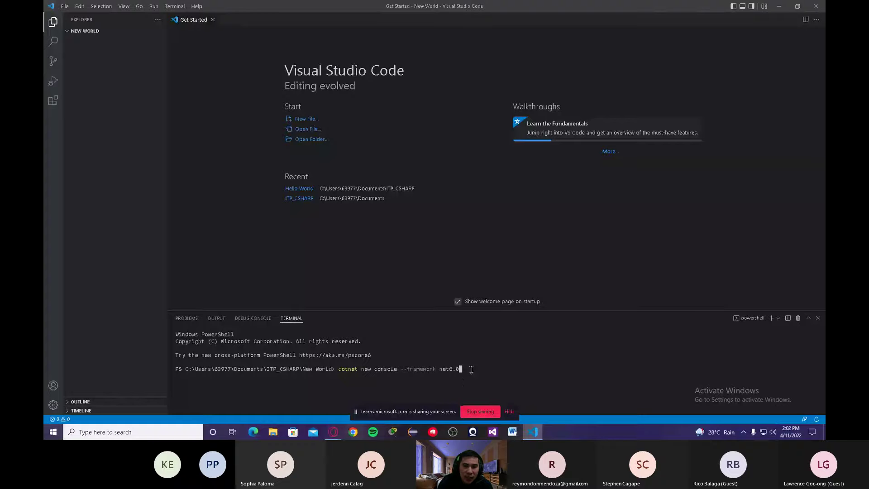
key("Return")
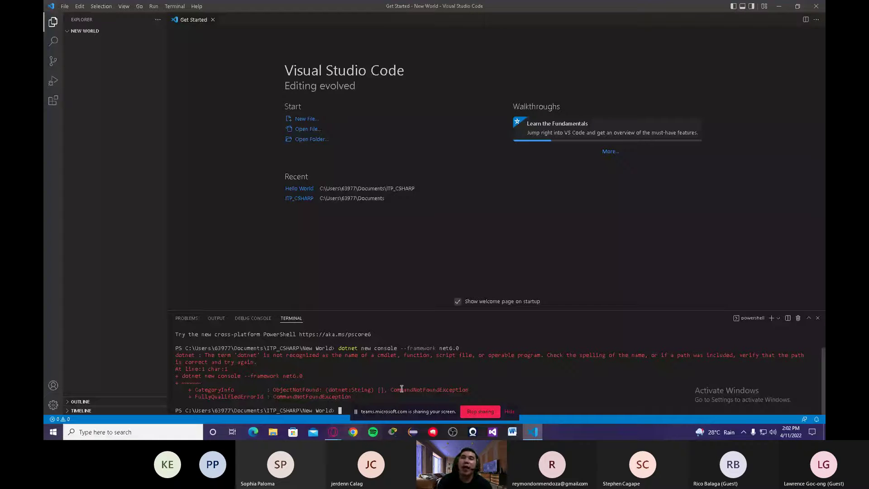
Share the screen in the Microsoft Teams meeting, then switch to Visual Studio Code and collapse the LCC folder.
key("alt+Tab")
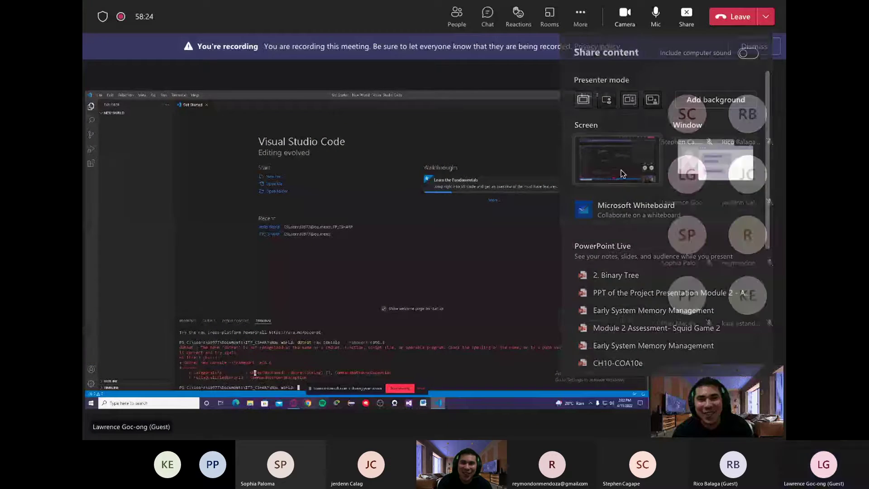
left_click(621, 174)
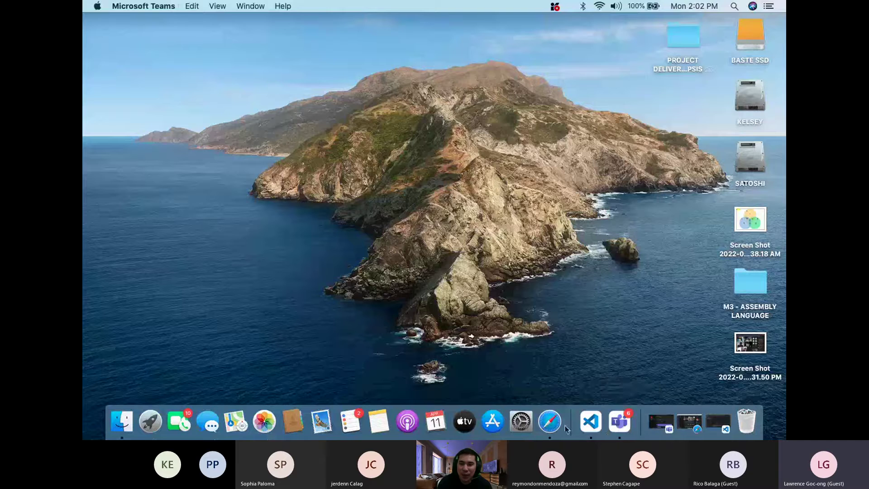
left_click(591, 421)
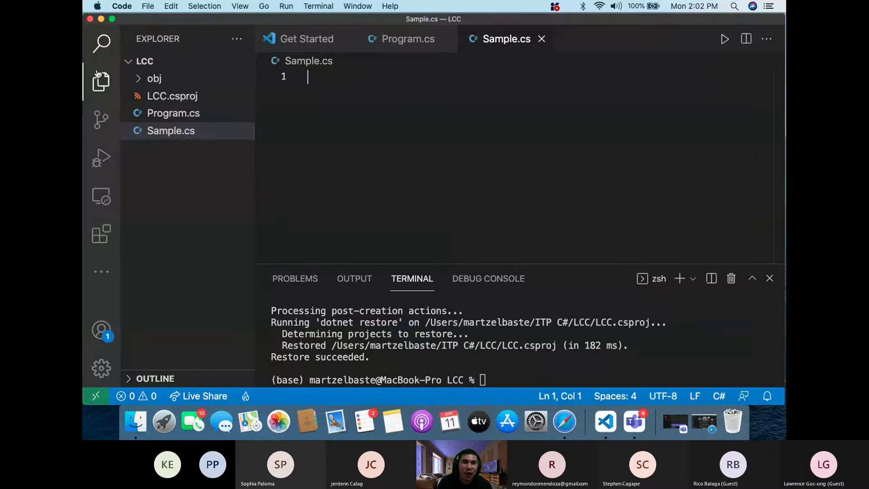
left_click(131, 63)
left_click(132, 65)
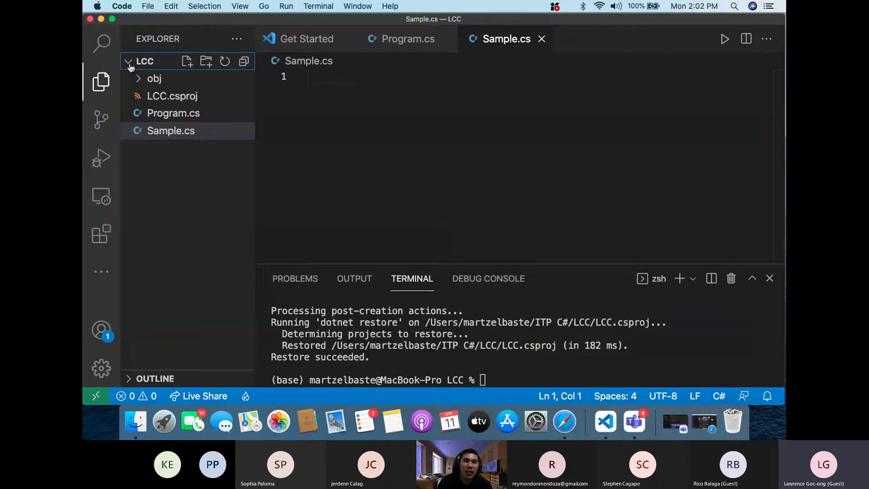
left_click(130, 65)
Create a folder named NewWorld inside ITP C# and open it as the workspace.
left_click(147, 5)
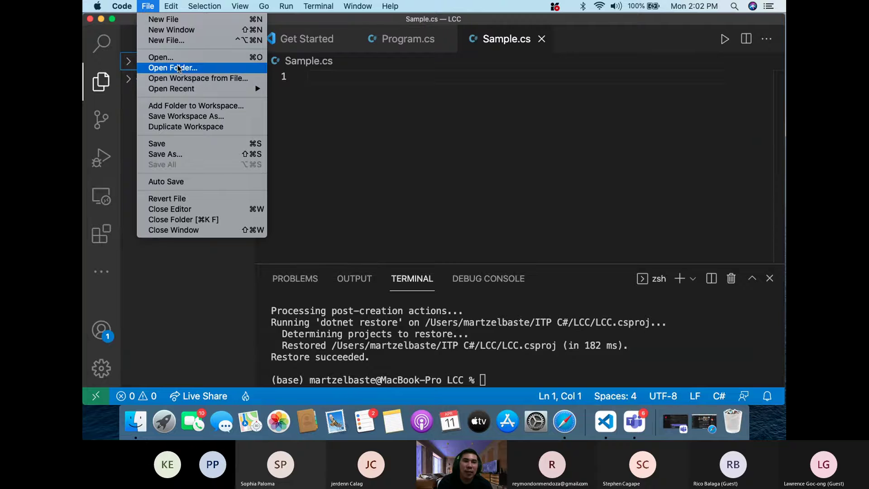
left_click(178, 69)
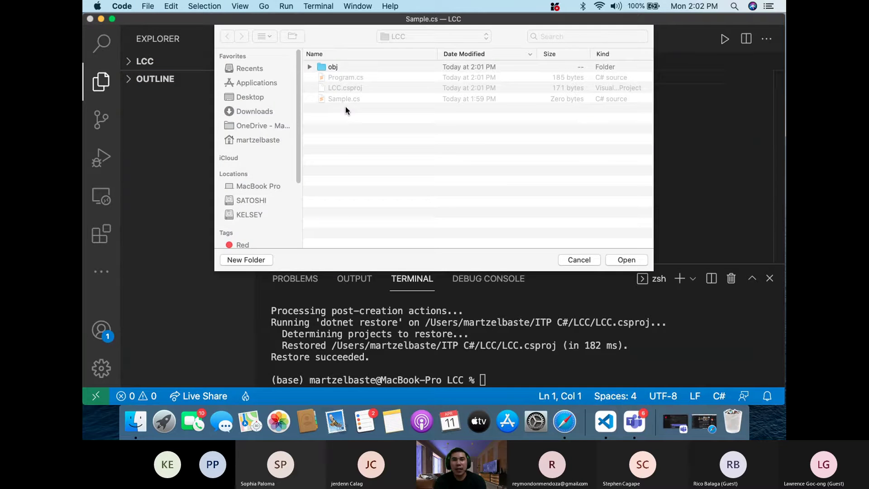
left_click(309, 67)
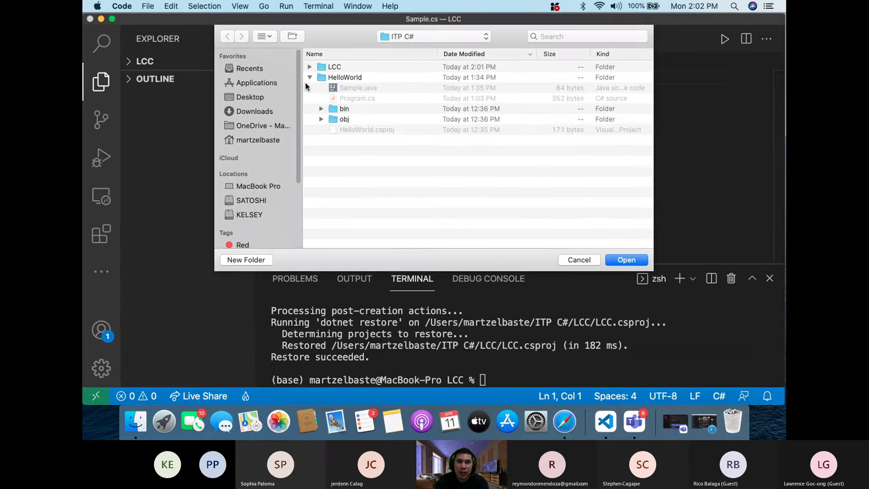
left_click(309, 77)
left_click(262, 258)
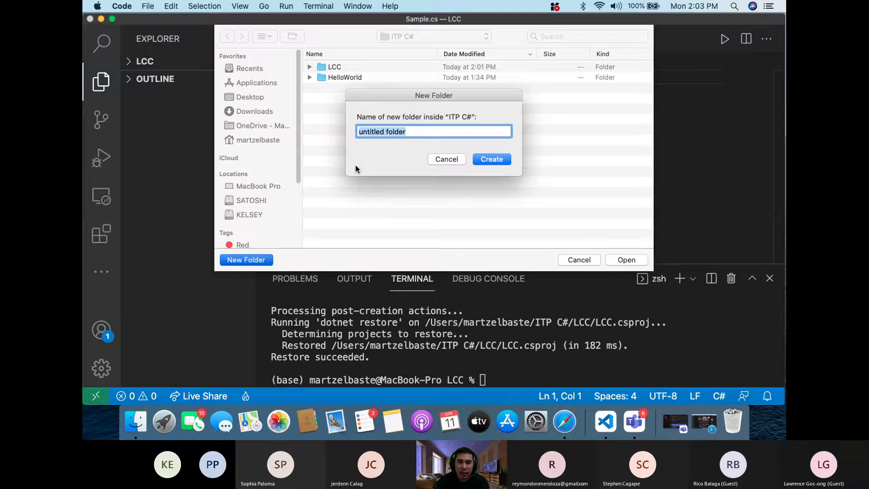
type("NEwPr")
key("BackSpace")
key("BackSpace")
key("BackSpace")
key("BackSpace")
type("ewWorld")
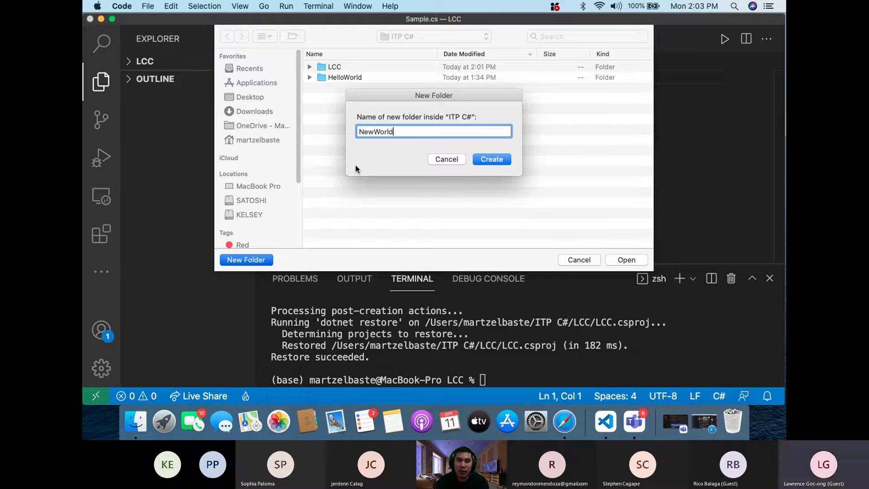
key("Return")
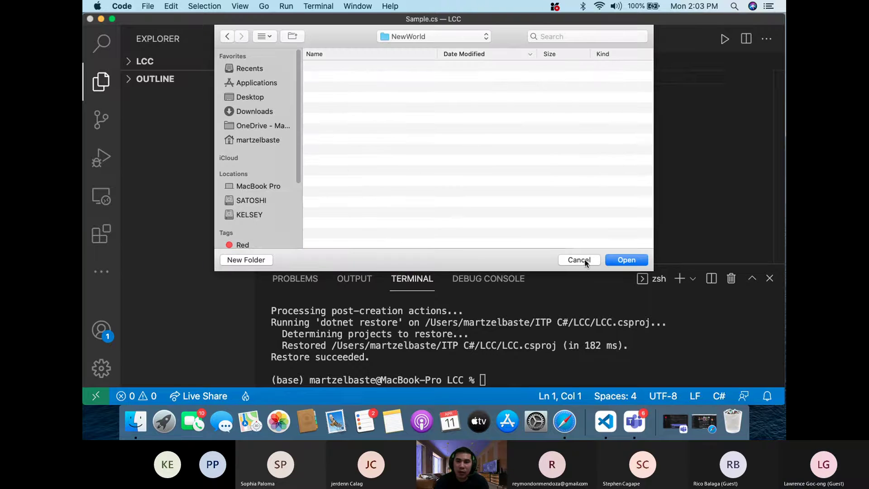
left_click(632, 260)
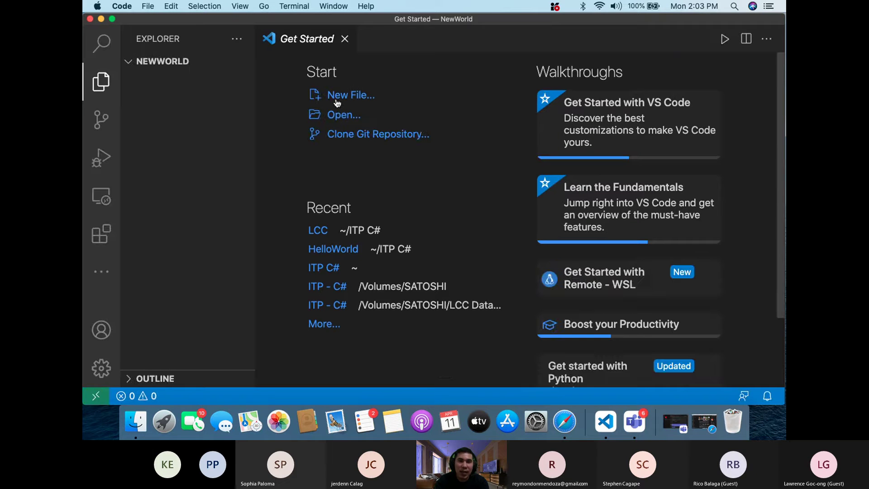
Open a terminal in the NewWorld workspace and run "dotnet new console --framework net5.0".
left_click(240, 6)
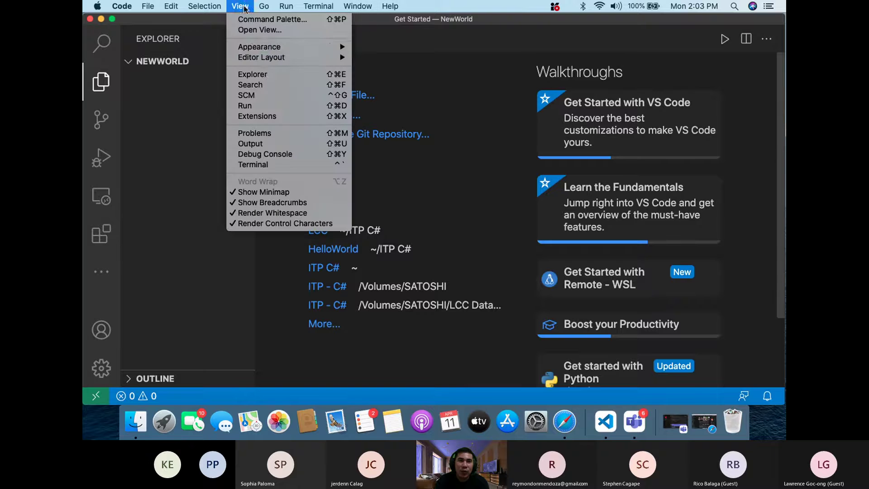
key("Escape")
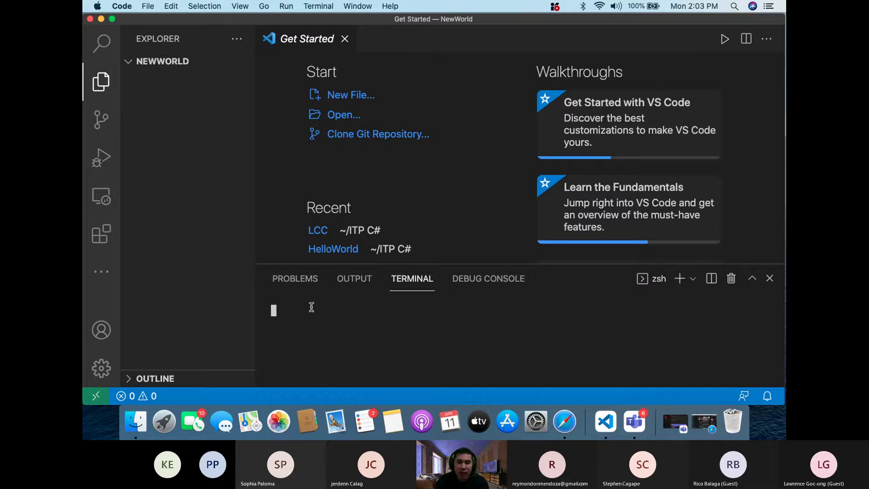
type("dotnet new console --framework50.")
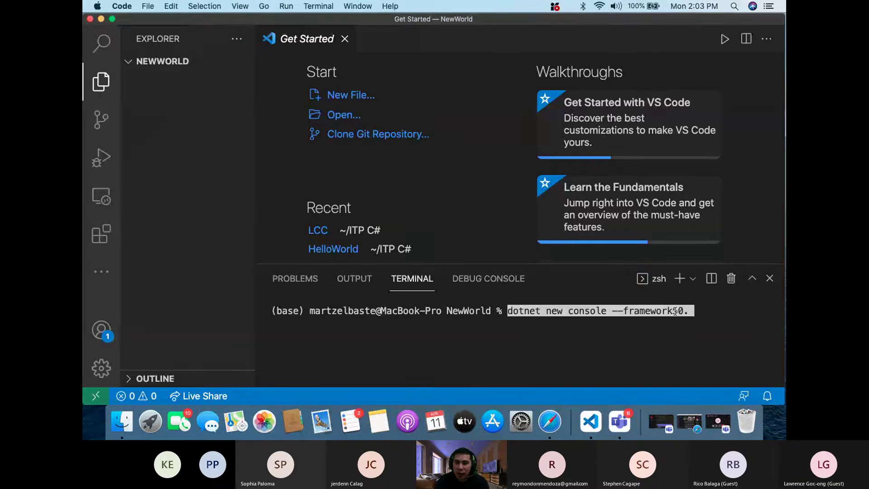
key("BackSpace")
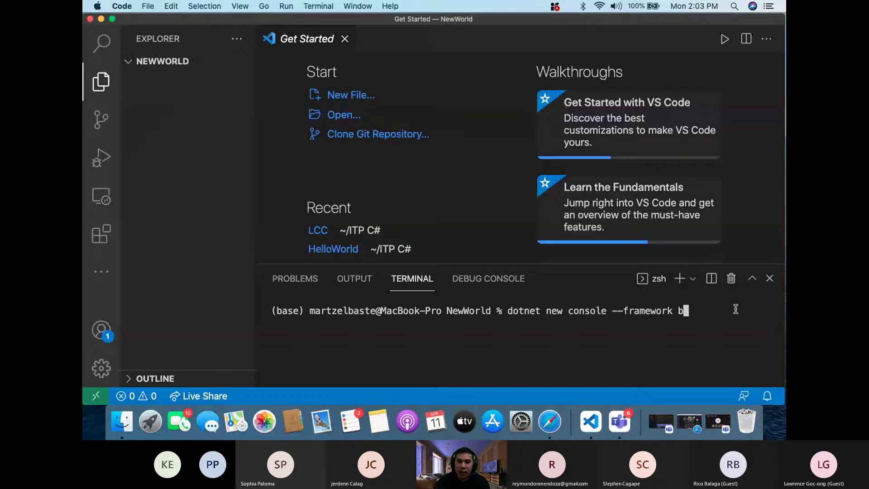
type("net5.0")
key("Return")
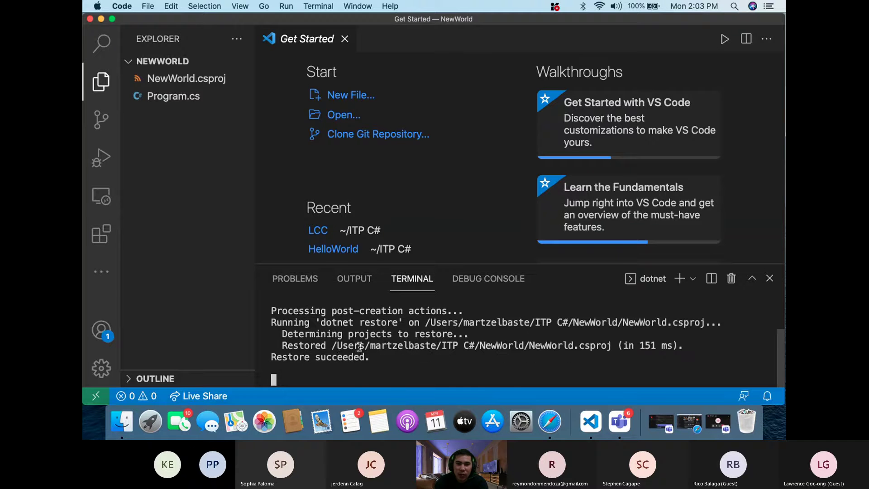
Examine the restore output and the generated Program.cs, NewWorld.csproj and obj folder contents.
left_click_drag(272, 359, 381, 363)
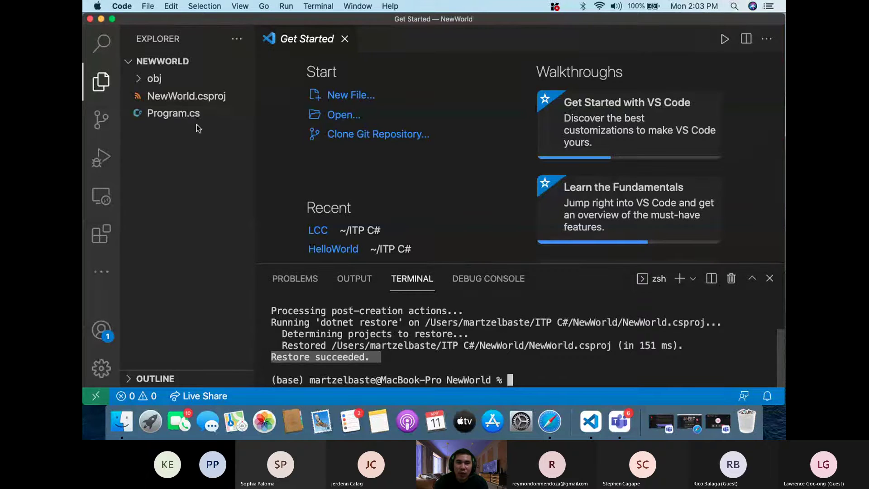
left_click(190, 113)
left_click(373, 164)
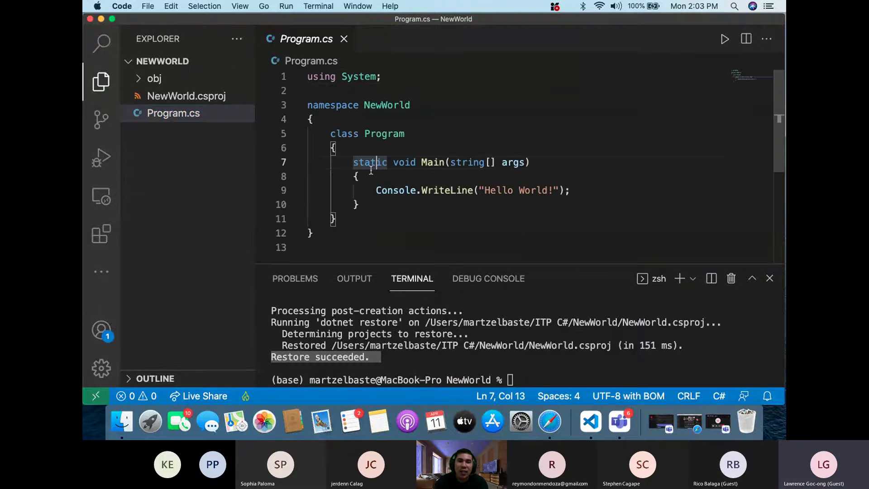
left_click(159, 96)
left_click(154, 78)
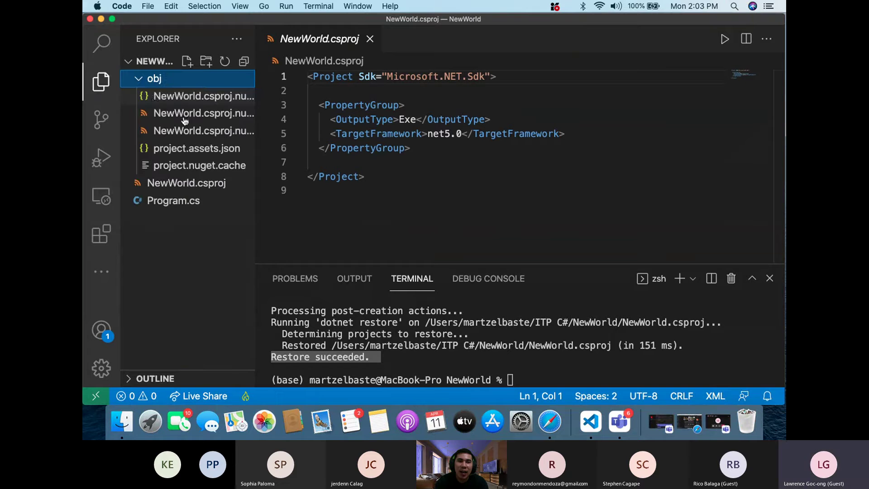
left_click_drag(257, 116, 339, 117)
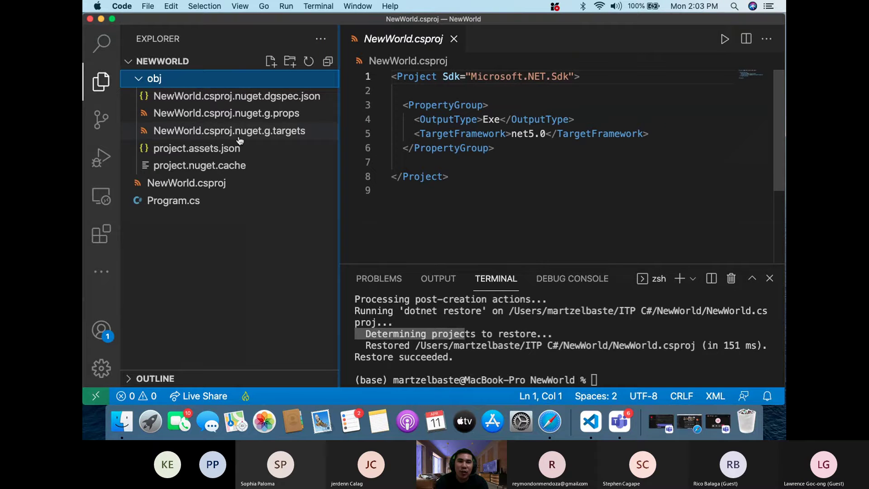
left_click(143, 86)
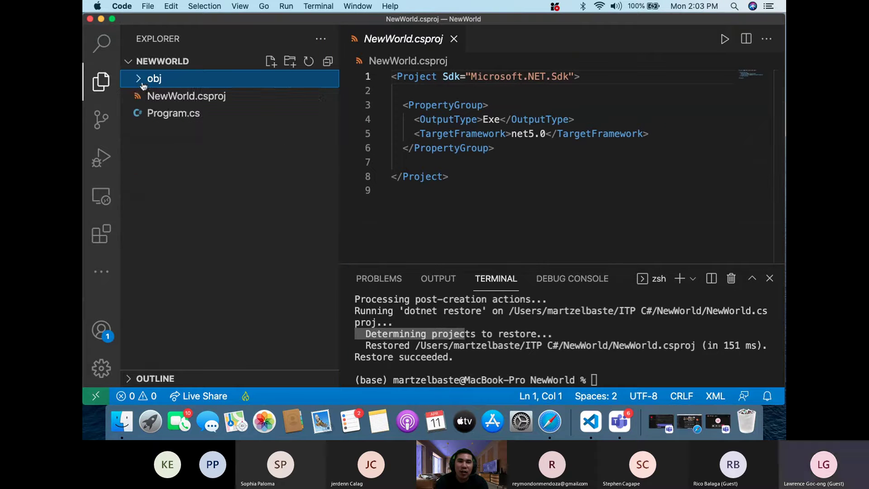
left_click(157, 114)
left_click(505, 190)
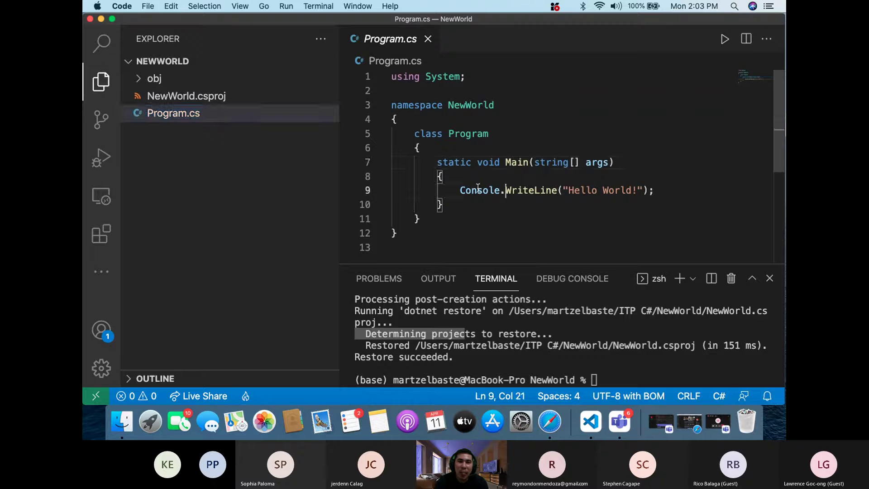
left_click_drag(342, 197, 277, 193)
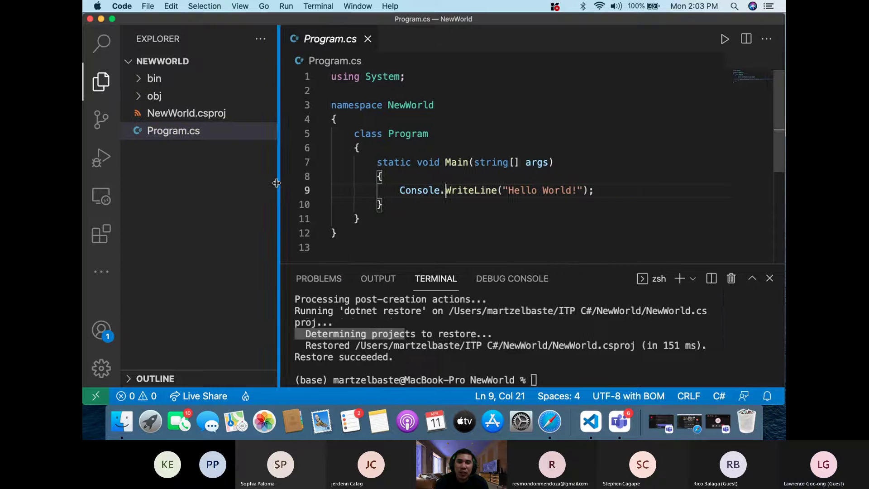
Add the required build and debug assets to NewWorld and check its bin and obj folders.
left_click(731, 277)
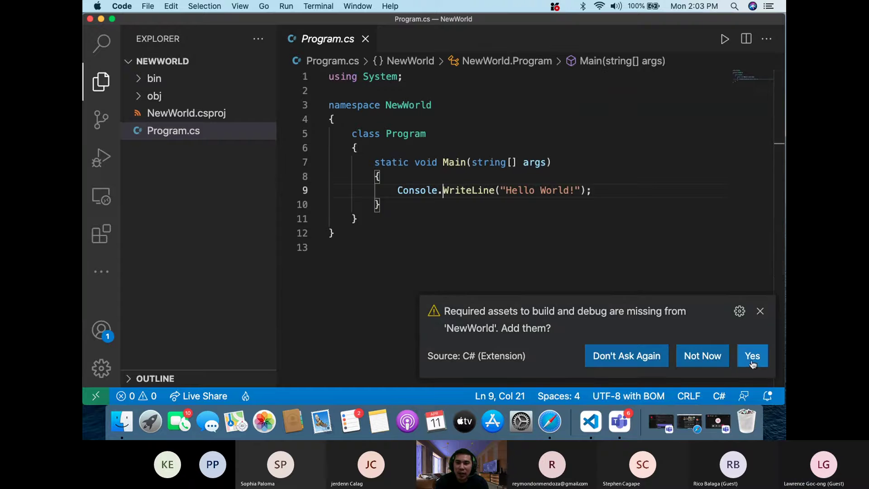
left_click(752, 357)
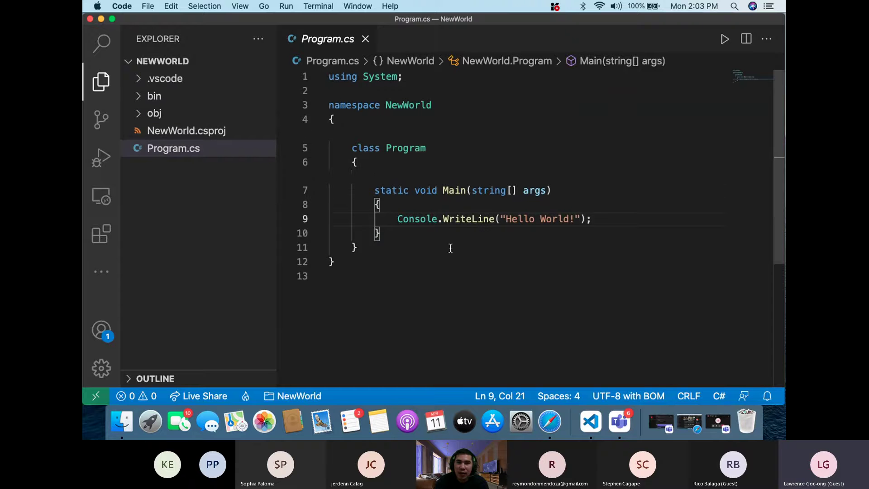
left_click(142, 96)
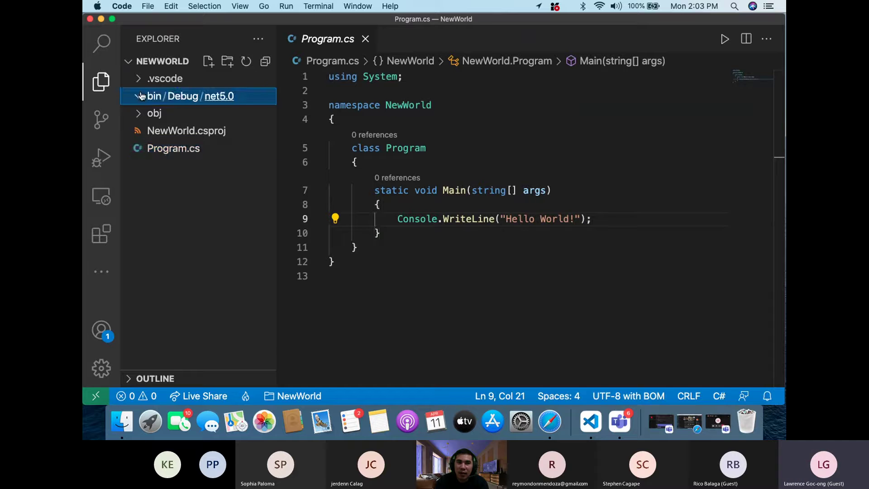
left_click(140, 114)
left_click(140, 114)
left_click(565, 339)
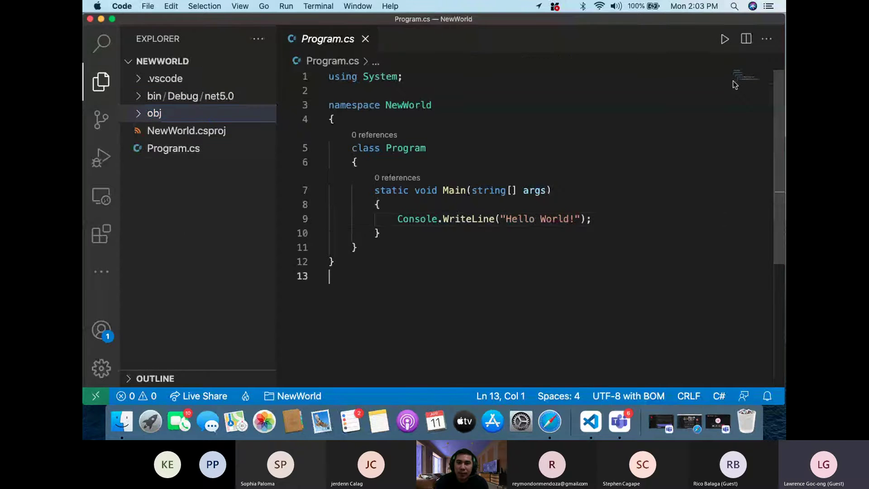
Run the NewWorld program from a fresh terminal with "dotnet run".
left_click(724, 38)
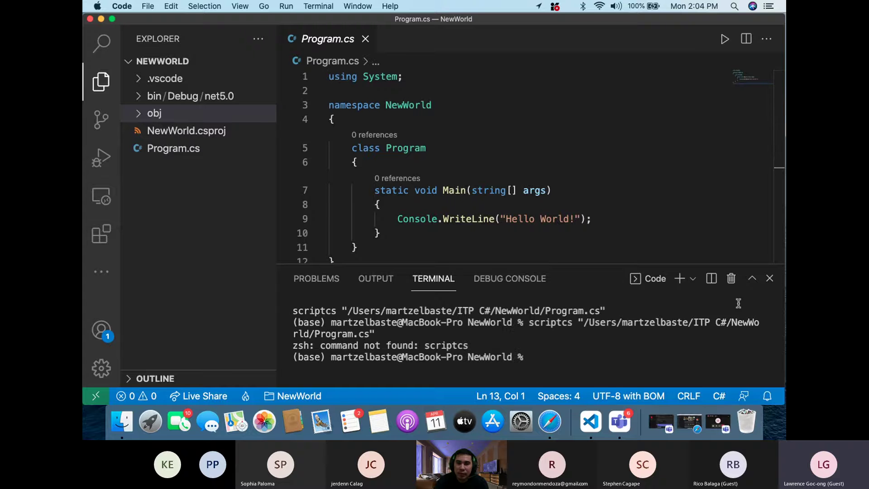
left_click(731, 278)
left_click(294, 7)
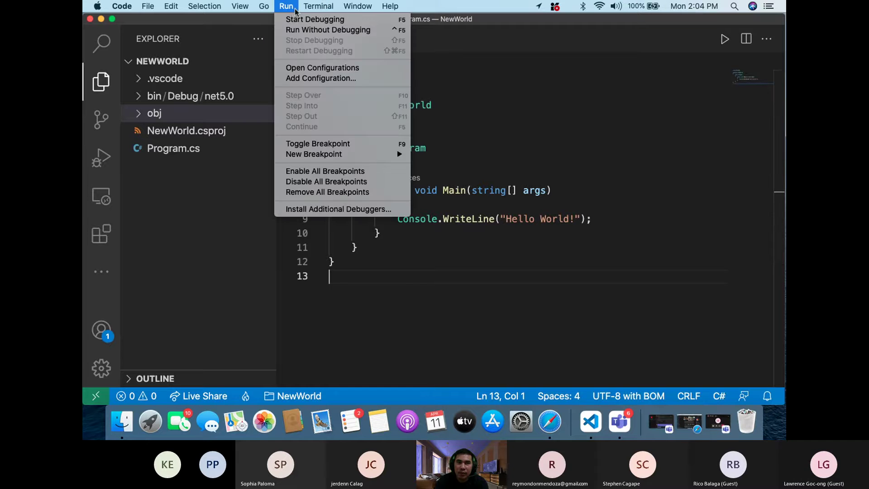
mouse_move(315, 8)
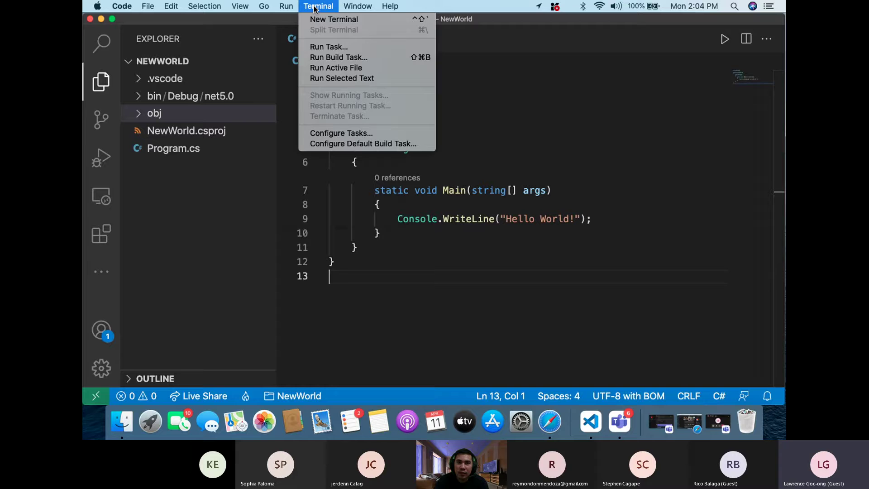
mouse_move(271, 10)
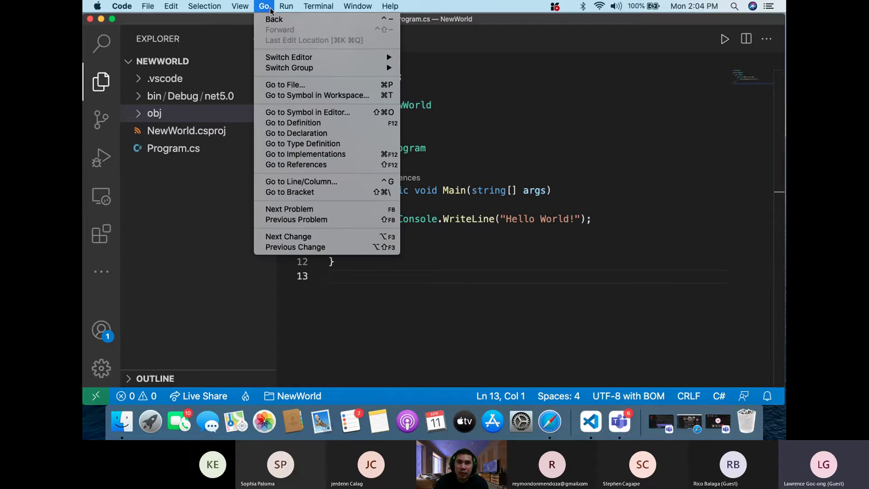
mouse_move(239, 7)
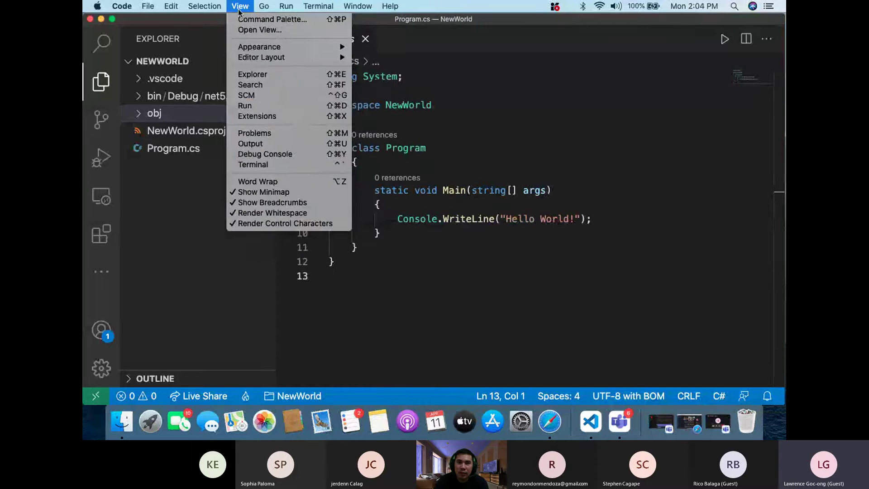
left_click(263, 167)
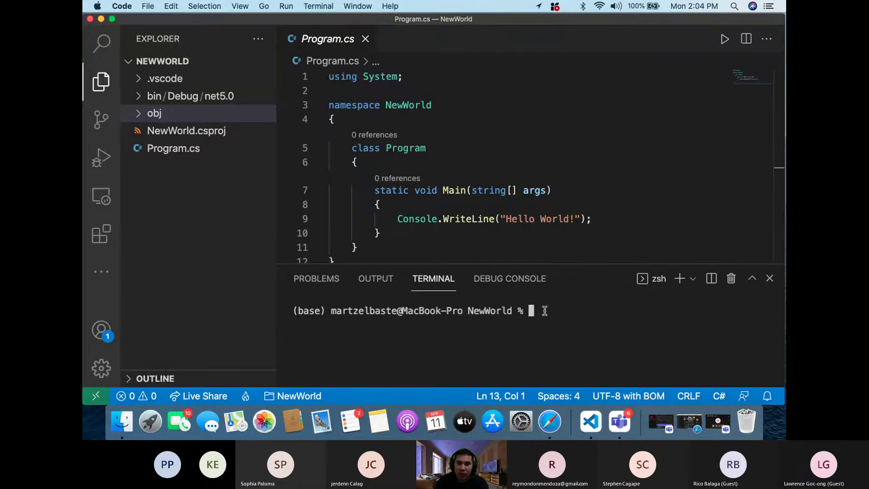
type("dotnet")
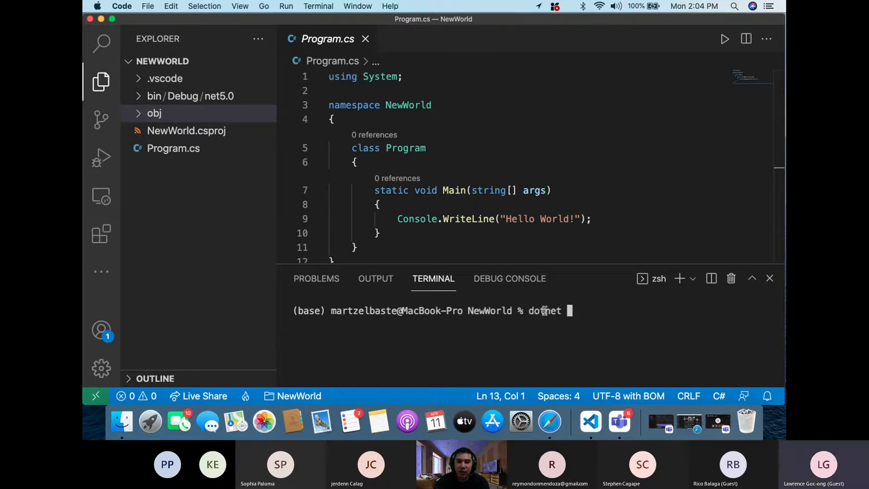
type(" run")
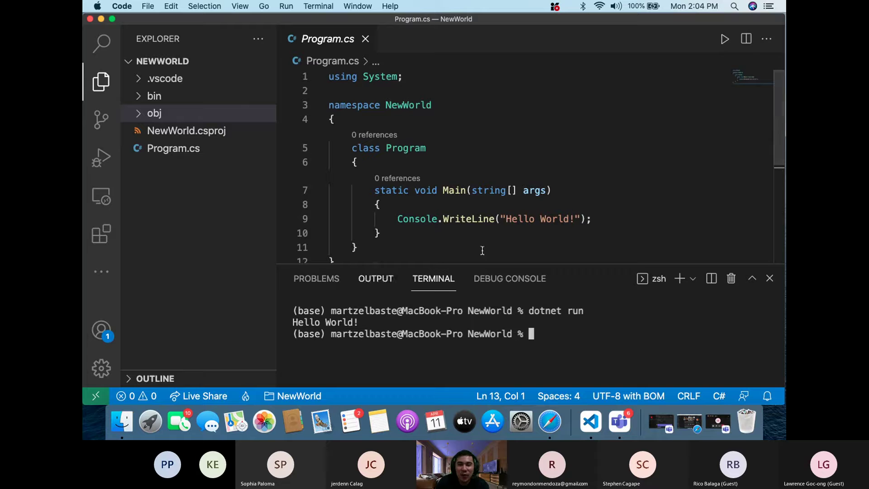
Switch to the Microsoft Teams meeting and stop sharing the screen.
left_click(526, 225)
scroll(528, 236, "down", 5)
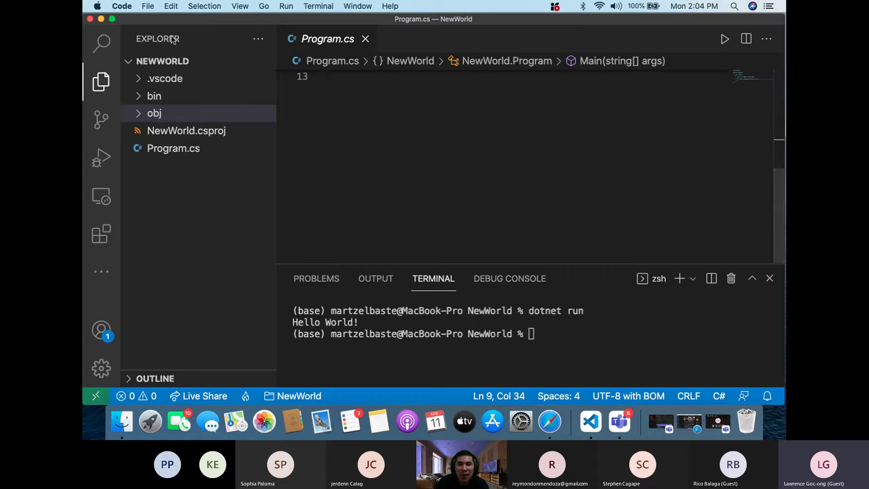
left_click(101, 19)
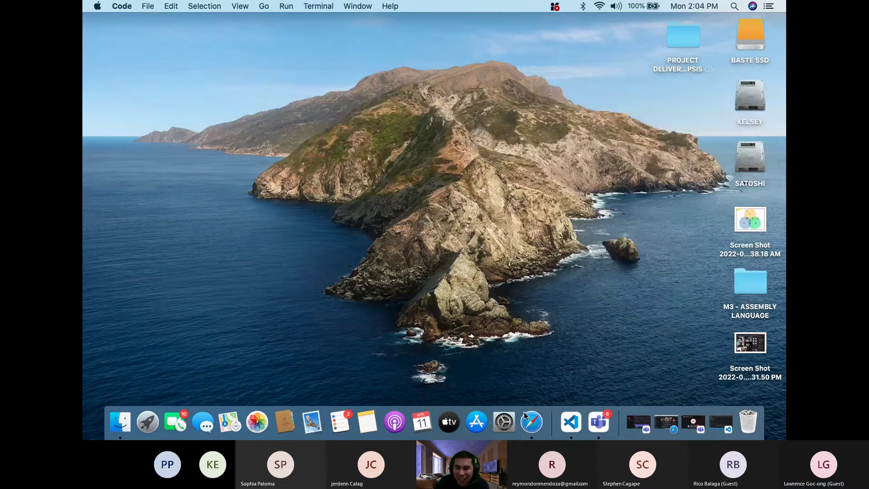
left_click(571, 422)
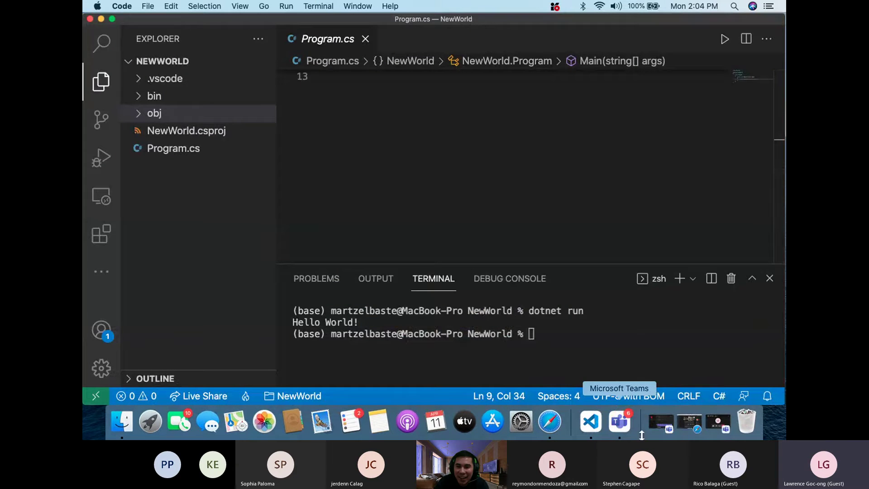
left_click(669, 431)
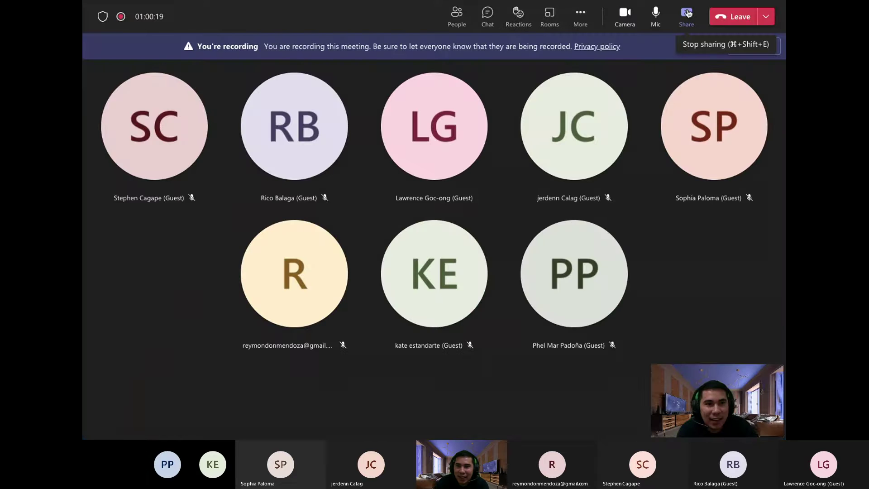
left_click(688, 14)
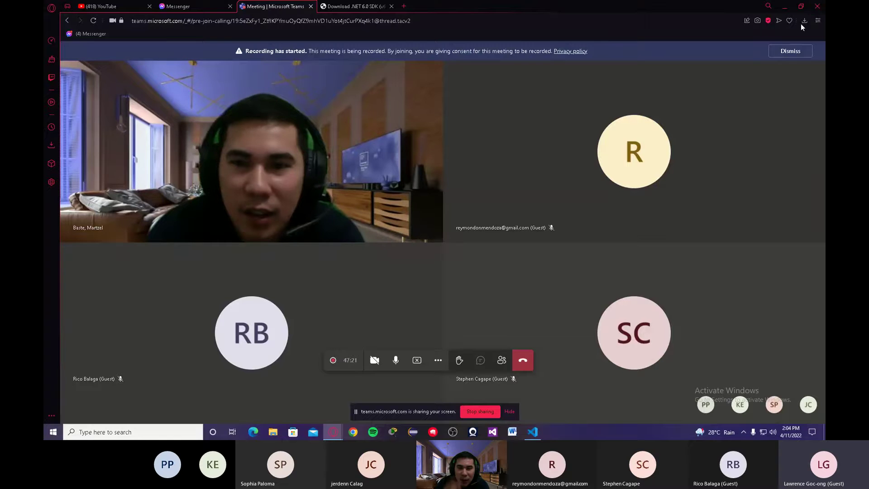
Show the dotnet-sdk-6.0.201-win-x64 installer in the Downloads folder, and switch to Visual Studio Code.
left_click(804, 20)
left_click(808, 76)
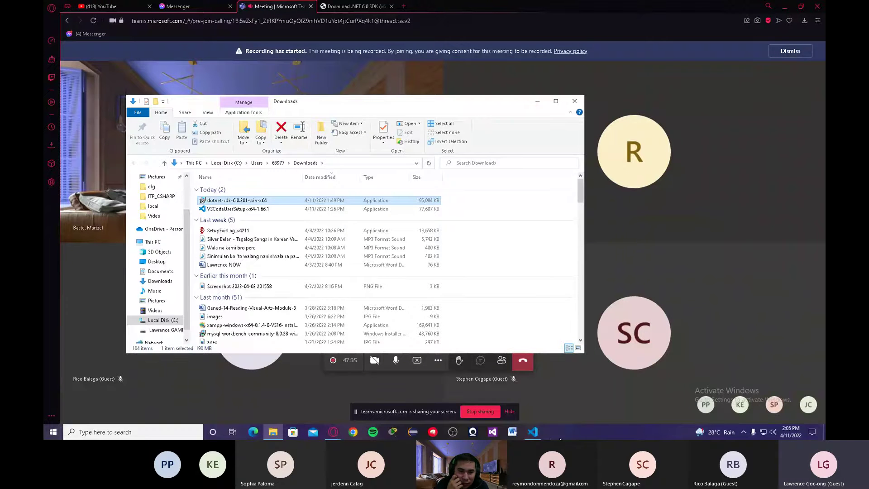
left_click(542, 433)
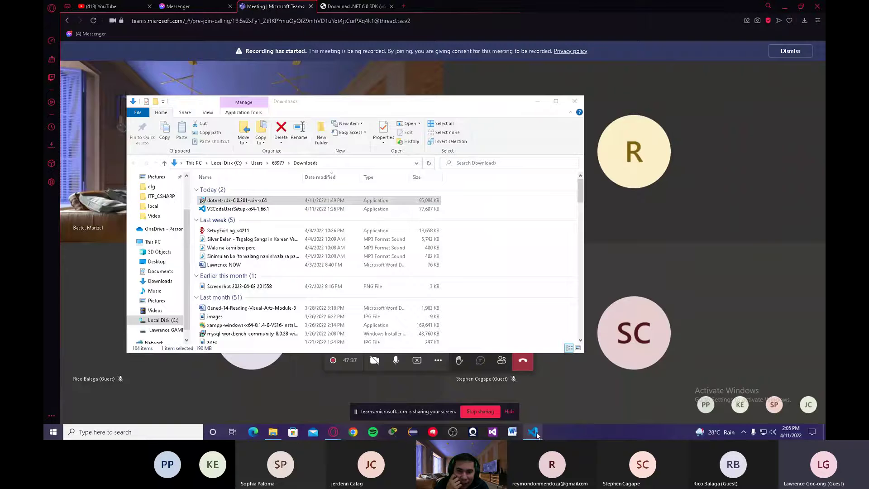
left_click(537, 433)
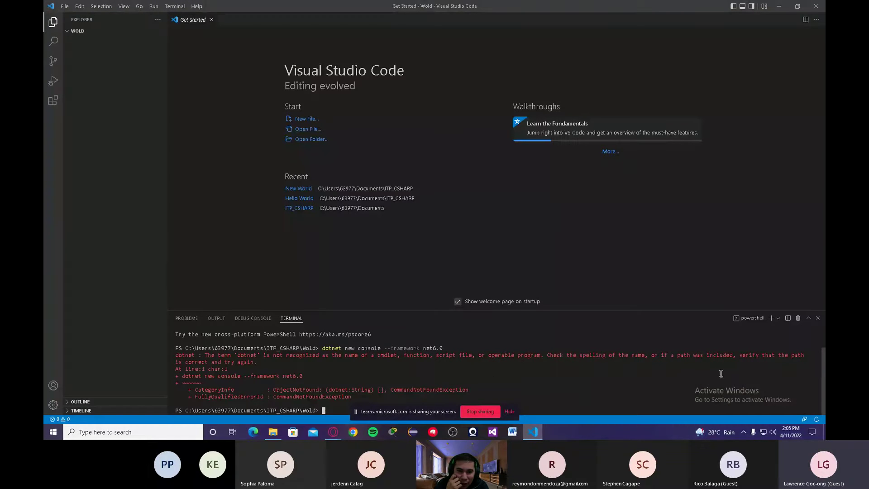
Start a "dotnet new" command at the Wold folder's prompt, and close and reopen the terminal.
type("dotnet ne")
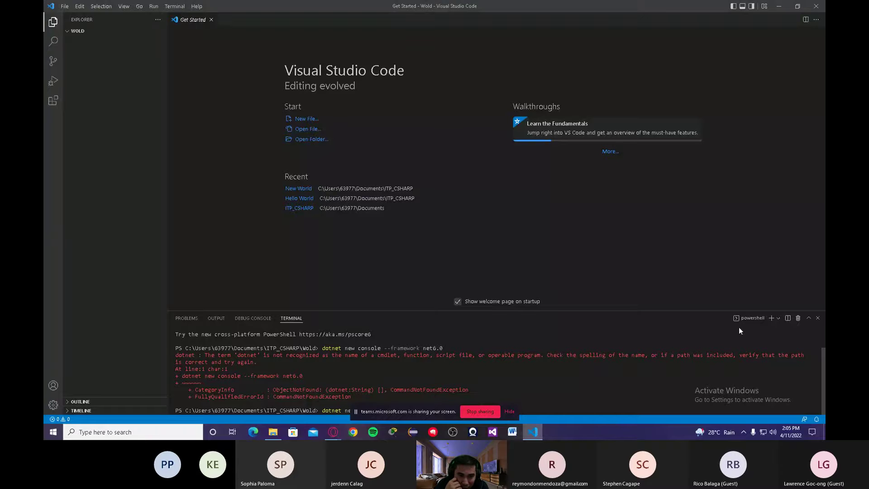
left_click(818, 318)
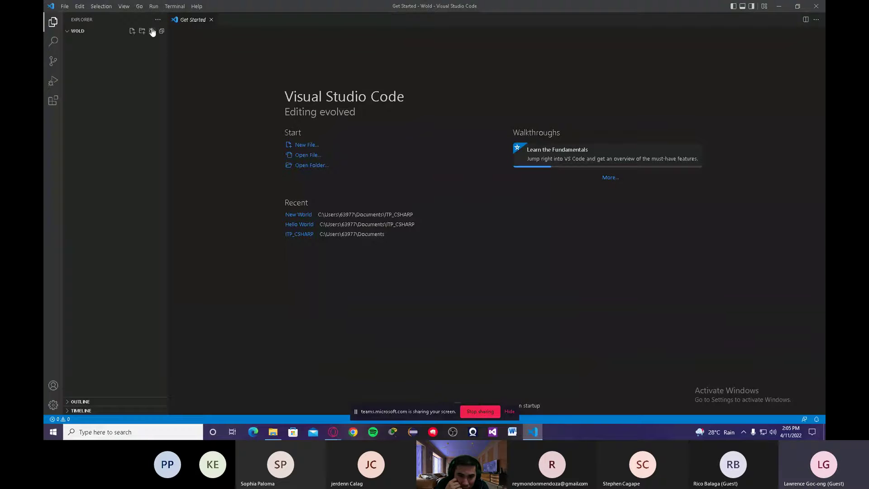
left_click(124, 6)
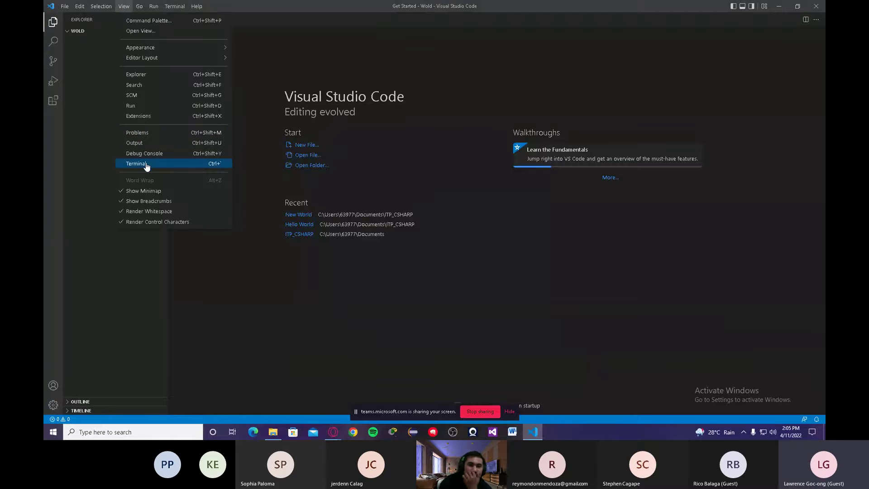
left_click(145, 164)
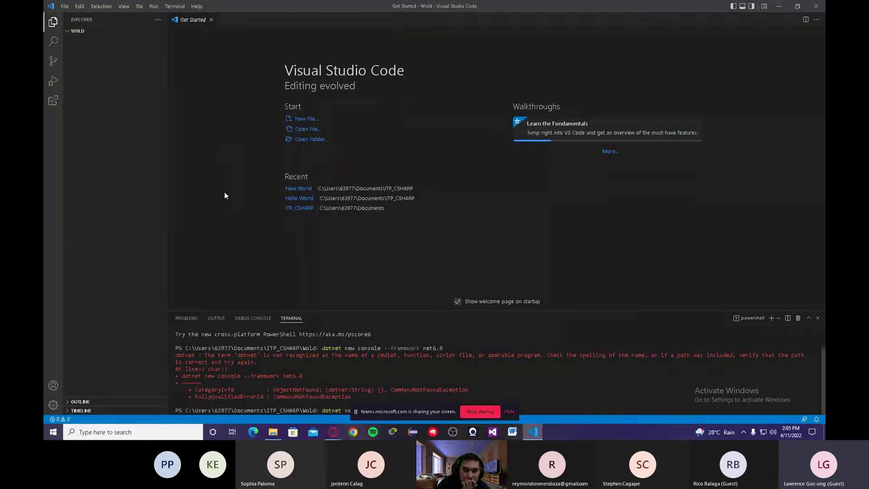
Move the Teams screen-sharing bar clear of the terminal prompt and complete the command as "dotnet new console --framework net6.0".
left_click_drag(466, 390, 337, 380)
left_click(451, 346)
left_click(431, 406)
left_click_drag(428, 408, 619, 425)
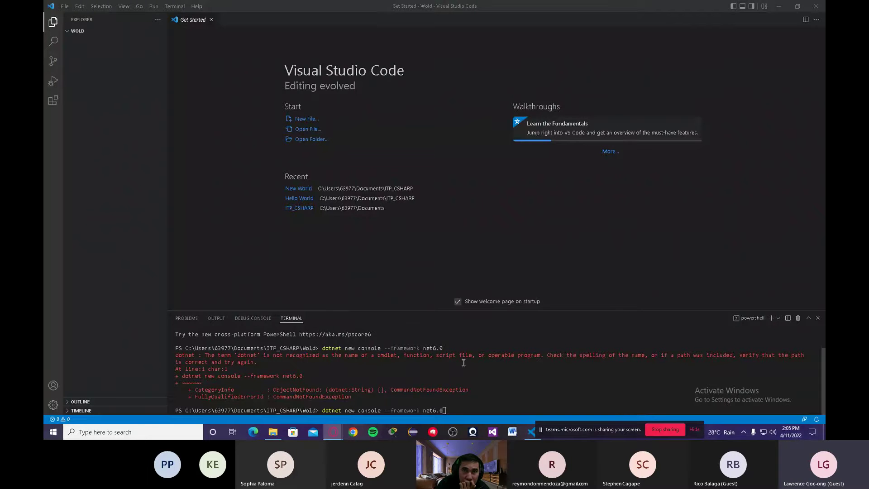
Check the SDK installer's version in the Downloads folder and run "dotnet new console --framework net6.0.201" in the Wold folder's terminal.
key("alt+Tab")
key("alt+Tab")
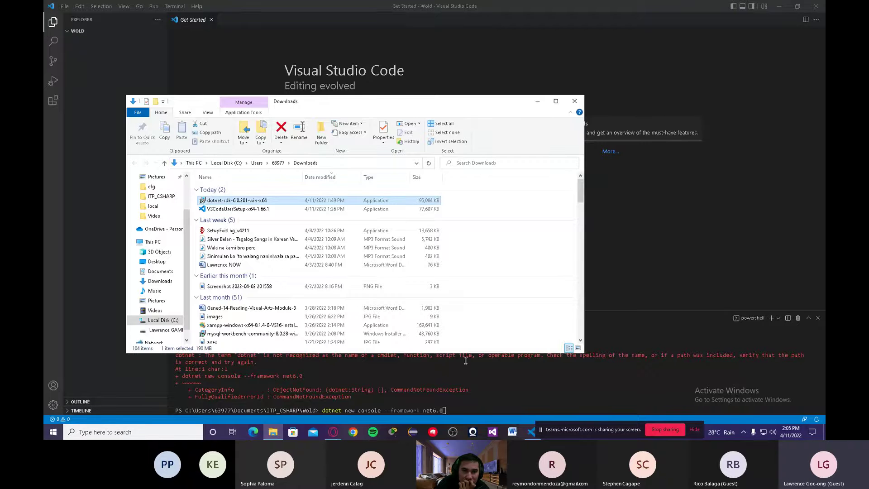
key("alt+Tab")
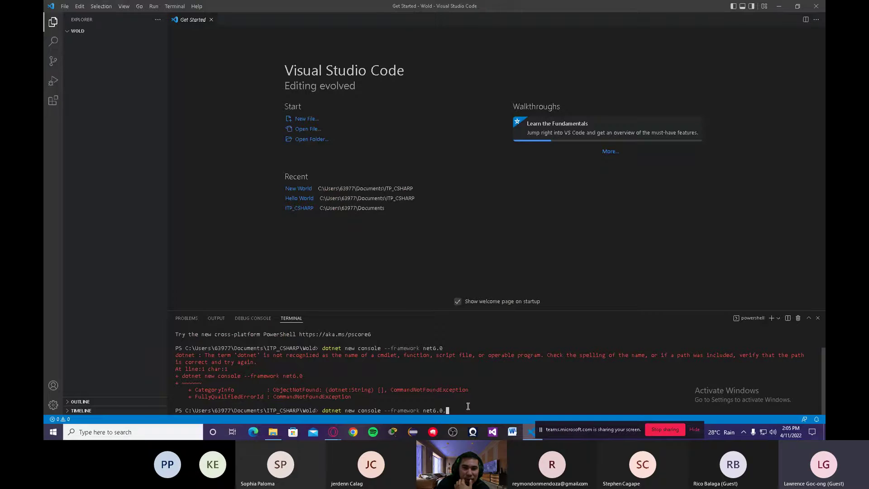
type("1")
key("Return")
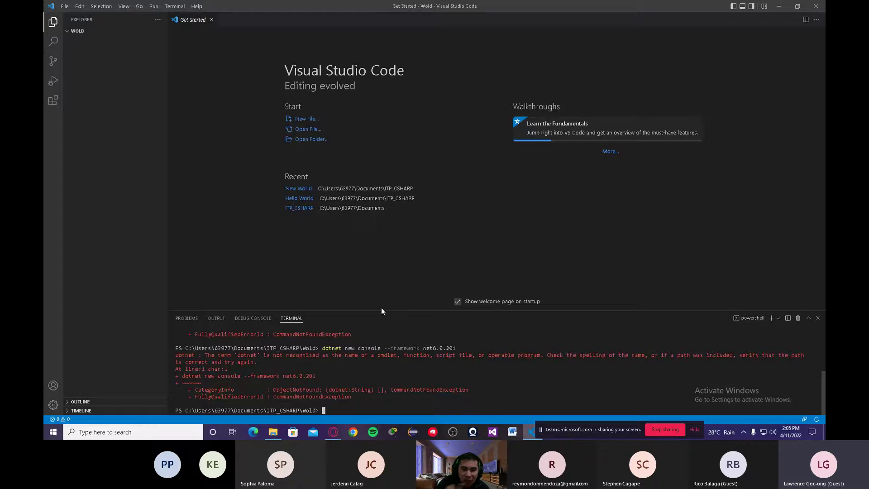
Compare the dotnet-sdk installer's name in the Downloads folder with the terminal command, and close the Downloads window.
key("alt+Tab")
key("Tab")
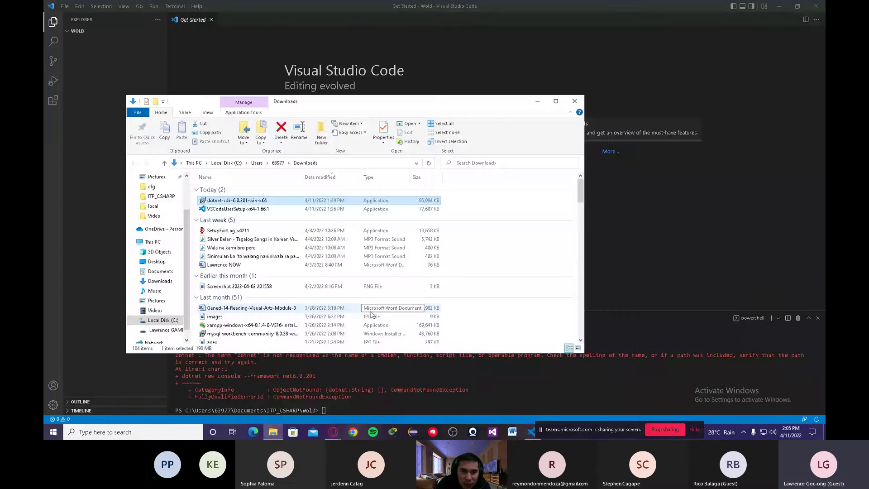
left_click(391, 410)
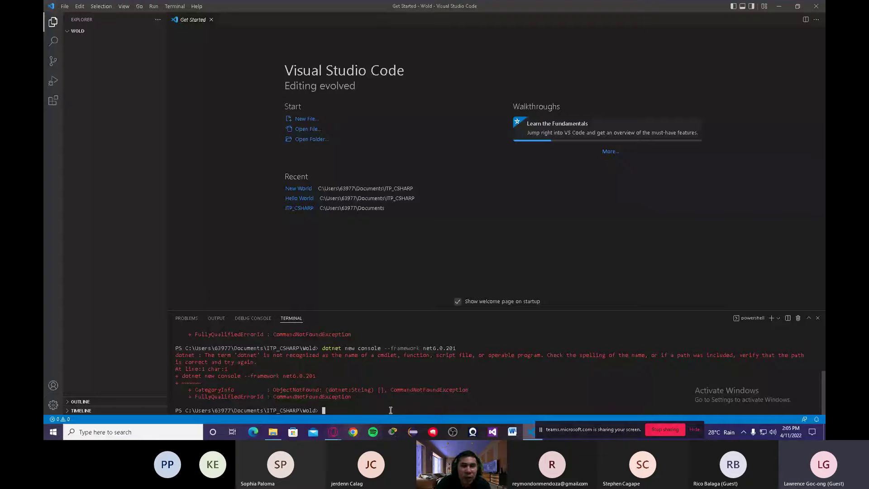
left_click(273, 432)
left_click(578, 101)
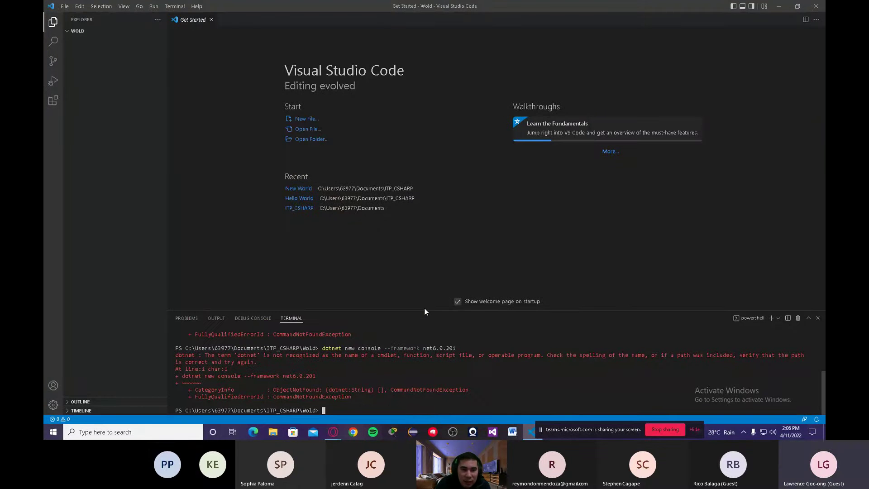
Close the terminal and open the Wold folder from ITP_CSHARP as the workspace again.
left_click(819, 318)
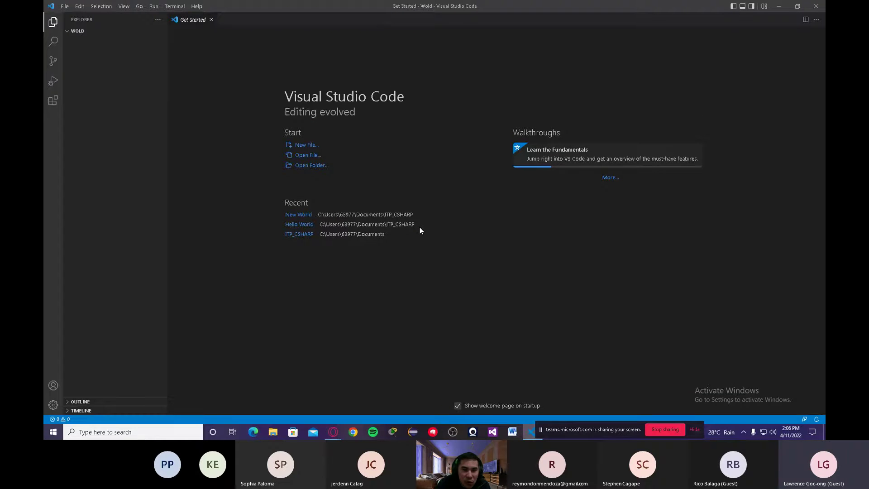
left_click(312, 166)
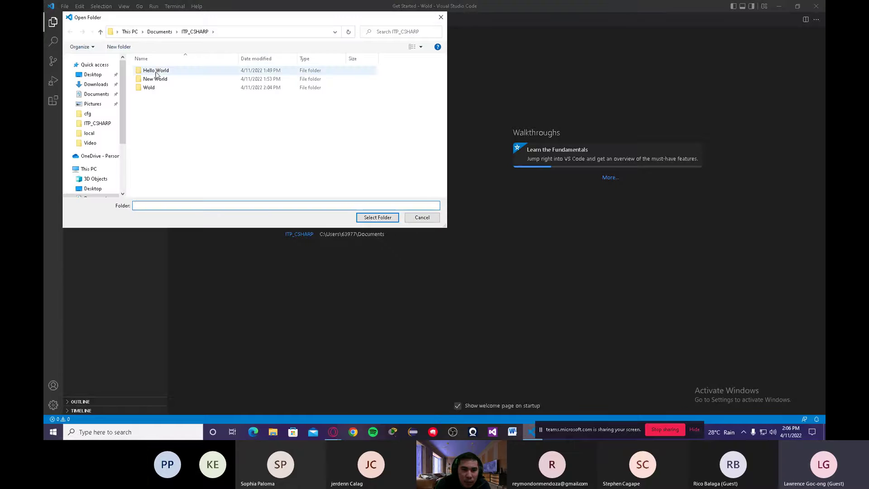
left_click(159, 71)
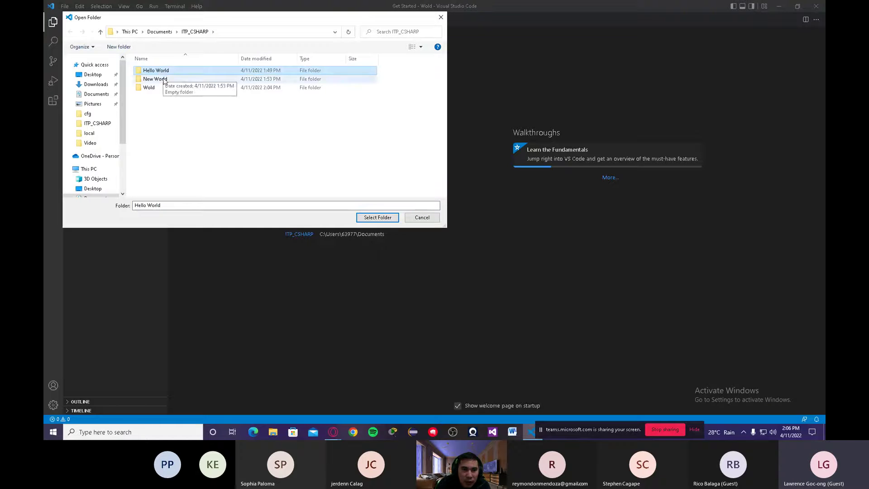
left_click(162, 79)
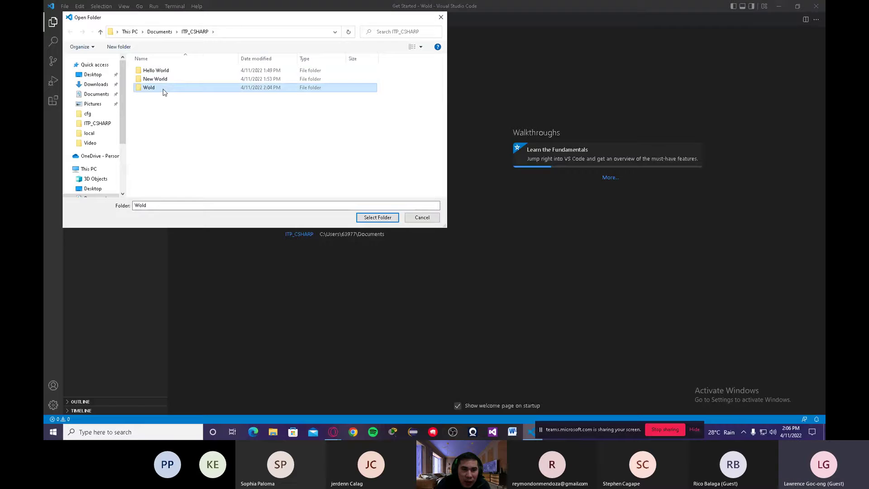
left_click(357, 219)
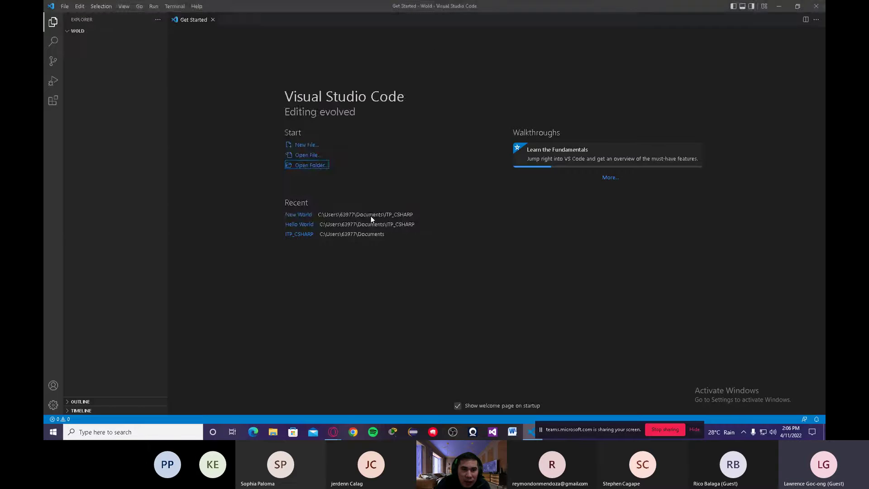